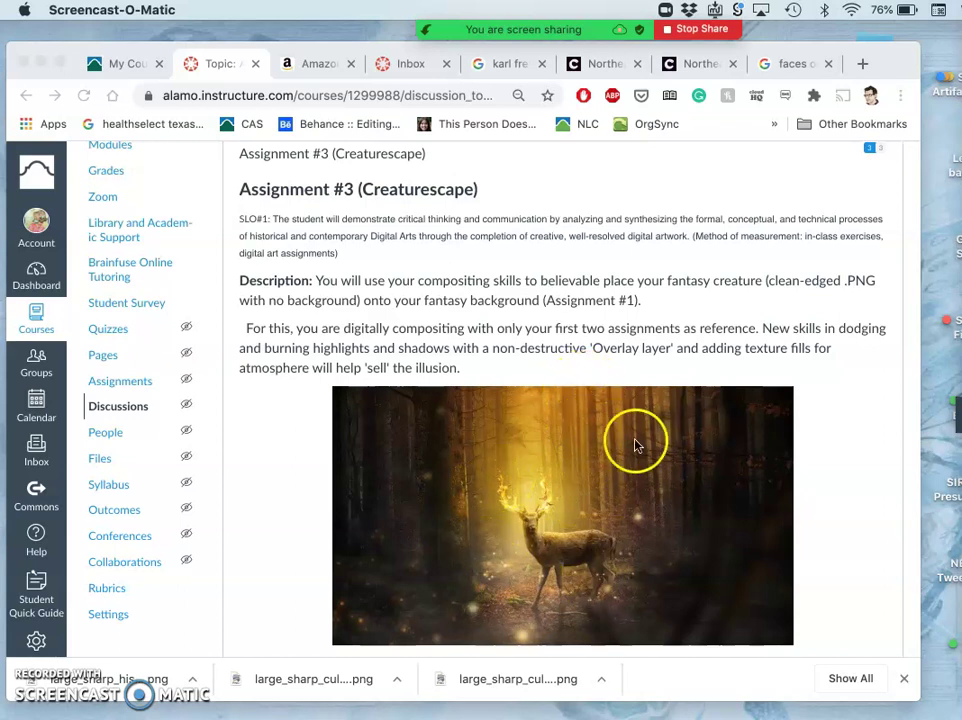
- Widen the Chrome window so the Creaturescape assignment fills the screen
{"action": "scroll", "coordinate": [562, 537], "scroll_direction": "down", "scroll_amount": 1}
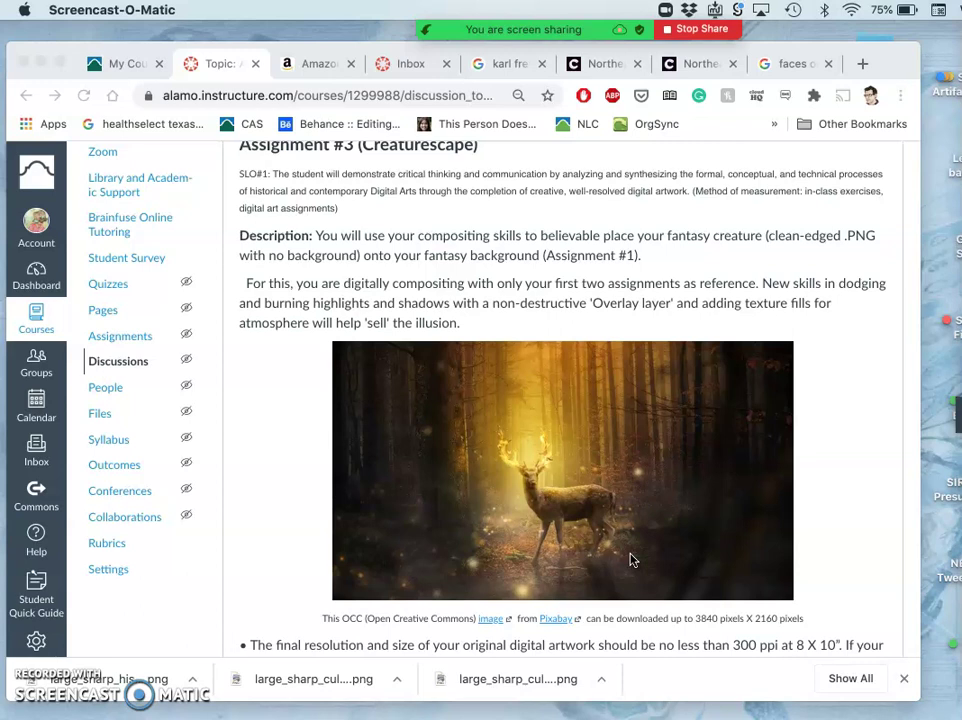
{"action": "left_click", "coordinate": [919, 606]}
{"action": "left_click_drag", "start_coordinate": [919, 606], "coordinate": [959, 604]}
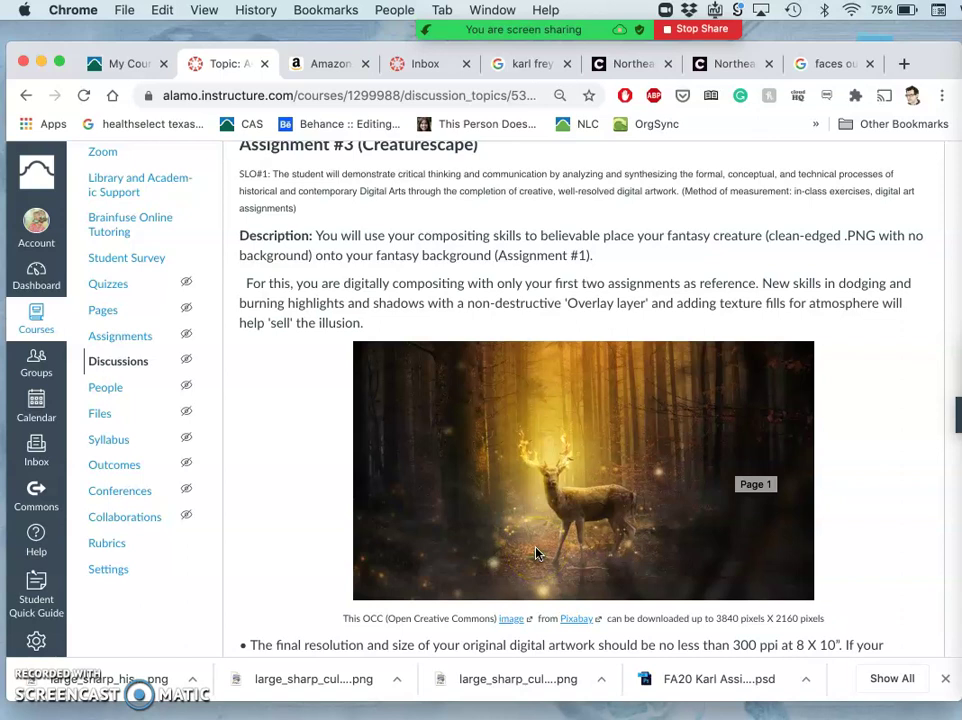
- Read through the Assignment #3 description, including the 300 ppi at 8 X 10" requirement
{"action": "scroll", "coordinate": [536, 553], "scroll_direction": "down", "scroll_amount": 1}
{"action": "left_click", "coordinate": [520, 507]}
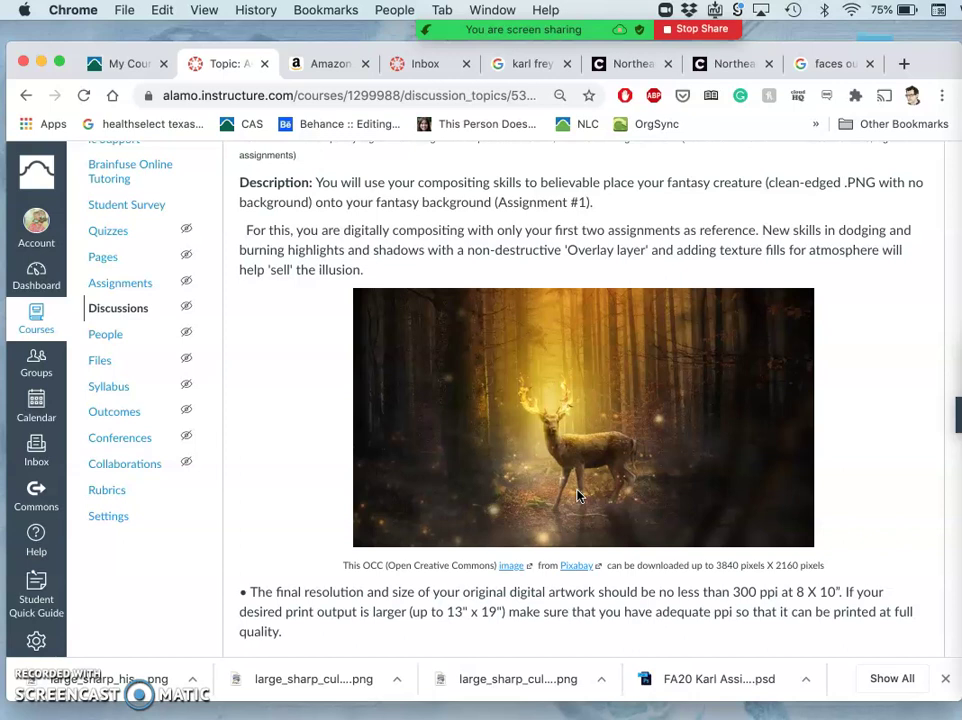
{"action": "scroll", "coordinate": [577, 495], "scroll_direction": "down", "scroll_amount": 5}
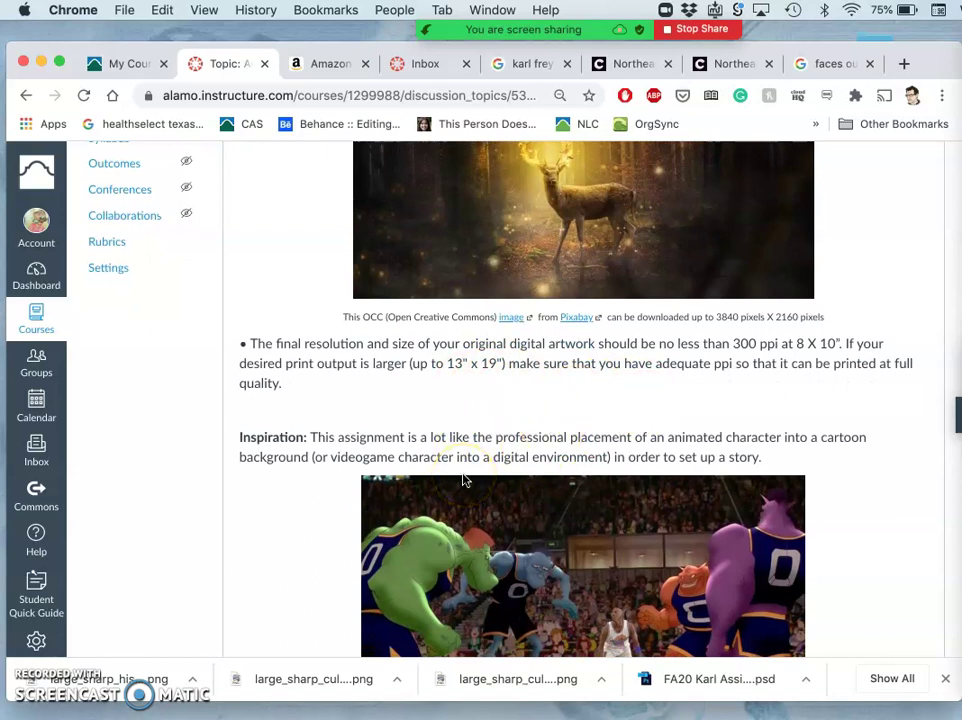
{"action": "scroll", "coordinate": [463, 480], "scroll_direction": "up", "scroll_amount": 3}
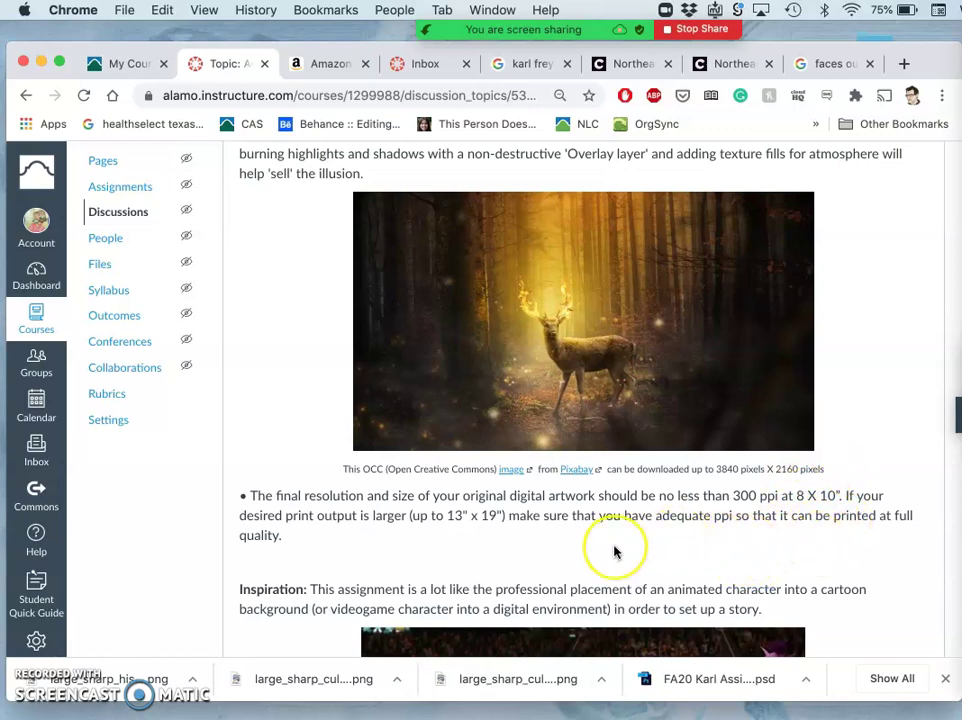
{"action": "scroll", "coordinate": [614, 552], "scroll_direction": "down", "scroll_amount": 5}
{"action": "scroll", "coordinate": [614, 552], "scroll_direction": "down", "scroll_amount": 2}
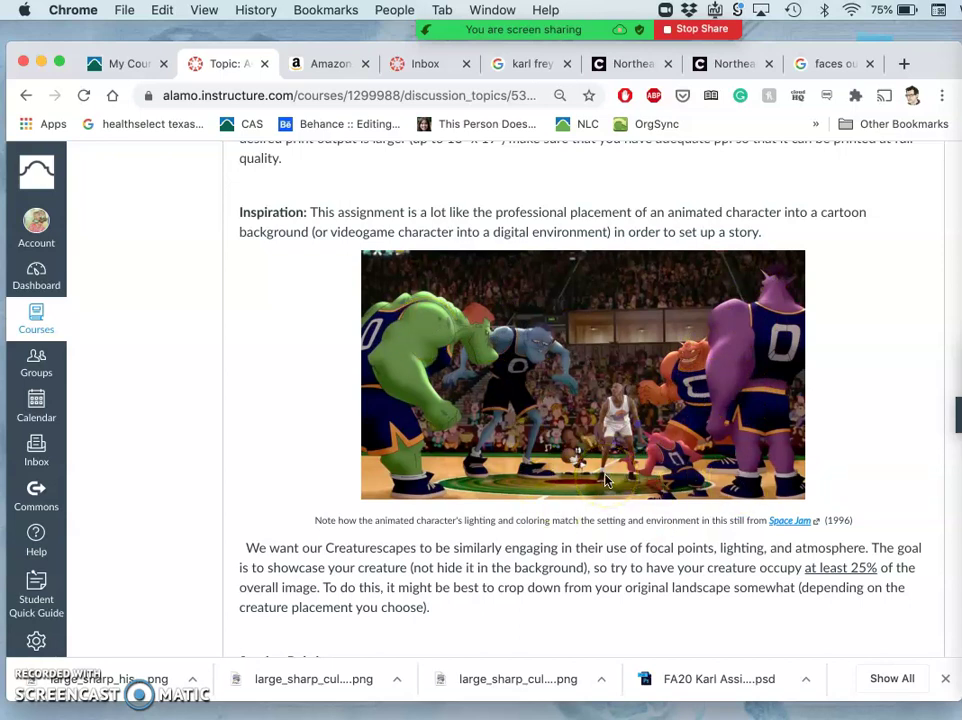
{"action": "scroll", "coordinate": [620, 430], "scroll_direction": "down", "scroll_amount": 3}
{"action": "scroll", "coordinate": [625, 438], "scroll_direction": "up", "scroll_amount": 2}
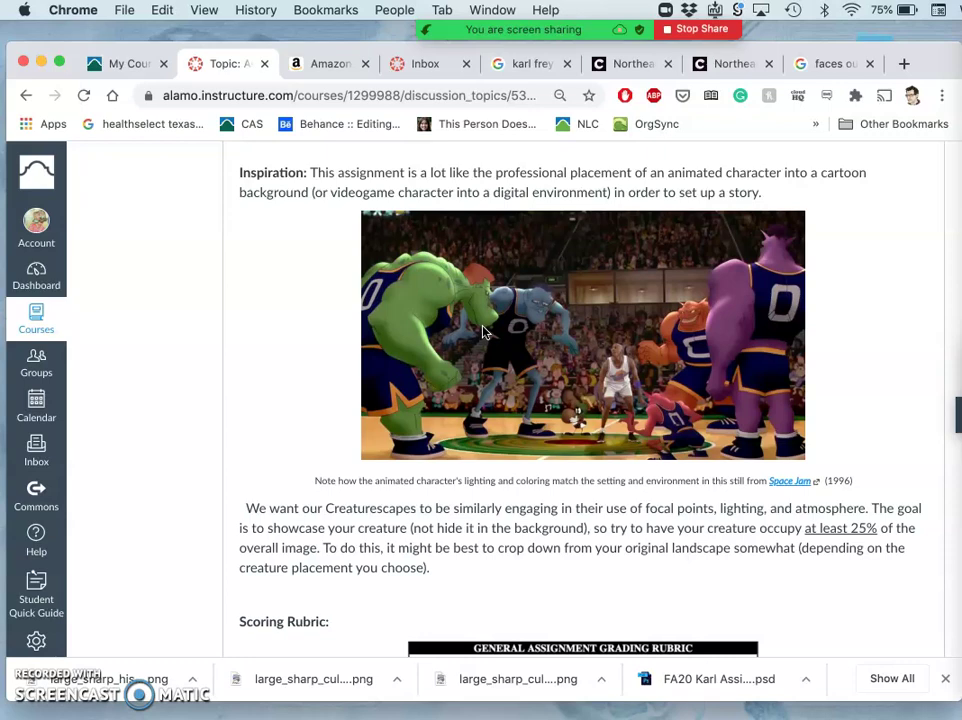
{"action": "scroll", "coordinate": [483, 332], "scroll_direction": "down", "scroll_amount": 10}
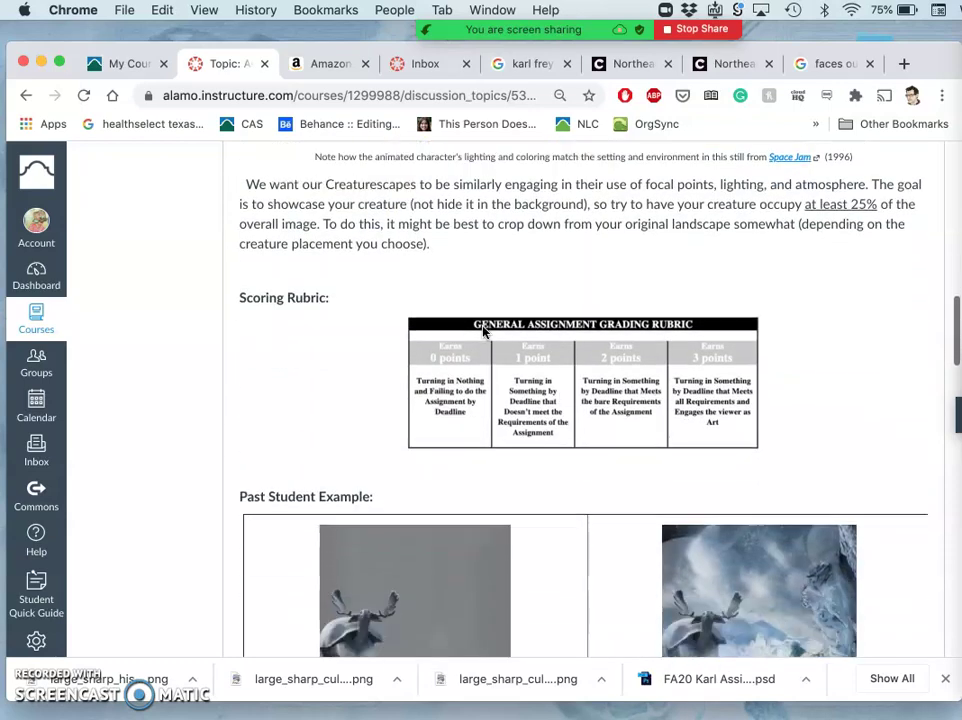
{"action": "scroll", "coordinate": [483, 332], "scroll_direction": "down", "scroll_amount": 3}
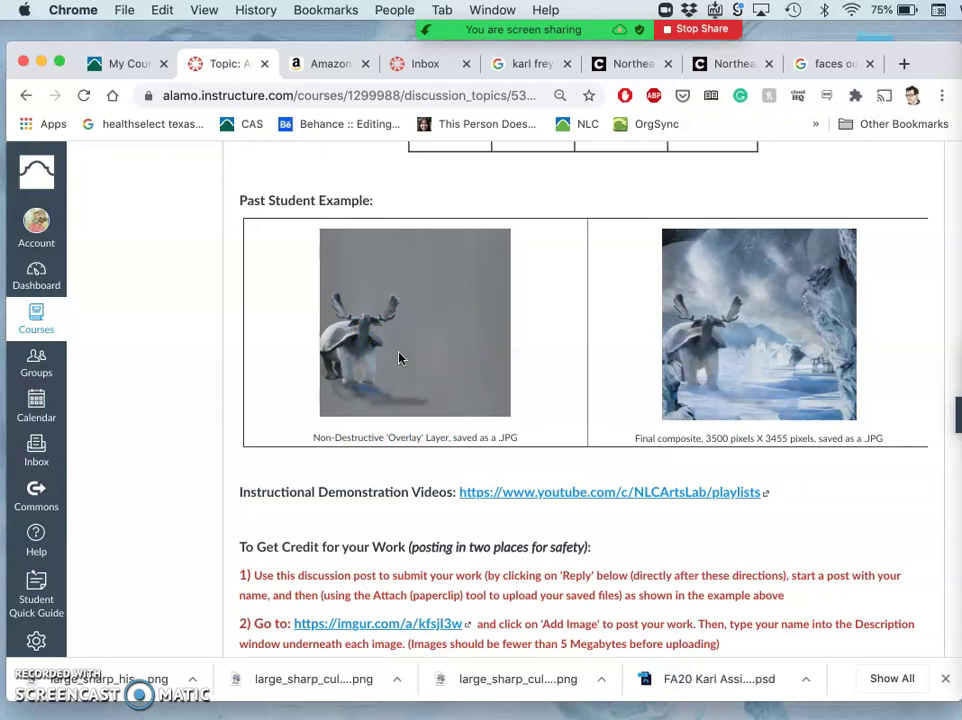
{"action": "scroll", "coordinate": [657, 428], "scroll_direction": "down", "scroll_amount": 3}
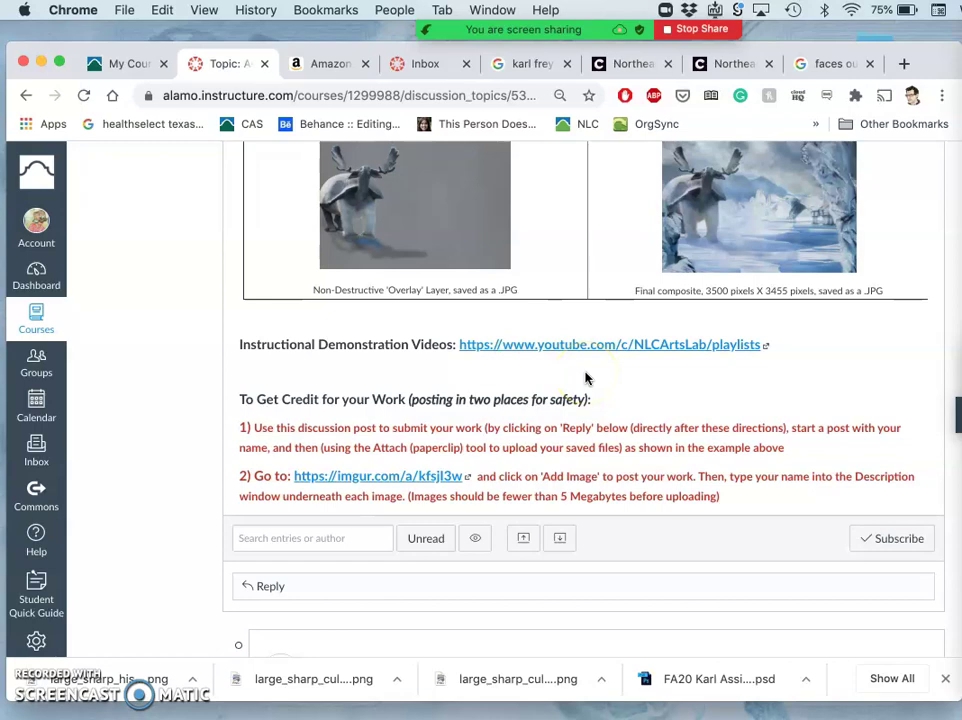
{"action": "scroll", "coordinate": [586, 378], "scroll_direction": "up", "scroll_amount": 1}
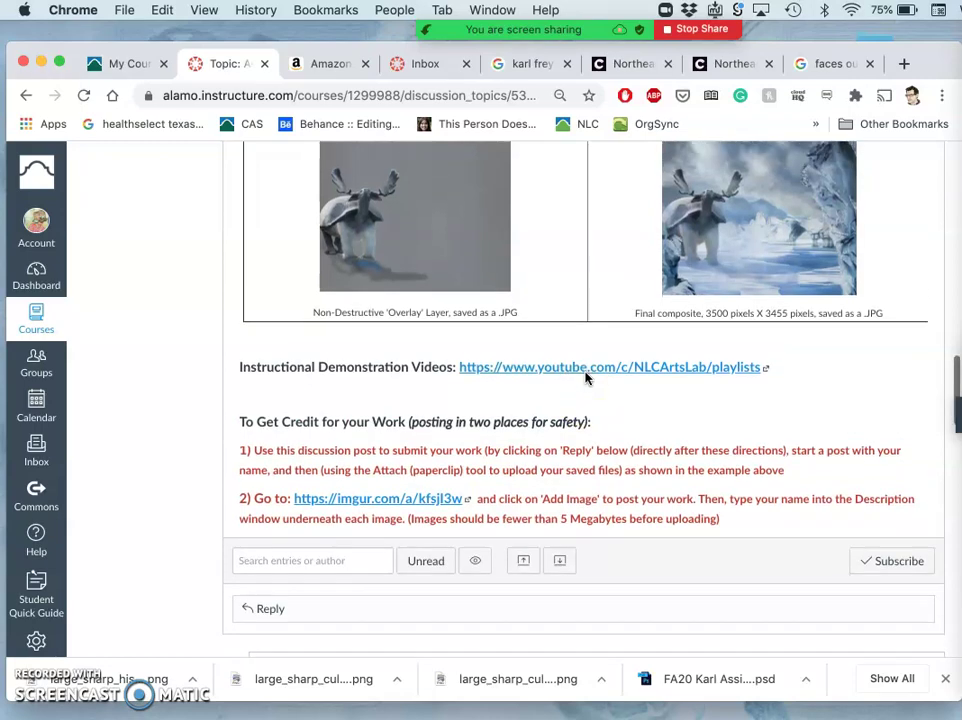
{"action": "scroll", "coordinate": [586, 378], "scroll_direction": "down", "scroll_amount": 10}
{"action": "scroll", "coordinate": [586, 378], "scroll_direction": "up", "scroll_amount": 4}
{"action": "scroll", "coordinate": [586, 378], "scroll_direction": "down", "scroll_amount": 10}
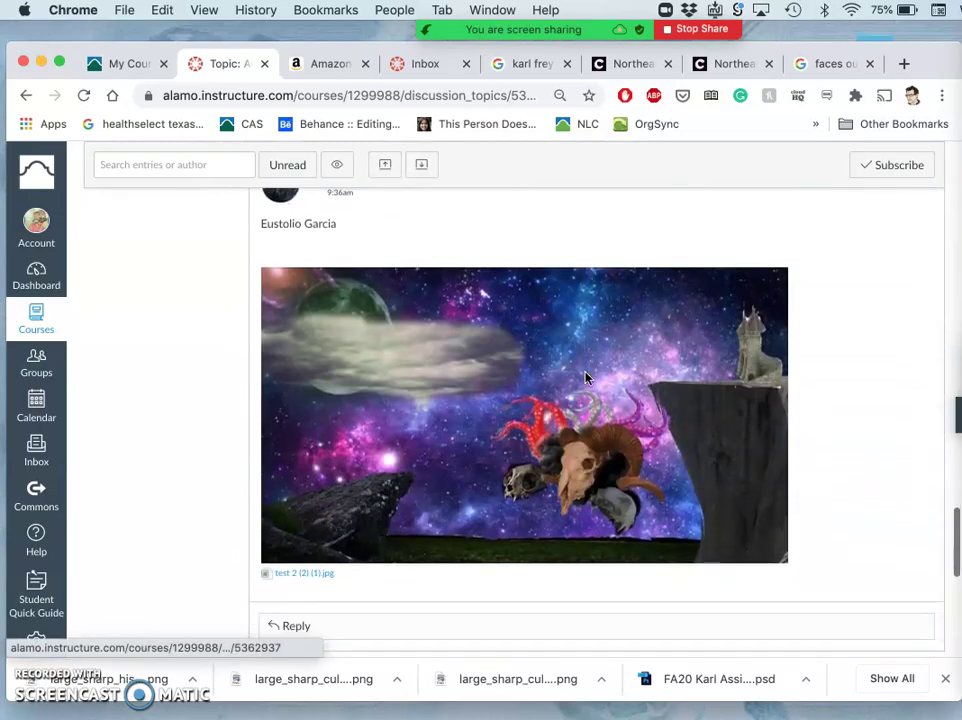
{"action": "scroll", "coordinate": [586, 378], "scroll_direction": "down", "scroll_amount": 10}
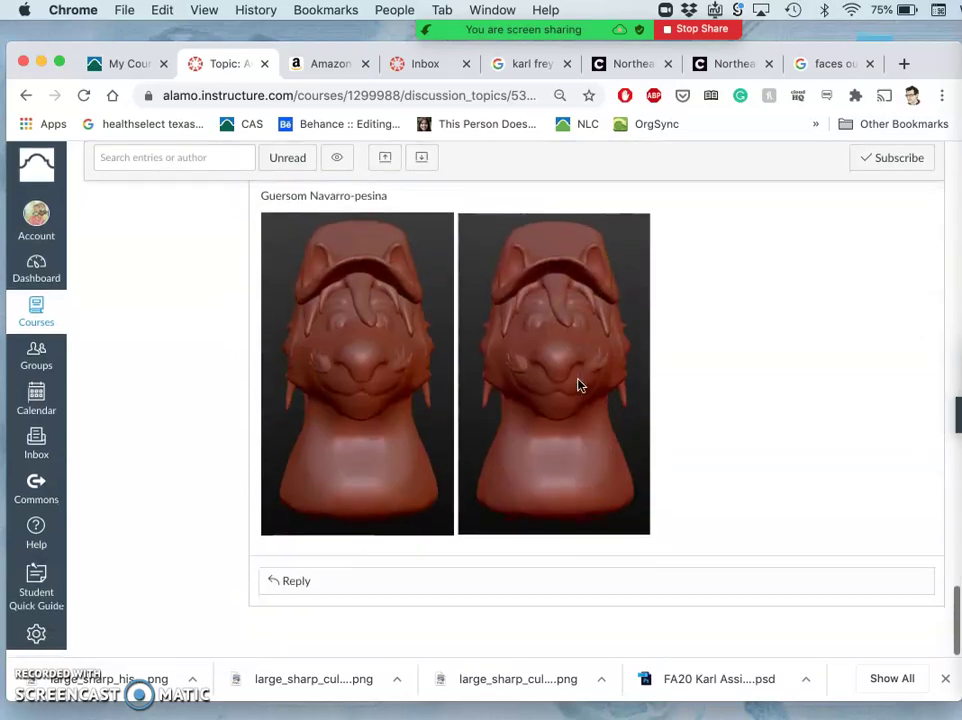
{"action": "scroll", "coordinate": [578, 385], "scroll_direction": "up", "scroll_amount": 20}
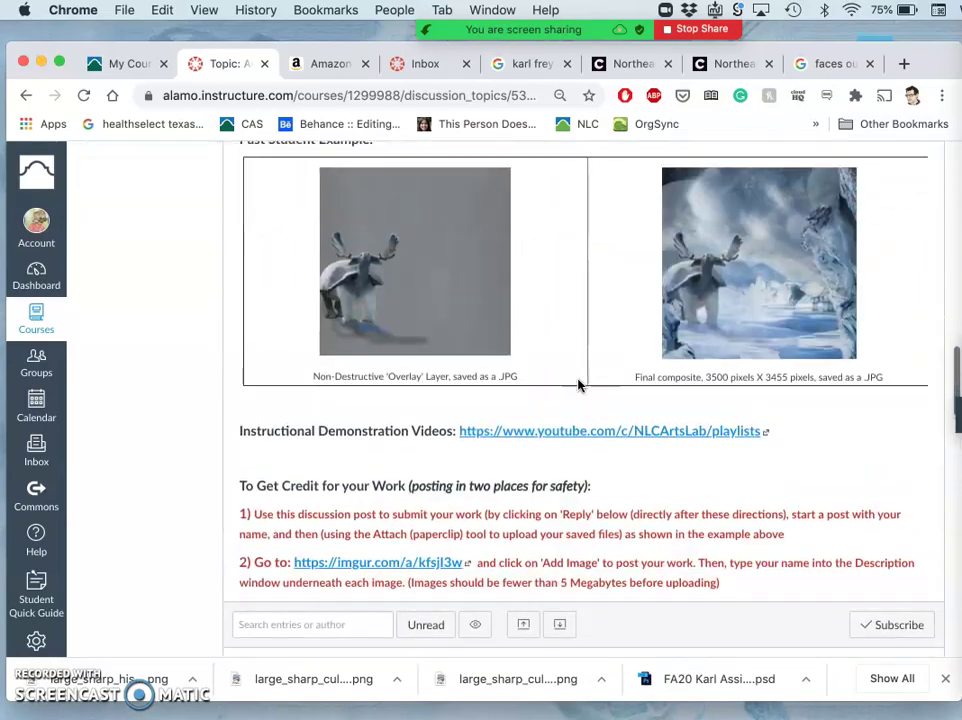
{"action": "scroll", "coordinate": [578, 385], "scroll_direction": "up", "scroll_amount": 3}
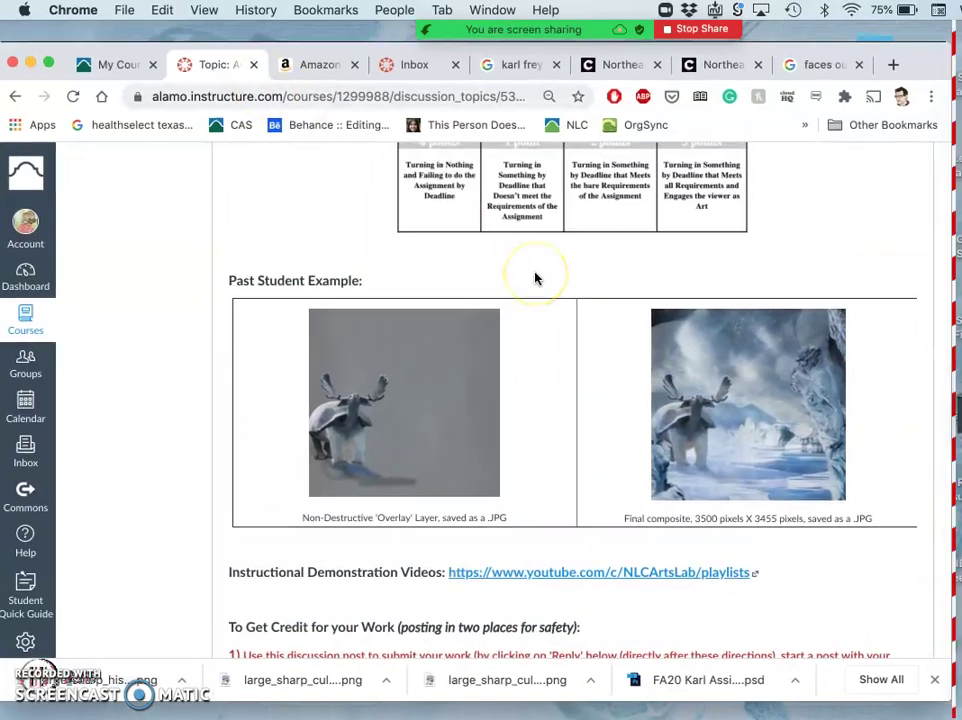
- Find the newest creature PSD under FA20 Digital Art > Assignment 2 in Finder, then return to Chrome
{"action": "key", "text": "super+m"}
{"action": "double_click", "coordinate": [945, 235]}
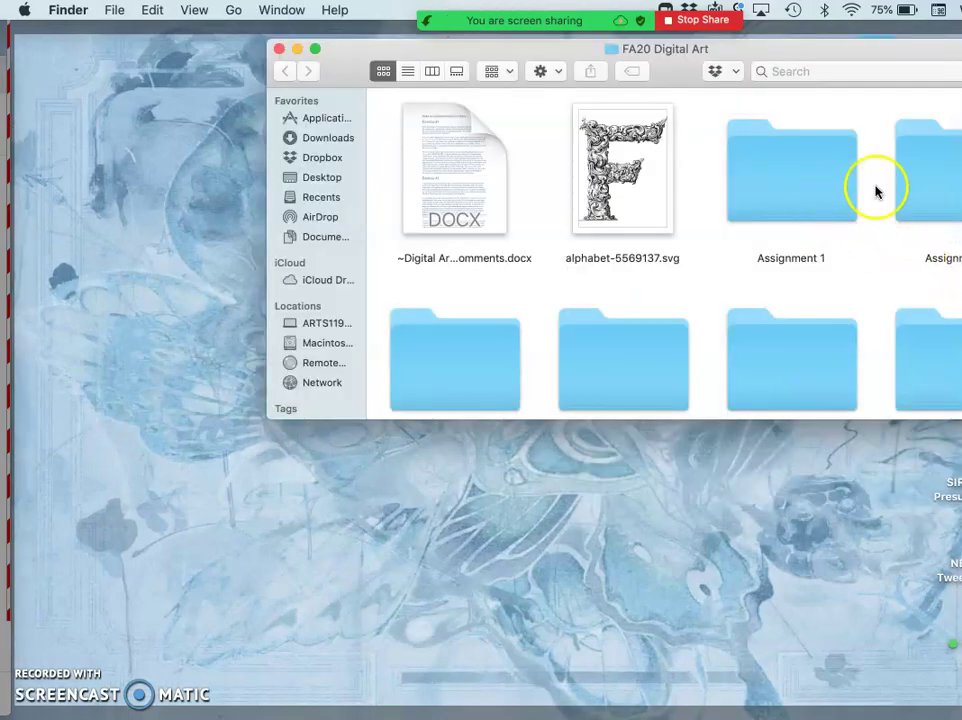
{"action": "double_click", "coordinate": [940, 198]}
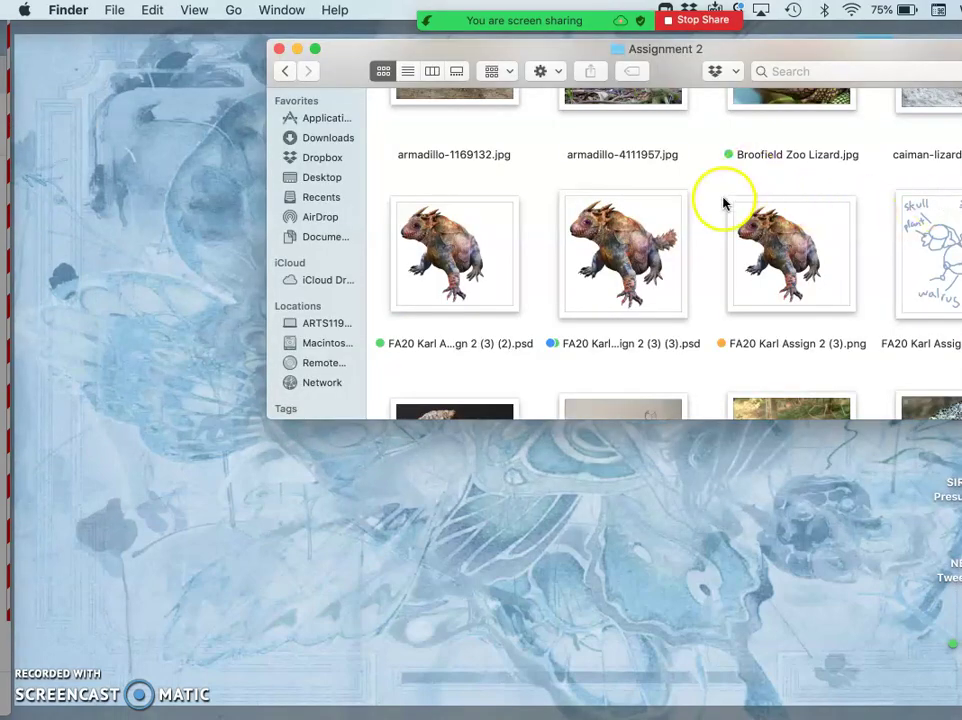
{"action": "right_click", "coordinate": [620, 272]}
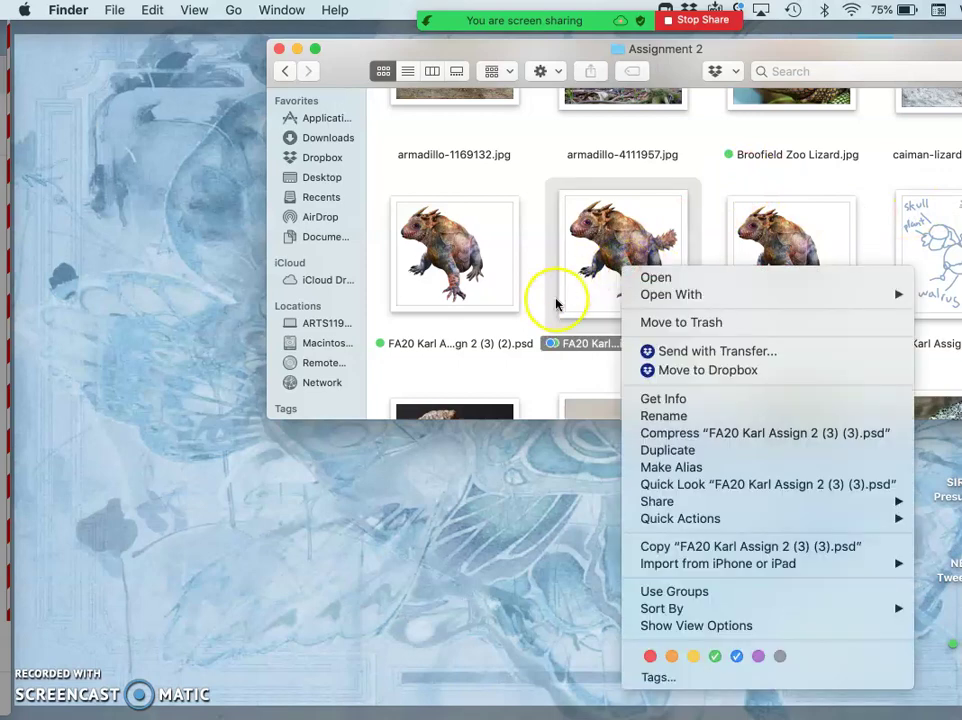
{"action": "left_click", "coordinate": [578, 292]}
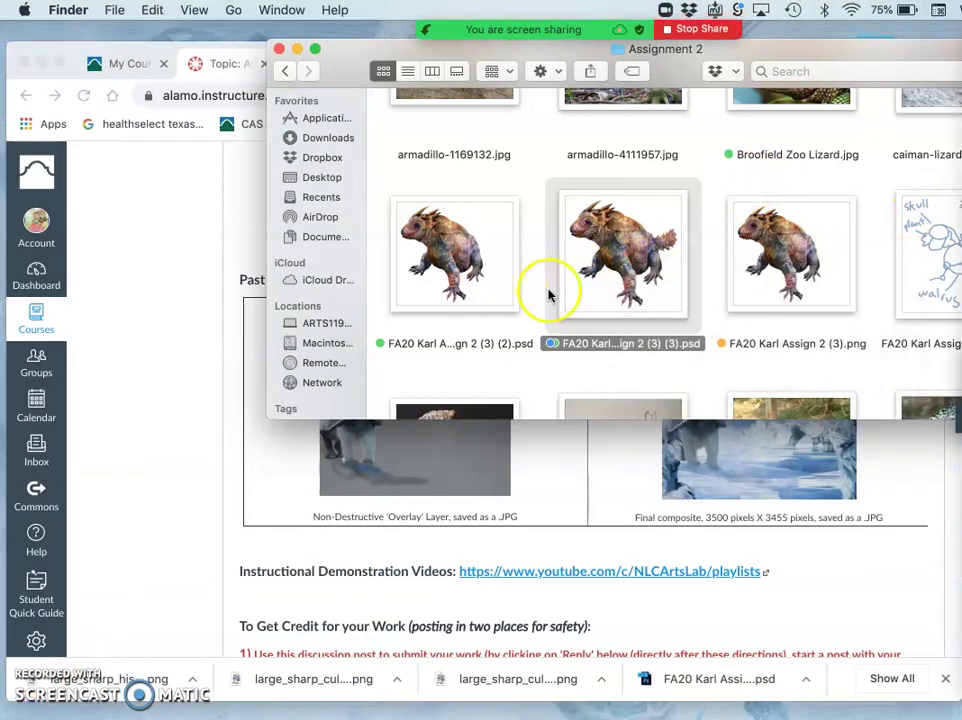
{"action": "left_click", "coordinate": [172, 208]}
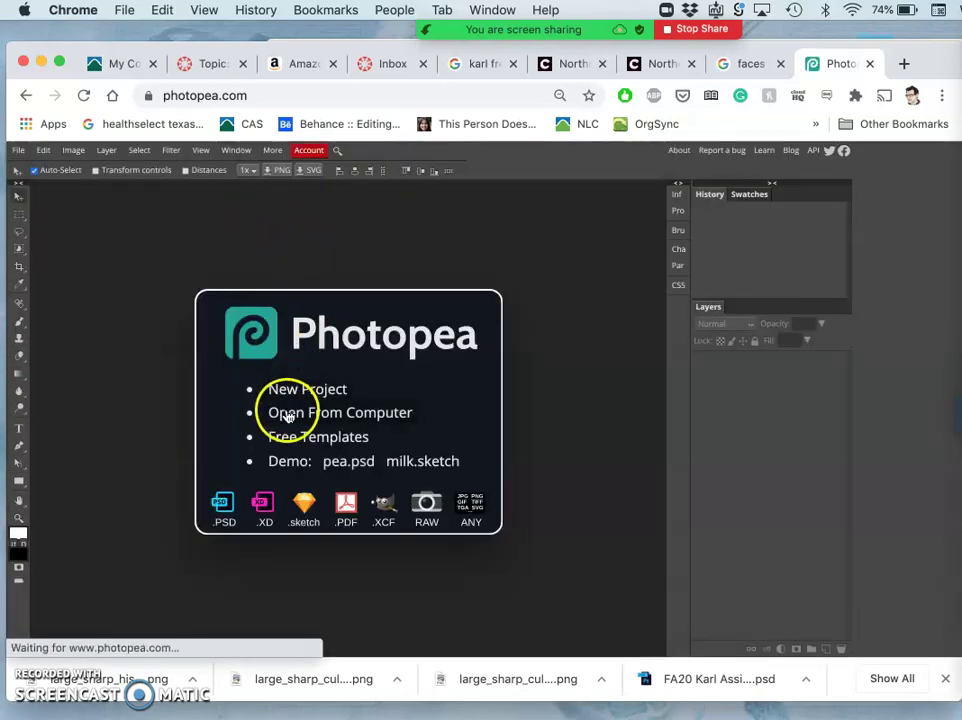
- Open the newest Assignment 2 file, (3) (3).psd, in Photopea from the computer
{"action": "left_click", "coordinate": [287, 415]}
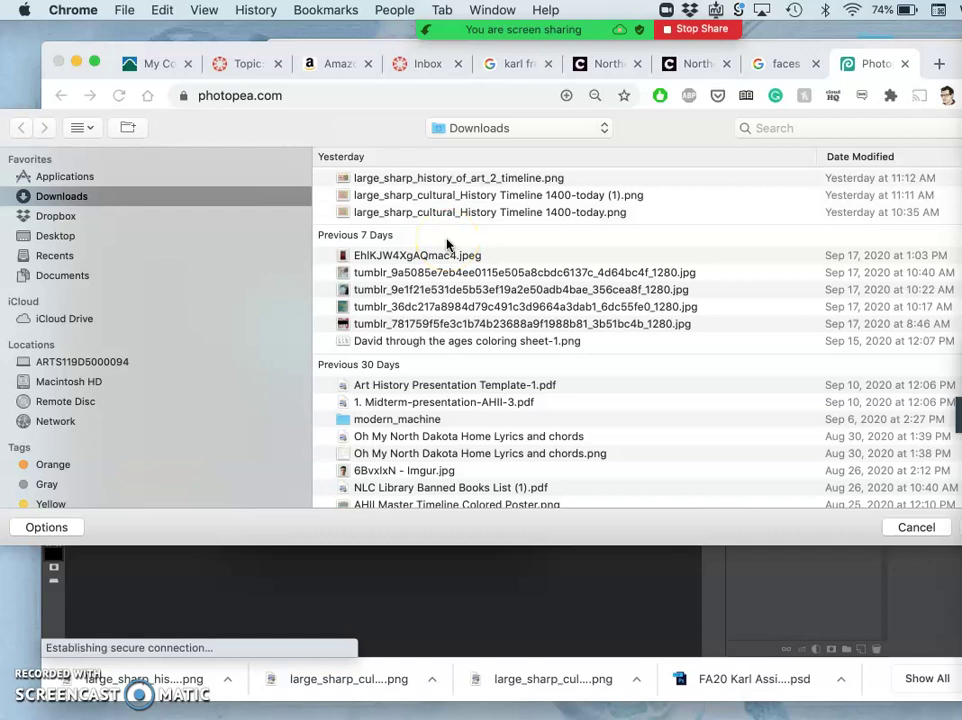
{"action": "scroll", "coordinate": [444, 314], "scroll_direction": "down", "scroll_amount": 2}
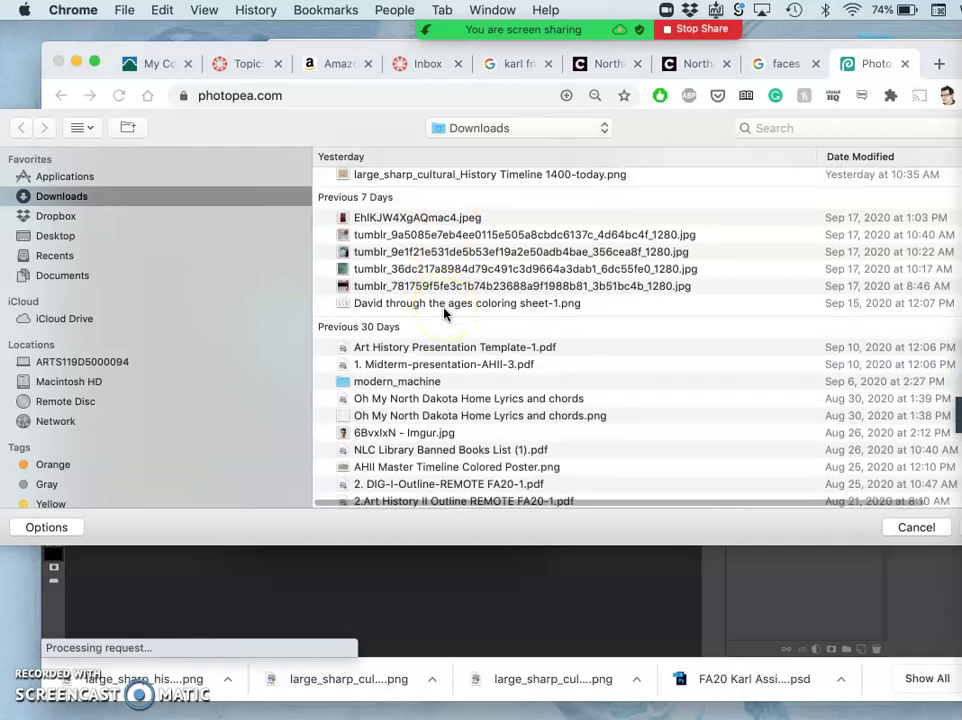
{"action": "scroll", "coordinate": [444, 314], "scroll_direction": "down", "scroll_amount": 5}
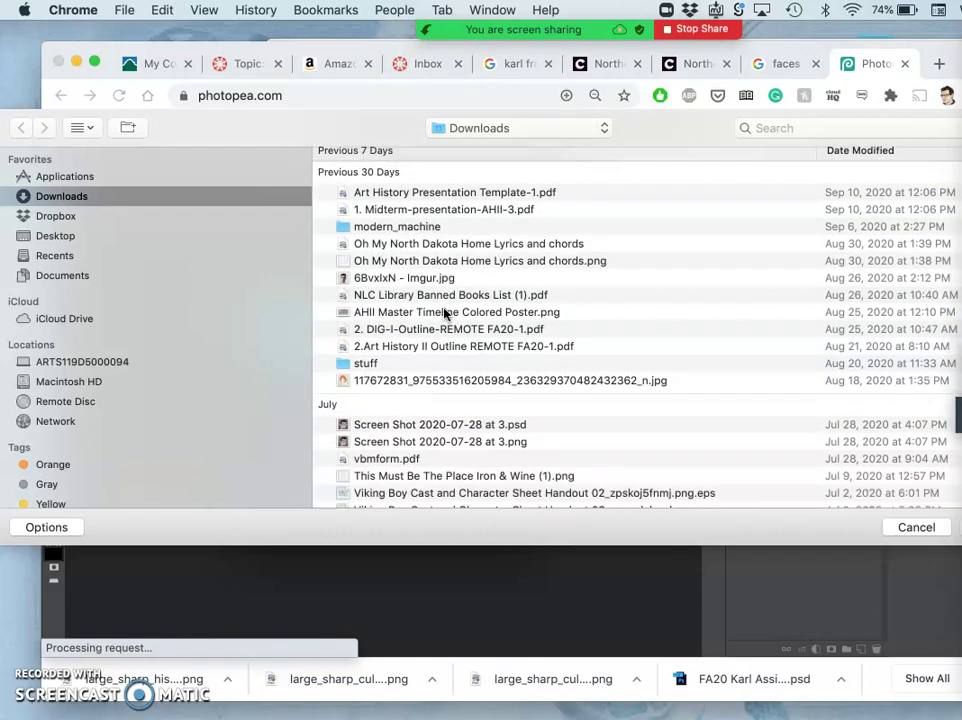
{"action": "scroll", "coordinate": [444, 314], "scroll_direction": "up", "scroll_amount": 5}
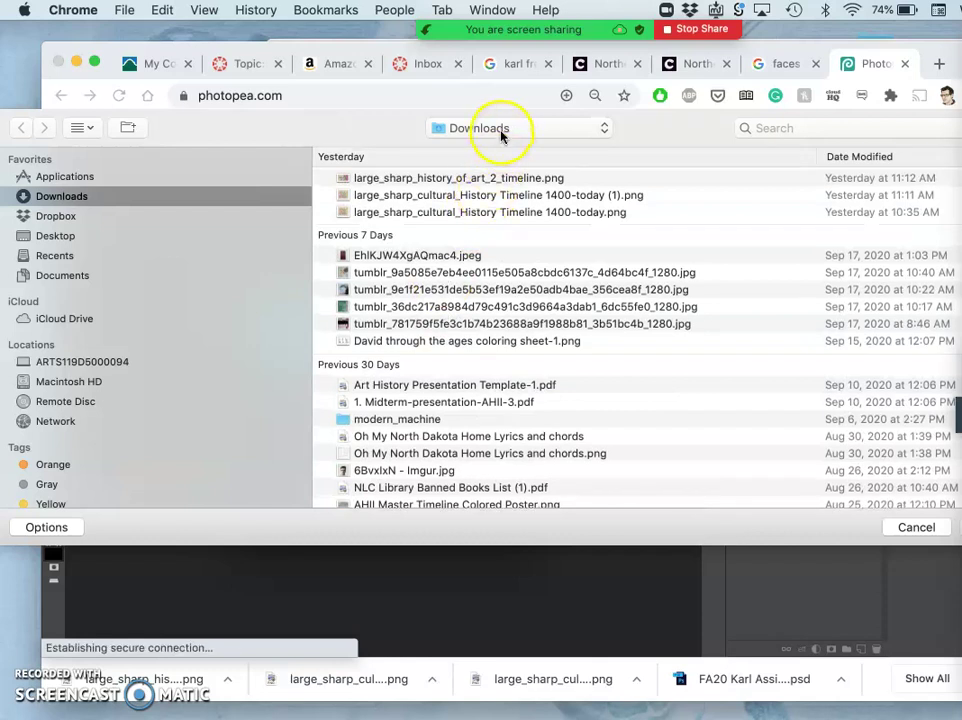
{"action": "left_click", "coordinate": [498, 129]}
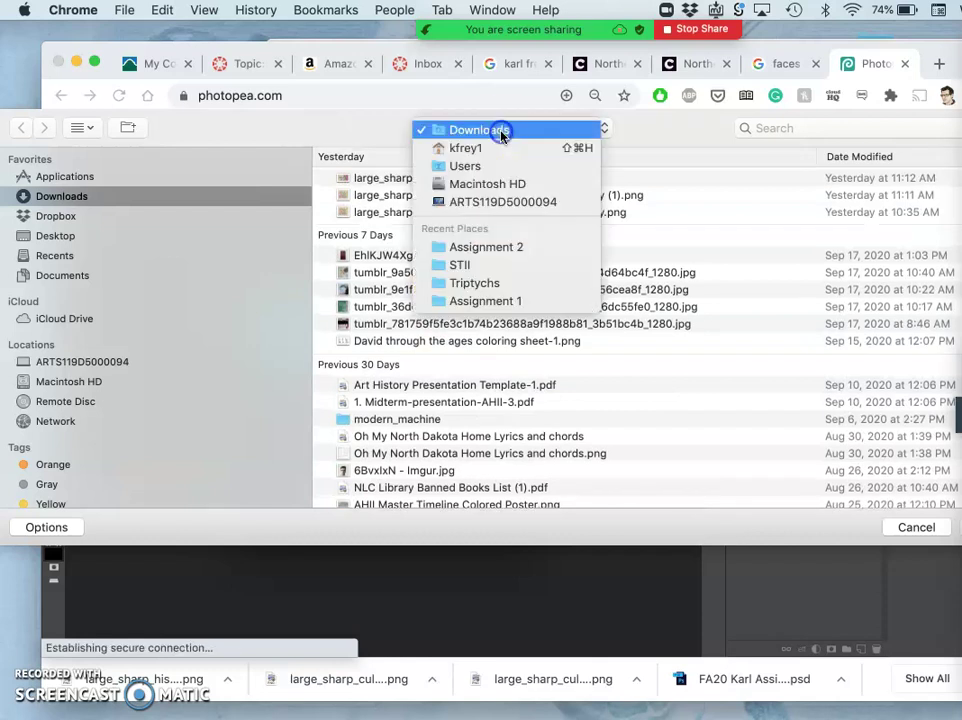
{"action": "left_click", "coordinate": [511, 247]}
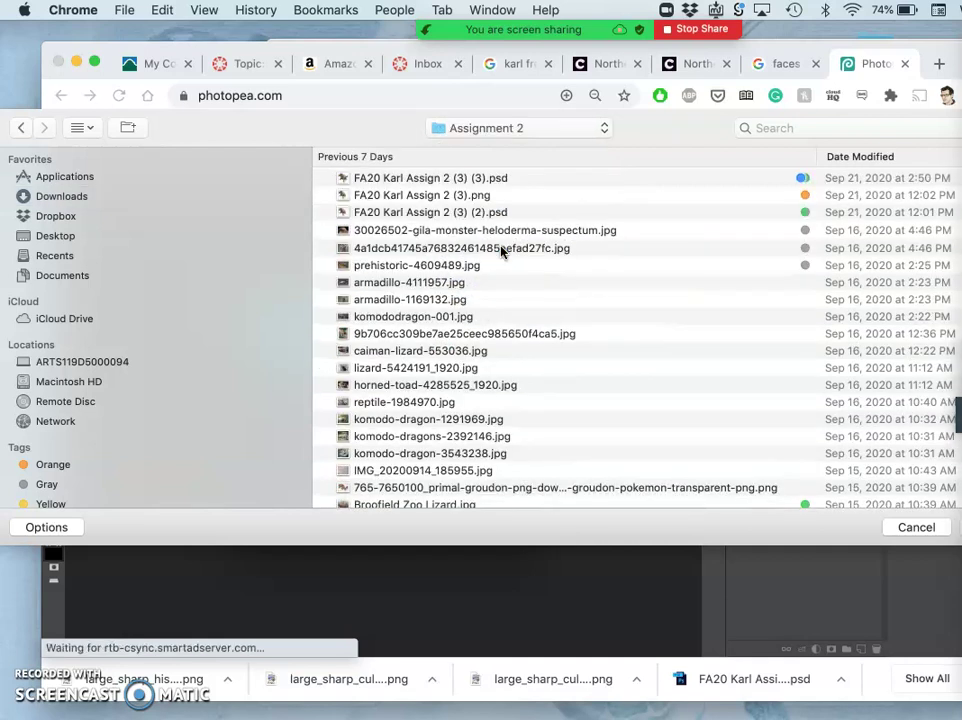
{"action": "left_click", "coordinate": [490, 218]}
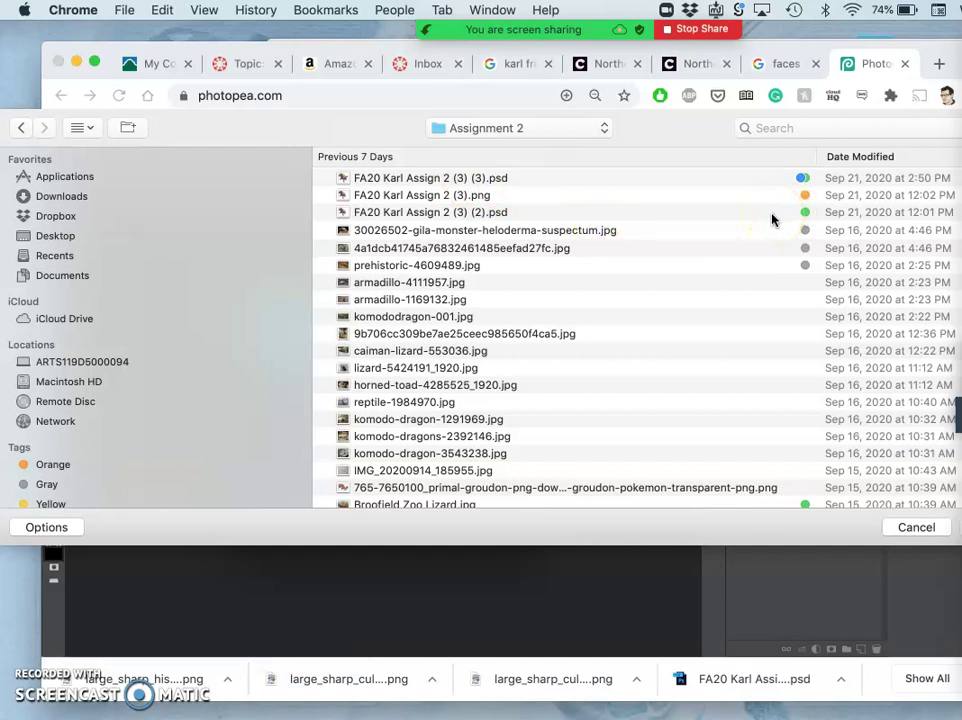
{"action": "left_click", "coordinate": [430, 182]}
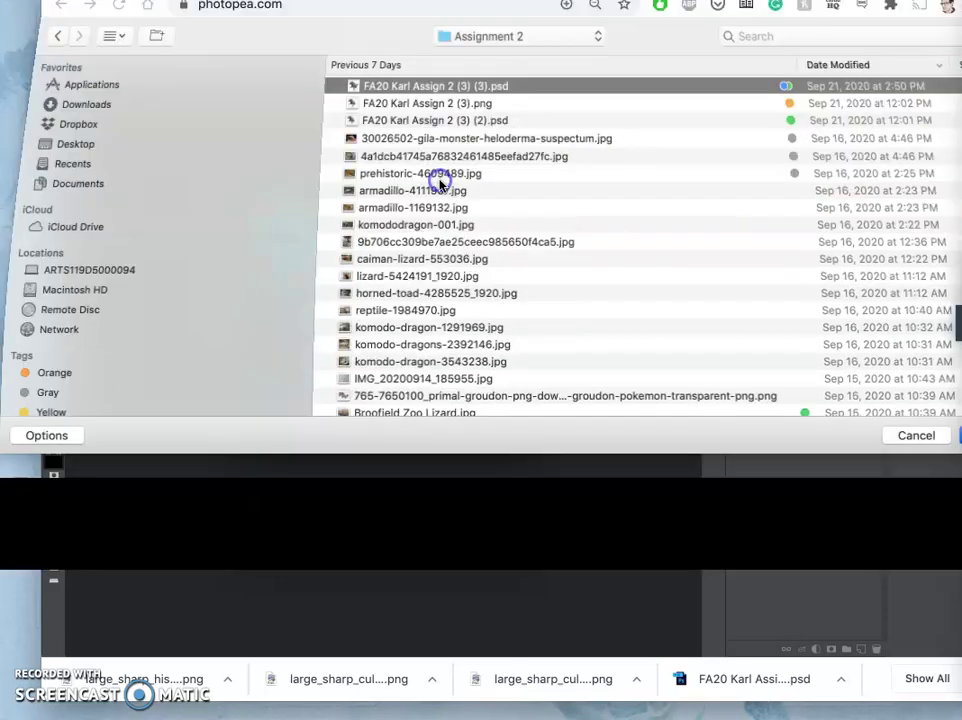
{"action": "left_click", "coordinate": [440, 184]}
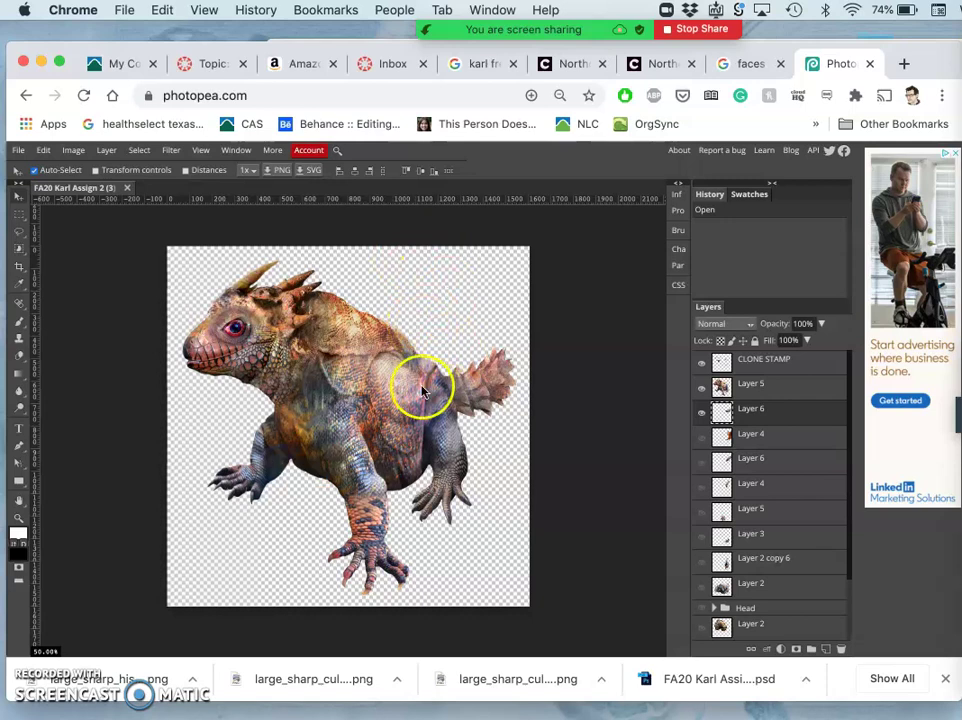
- Compare Layer 6 and the CLONE STAMP layer on and off, then select the clone layer
{"action": "left_click", "coordinate": [701, 413]}
{"action": "left_click", "coordinate": [701, 413]}
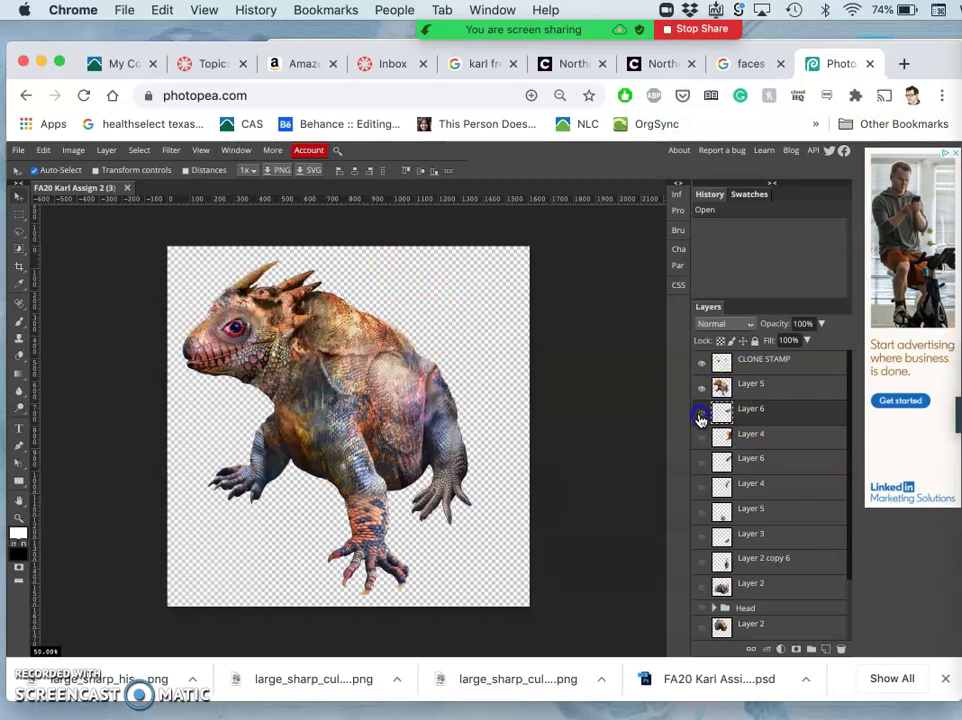
{"action": "left_click", "coordinate": [699, 367]}
{"action": "left_click", "coordinate": [700, 366]}
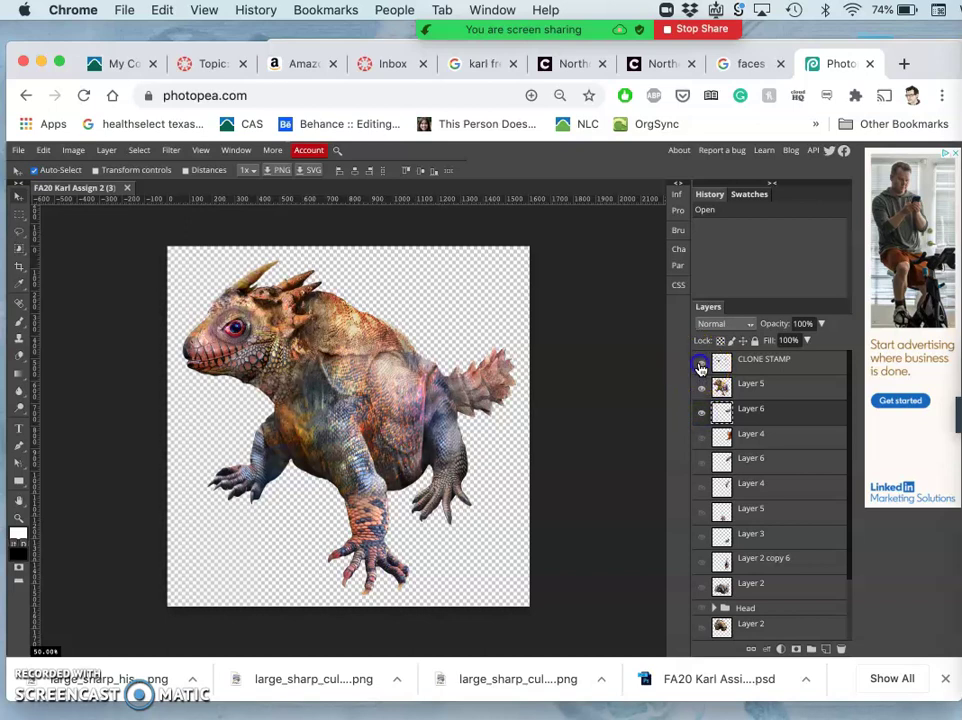
{"action": "left_click", "coordinate": [700, 366]}
{"action": "left_click", "coordinate": [700, 366]}
{"action": "left_click", "coordinate": [747, 427]}
- Clone texture over the creature's back, shoulder and the scales near the tail
{"action": "left_click_drag", "start_coordinate": [399, 358], "coordinate": [414, 395]}
{"action": "left_click_drag", "start_coordinate": [303, 401], "coordinate": [329, 417]}
{"action": "mouse_move", "coordinate": [422, 427]}
{"action": "left_mouse_down"}
{"action": "mouse_move", "coordinate": [472, 451]}
{"action": "mouse_move", "coordinate": [496, 442]}
{"action": "mouse_move", "coordinate": [506, 421]}
{"action": "mouse_move", "coordinate": [472, 399]}
{"action": "mouse_move", "coordinate": [465, 457]}
{"action": "mouse_move", "coordinate": [443, 416]}
{"action": "left_mouse_up"}
{"action": "key", "text": "super+plus"}
{"action": "key", "text": "super+plus"}
{"action": "key", "text": "super+plus"}
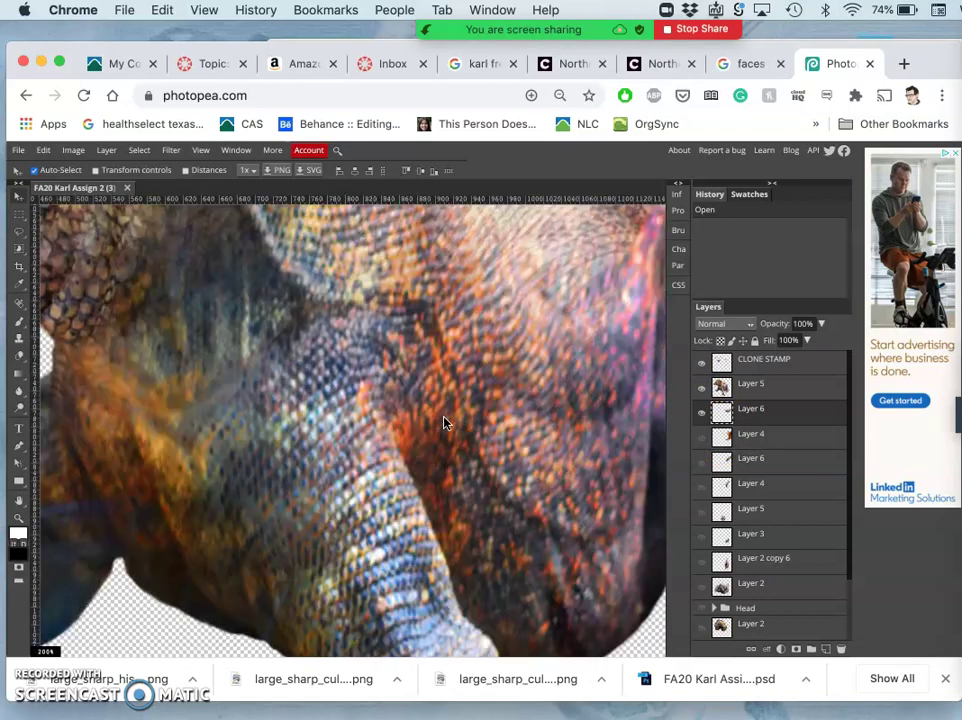
{"action": "scroll", "coordinate": [445, 423], "scroll_direction": "right", "scroll_amount": 5}
{"action": "left_click", "coordinate": [465, 323]}
{"action": "left_click_drag", "start_coordinate": [465, 323], "coordinate": [468, 243]}
{"action": "left_click_drag", "start_coordinate": [502, 289], "coordinate": [520, 329]}
- Repaint the tail spikes, check them against Layer 5, and move Photopea beside the assignment tab
{"action": "scroll", "coordinate": [520, 329], "scroll_direction": "up", "scroll_amount": 5}
{"action": "scroll", "coordinate": [520, 329], "scroll_direction": "left", "scroll_amount": 3}
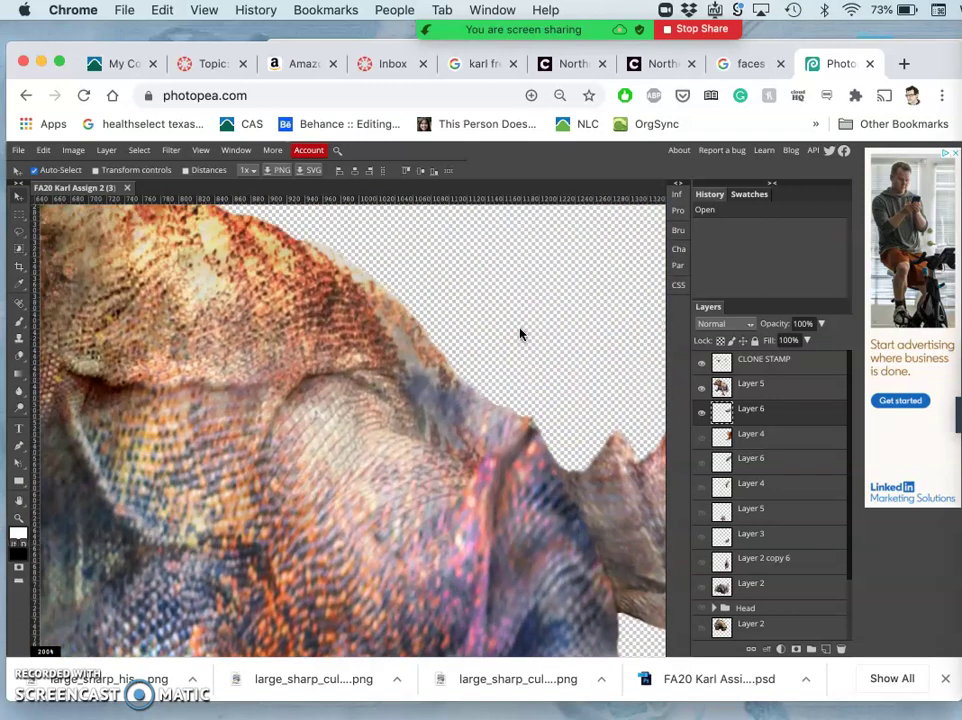
{"action": "scroll", "coordinate": [520, 334], "scroll_direction": "up", "scroll_amount": 3}
{"action": "scroll", "coordinate": [520, 334], "scroll_direction": "left", "scroll_amount": 8}
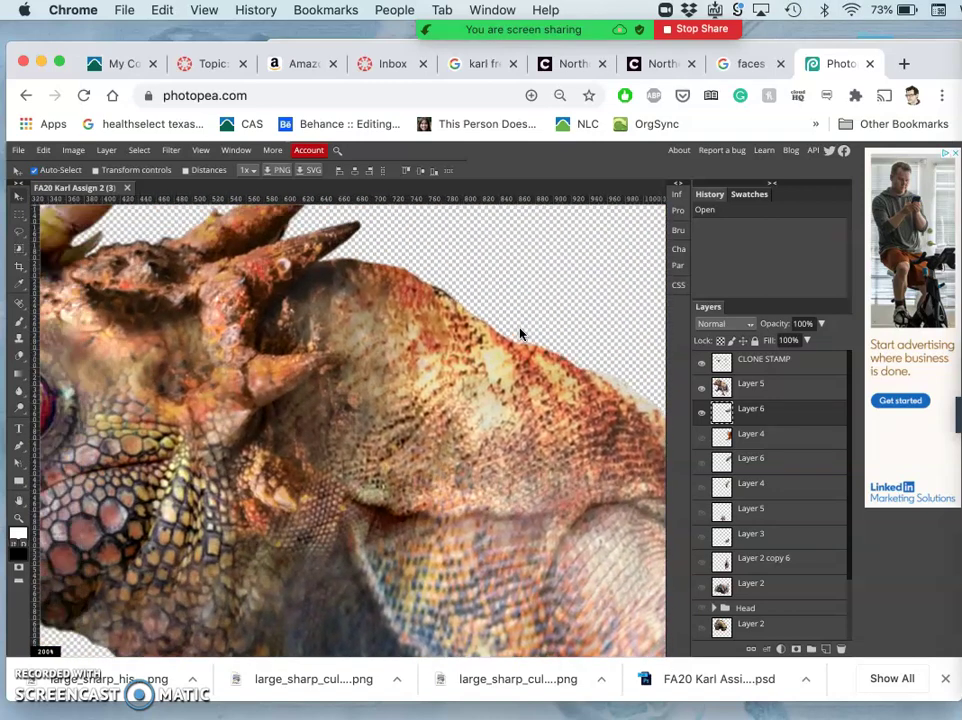
{"action": "scroll", "coordinate": [520, 334], "scroll_direction": "left", "scroll_amount": 6}
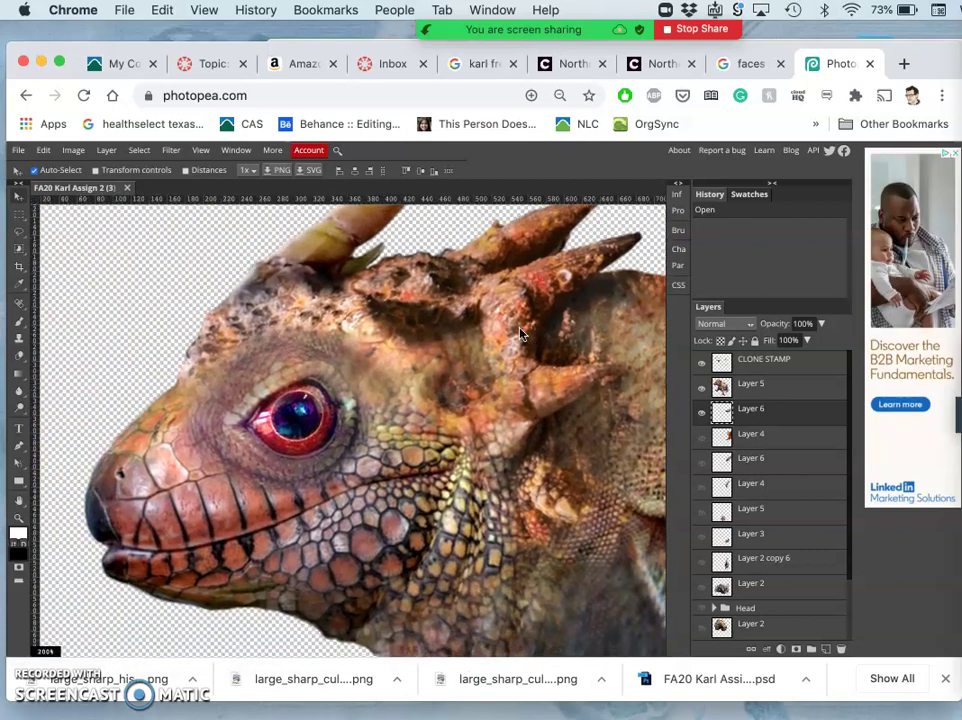
{"action": "scroll", "coordinate": [520, 334], "scroll_direction": "down", "scroll_amount": 1}
{"action": "scroll", "coordinate": [520, 334], "scroll_direction": "down", "scroll_amount": 6}
{"action": "scroll", "coordinate": [520, 334], "scroll_direction": "right", "scroll_amount": 5}
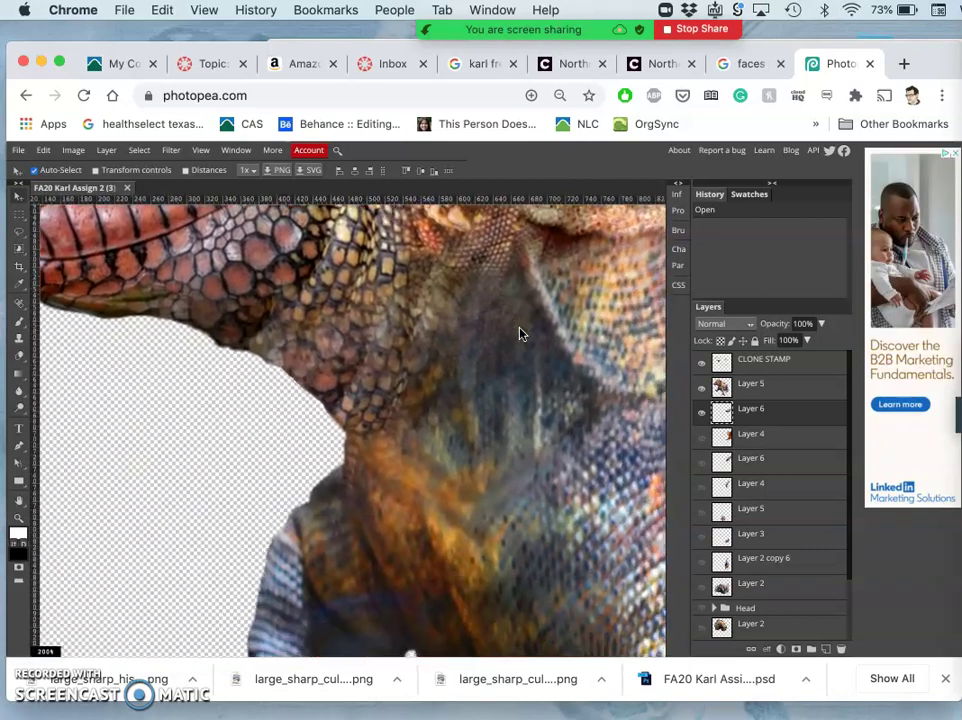
{"action": "scroll", "coordinate": [520, 334], "scroll_direction": "down", "scroll_amount": 5}
{"action": "scroll", "coordinate": [520, 334], "scroll_direction": "right", "scroll_amount": 5}
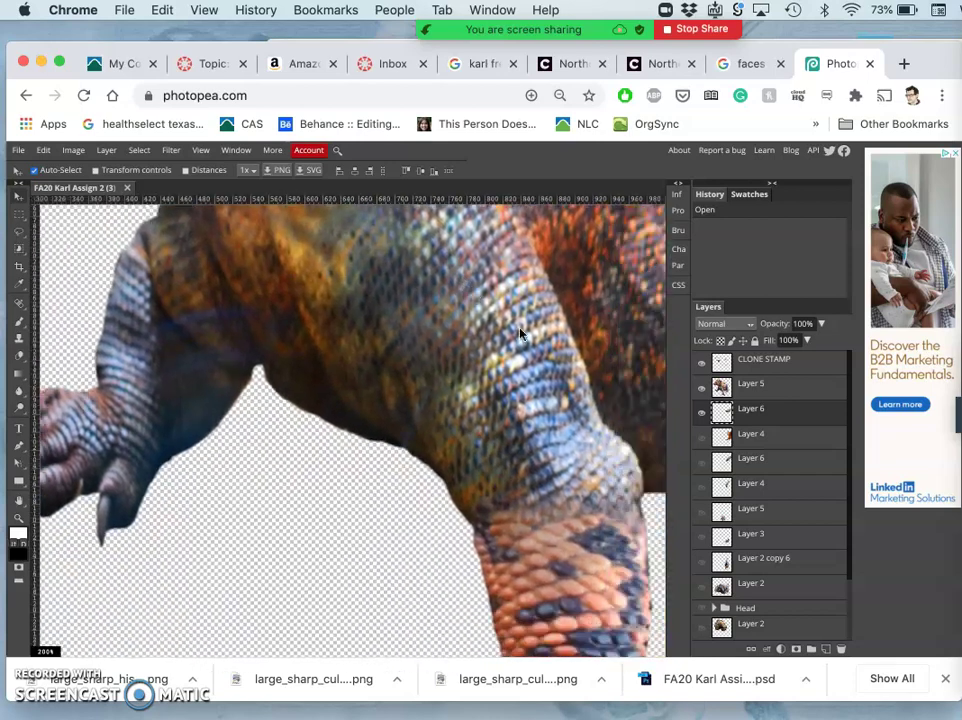
{"action": "scroll", "coordinate": [520, 334], "scroll_direction": "down", "scroll_amount": 4}
{"action": "scroll", "coordinate": [520, 334], "scroll_direction": "right", "scroll_amount": 7}
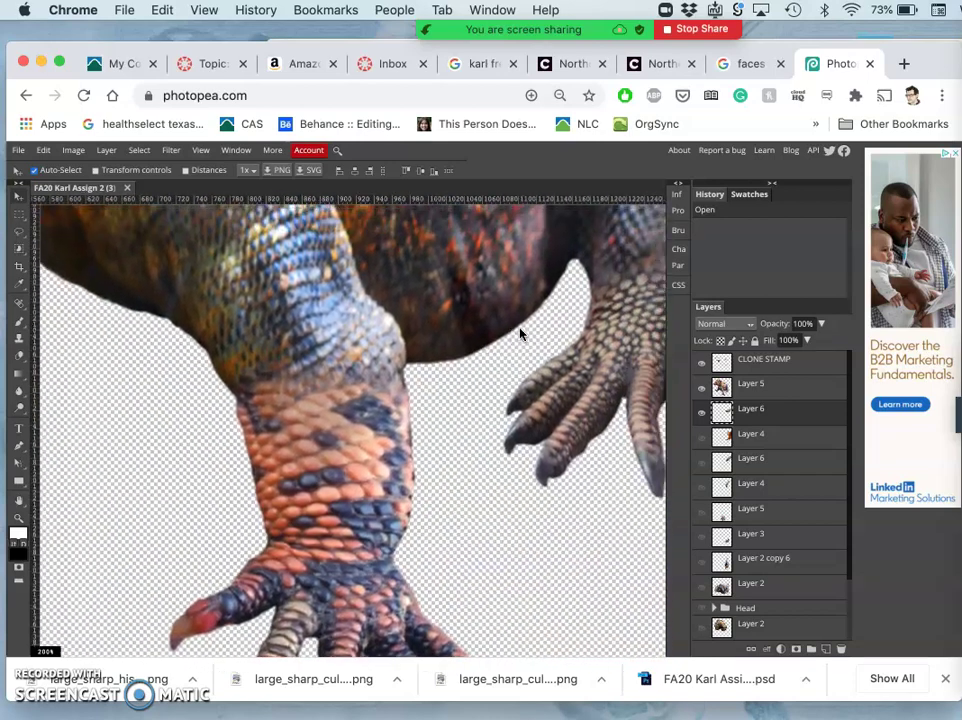
{"action": "scroll", "coordinate": [520, 334], "scroll_direction": "down", "scroll_amount": 8}
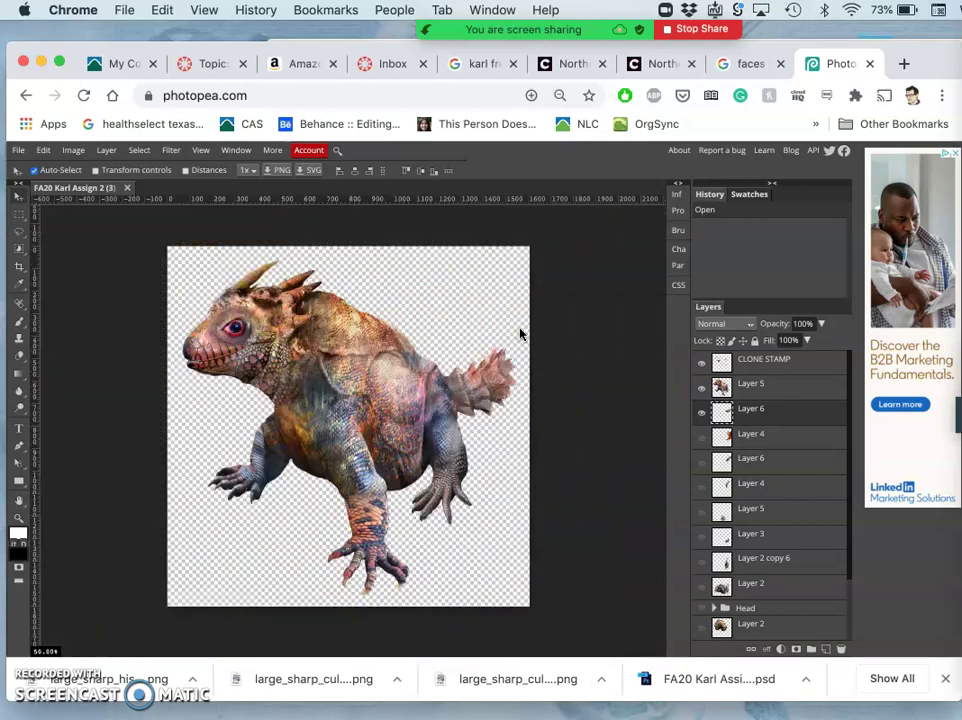
{"action": "left_click_drag", "start_coordinate": [514, 334], "coordinate": [476, 392]}
{"action": "left_click", "coordinate": [701, 390]}
{"action": "left_click", "coordinate": [729, 389]}
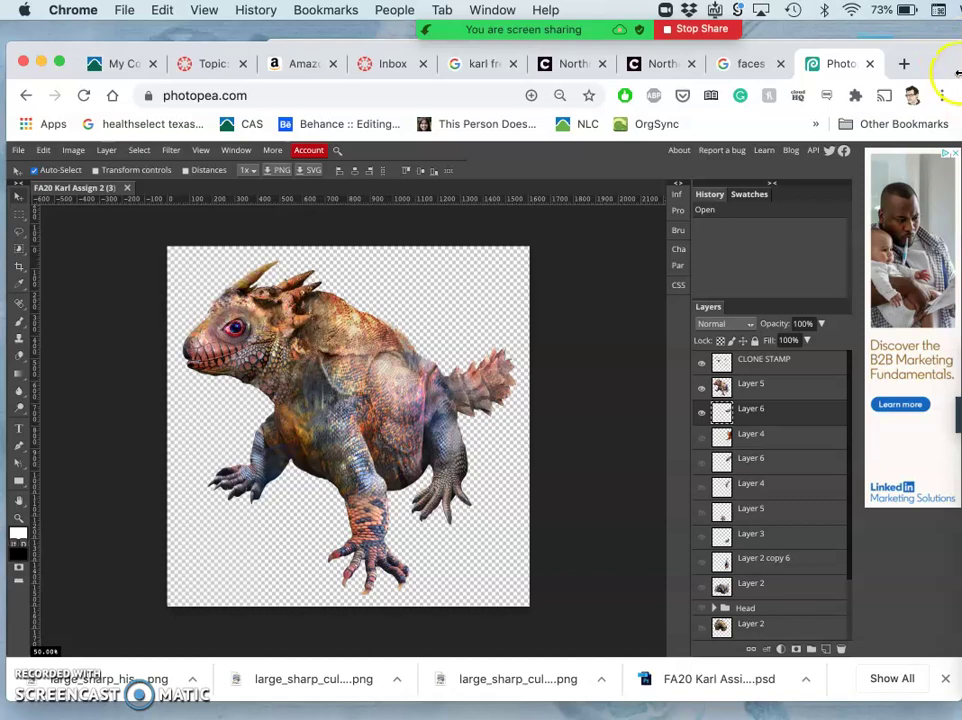
{"action": "left_click_drag", "start_coordinate": [958, 418], "coordinate": [961, 418]}
{"action": "left_click_drag", "start_coordinate": [928, 64], "coordinate": [333, 64]}
- Close the Amazon, Inbox, search, both Northeastern and faces search tabs
{"action": "left_click", "coordinate": [466, 64]}
{"action": "left_click", "coordinate": [466, 64]}
{"action": "left_click", "coordinate": [466, 64]}
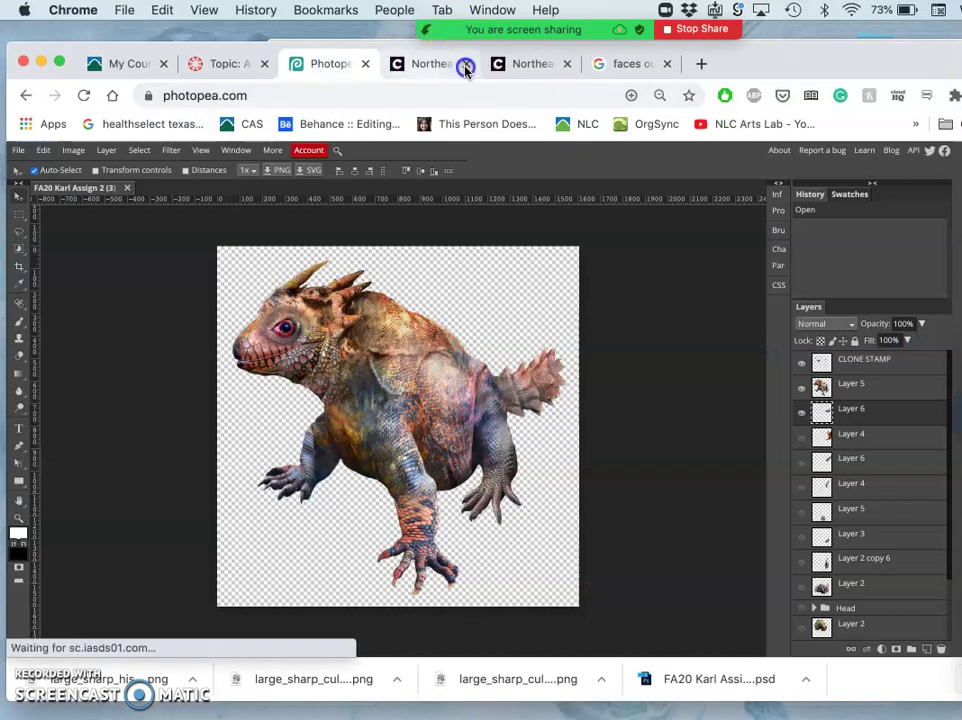
{"action": "left_click", "coordinate": [466, 64]}
{"action": "left_click", "coordinate": [466, 64]}
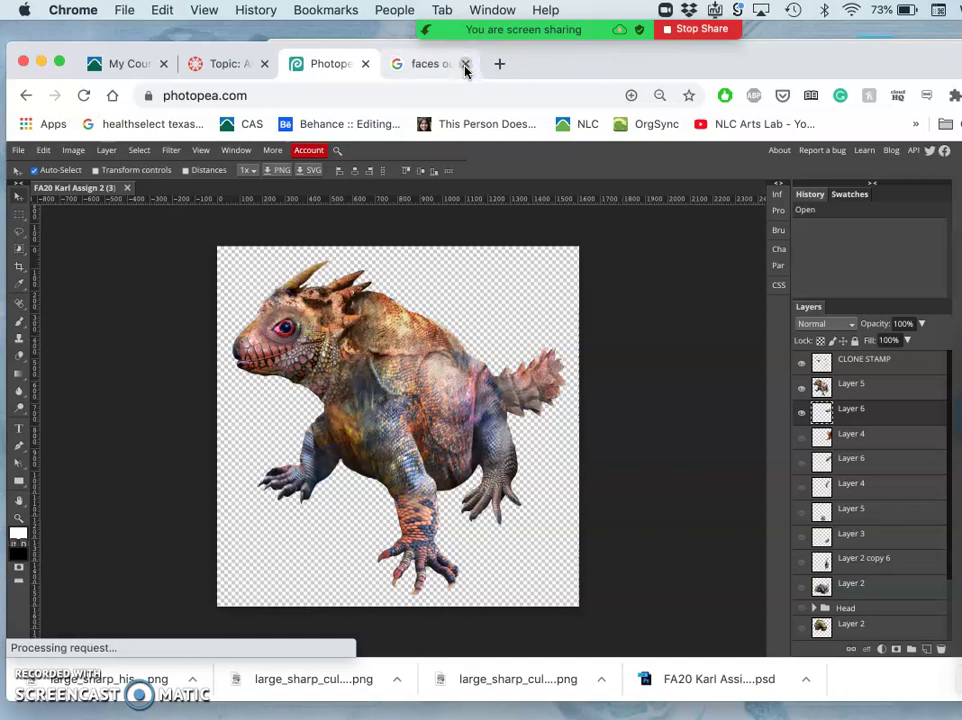
{"action": "left_click", "coordinate": [466, 64]}
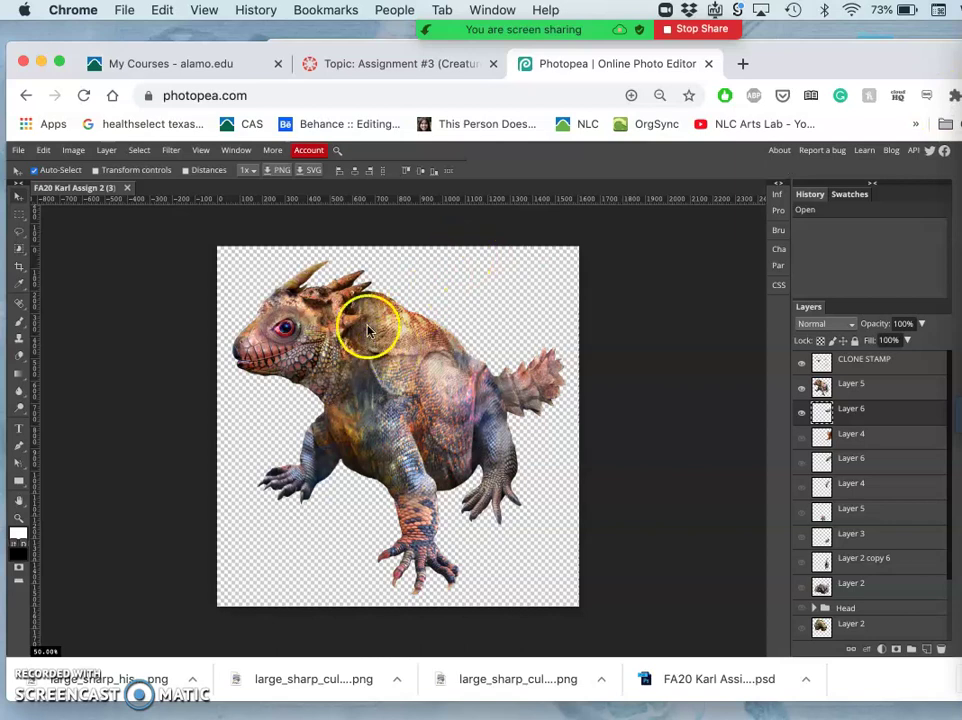
- Paint over the creature's teeth, then check the white Layer 5 and leave it visible
{"action": "mouse_move", "coordinate": [292, 372]}
{"action": "left_mouse_down"}
{"action": "mouse_move", "coordinate": [398, 431]}
{"action": "mouse_move", "coordinate": [402, 486]}
{"action": "mouse_move", "coordinate": [363, 418]}
{"action": "left_mouse_up"}
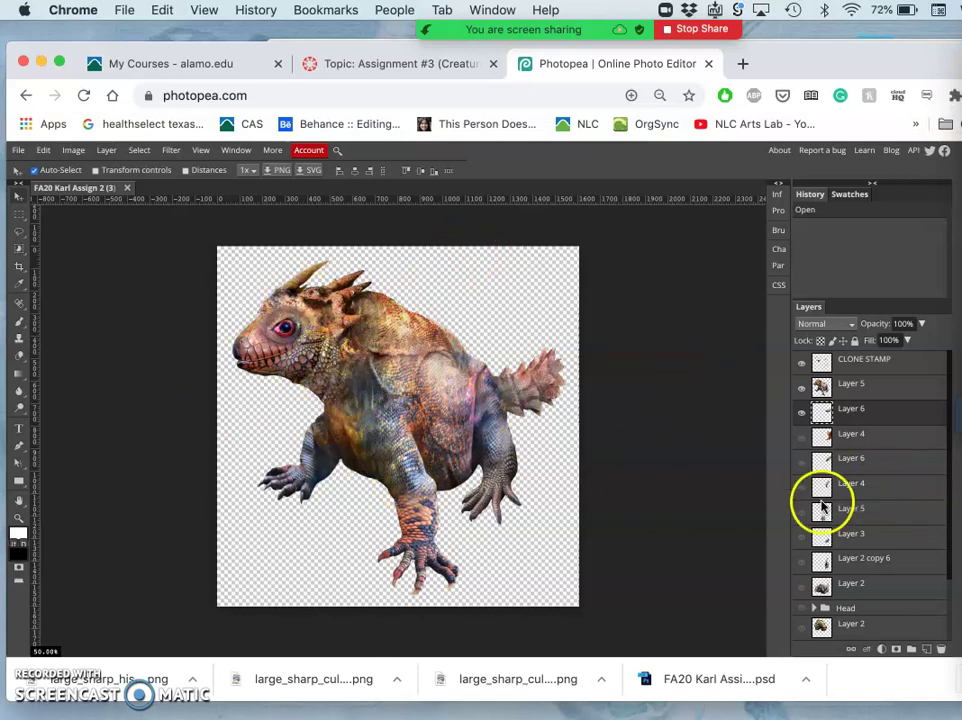
{"action": "scroll", "coordinate": [812, 500], "scroll_direction": "down", "scroll_amount": 3}
{"action": "left_click", "coordinate": [802, 606]}
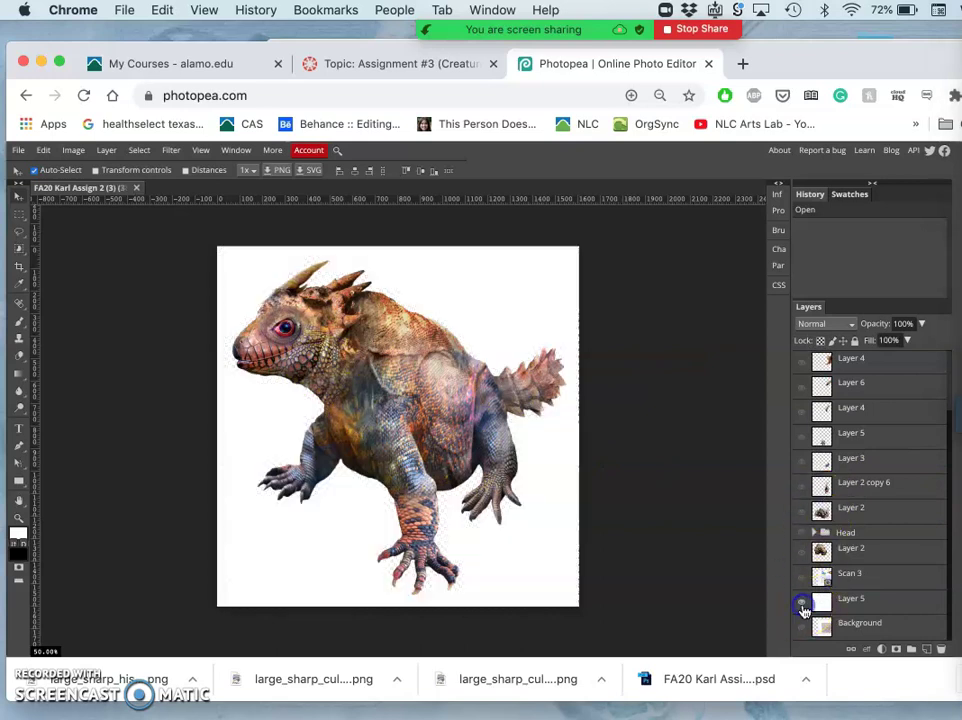
{"action": "left_click", "coordinate": [802, 606]}
{"action": "left_click", "coordinate": [802, 606]}
{"action": "left_click", "coordinate": [802, 606]}
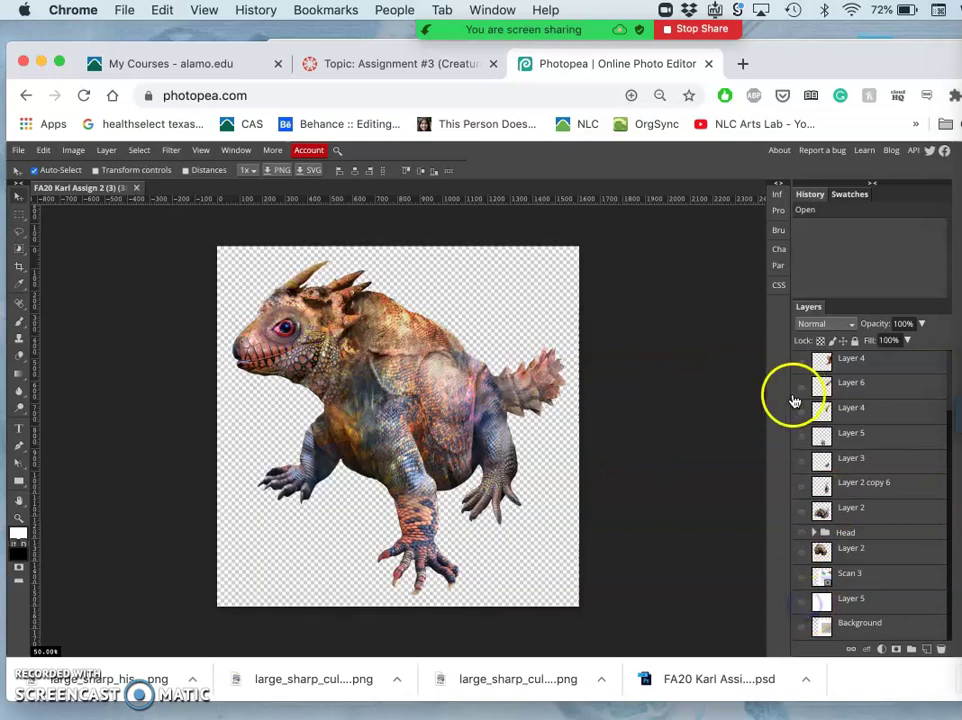
{"action": "left_click", "coordinate": [802, 604]}
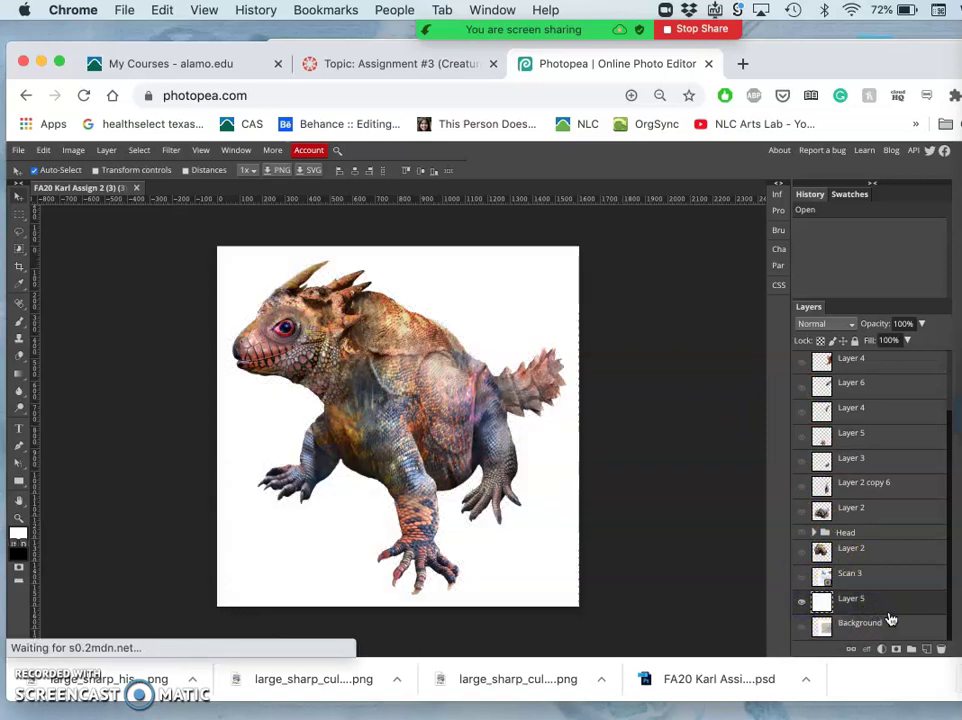
- Duplicate Layer 5, fill the copy with Gray, and duplicate the gray layer
{"action": "key", "text": "super+j"}
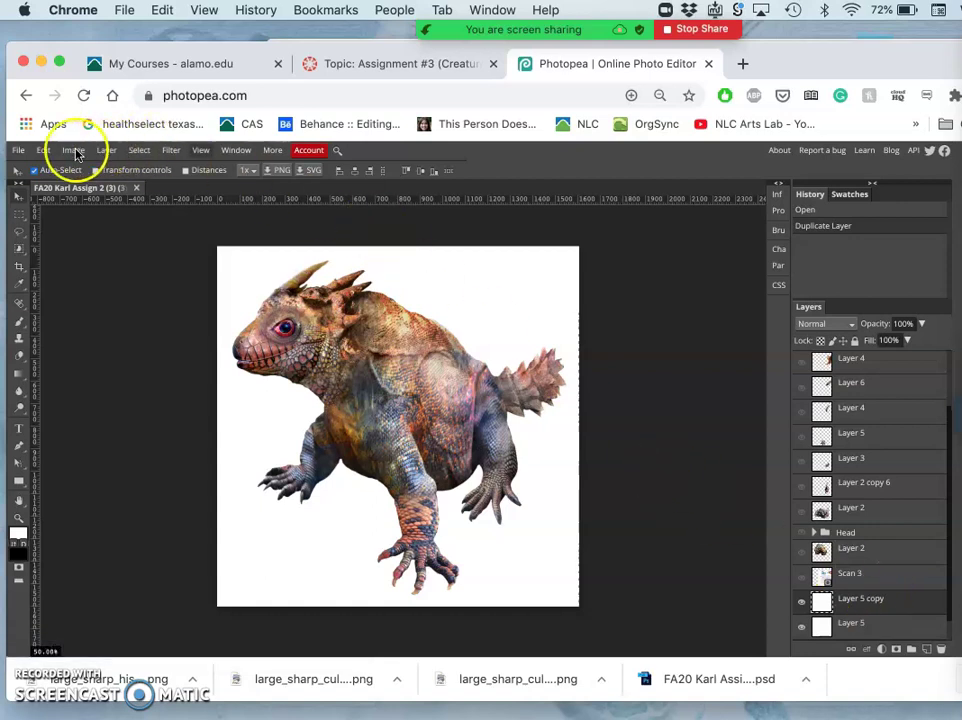
{"action": "left_click", "coordinate": [43, 150]}
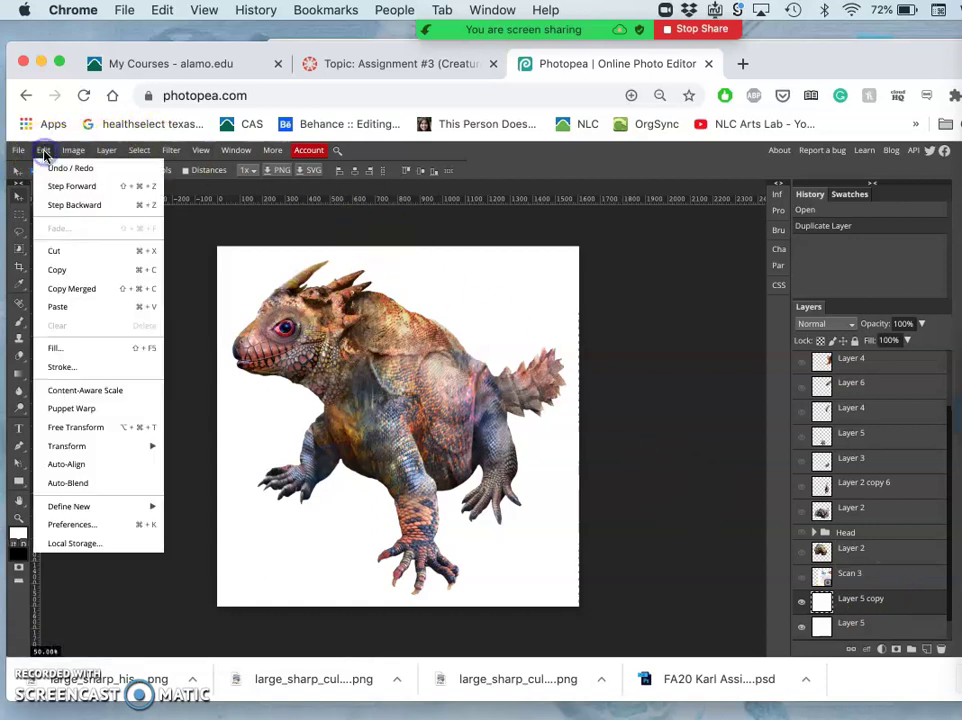
{"action": "left_click", "coordinate": [66, 348]}
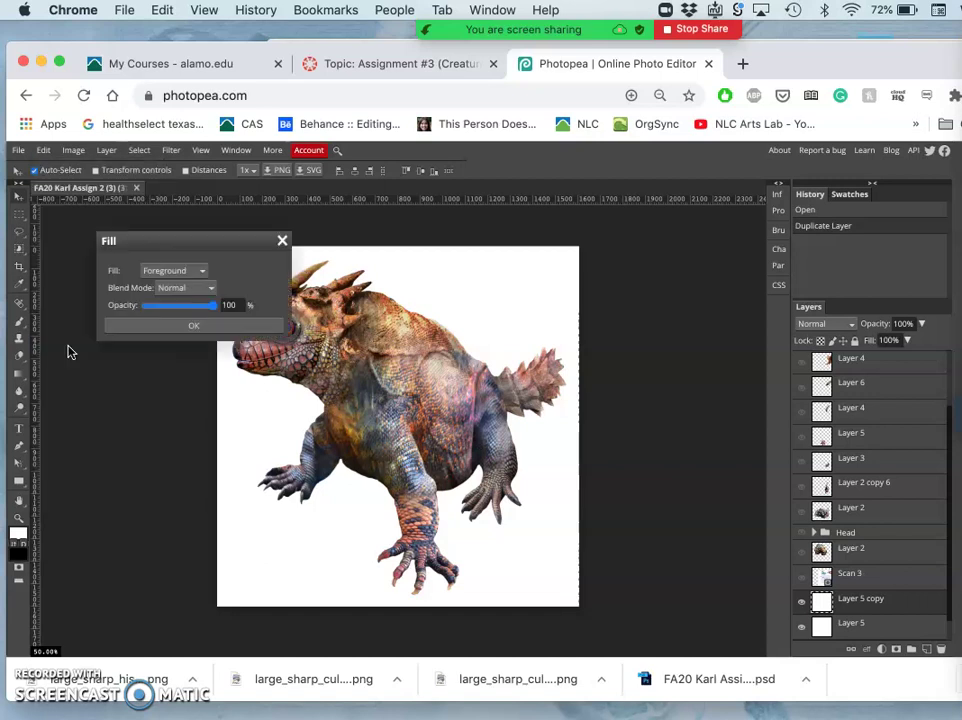
{"action": "left_click", "coordinate": [199, 272]}
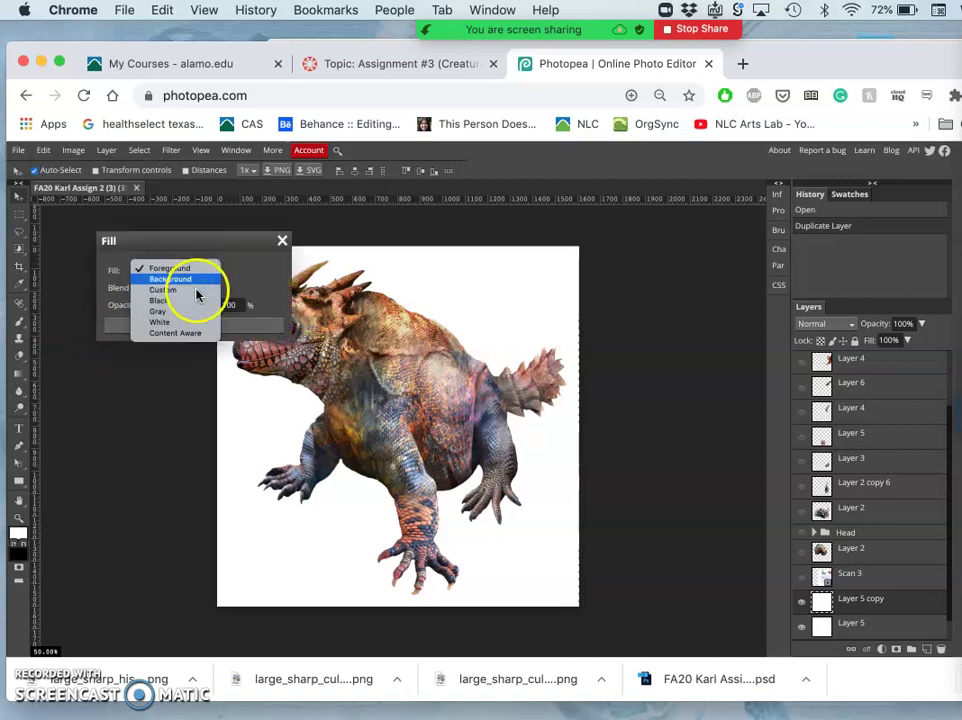
{"action": "left_click", "coordinate": [190, 316]}
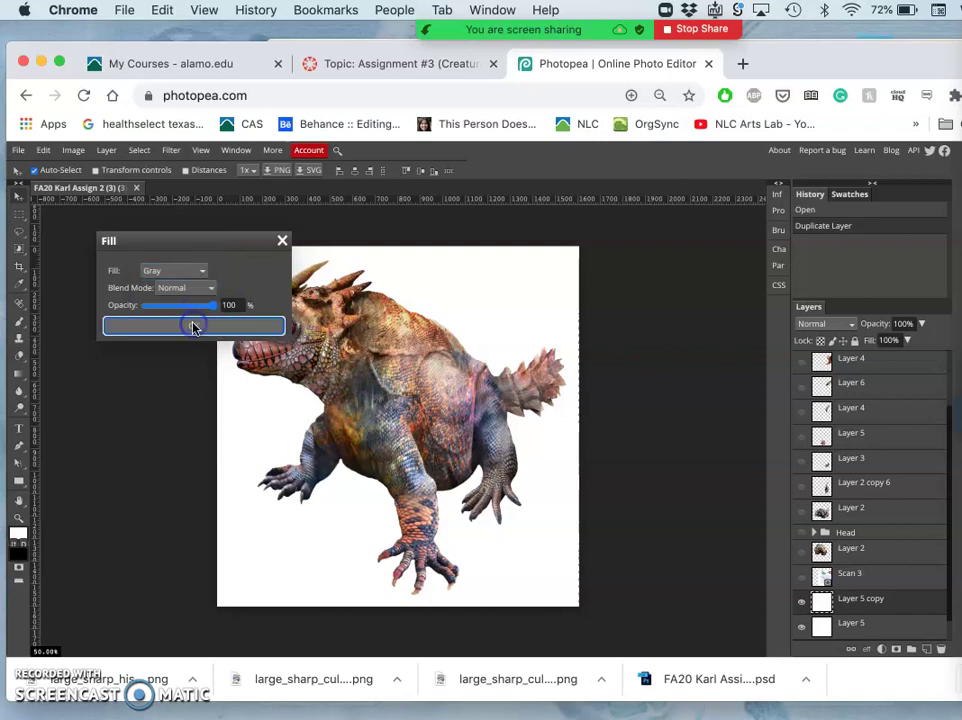
{"action": "left_click", "coordinate": [193, 326]}
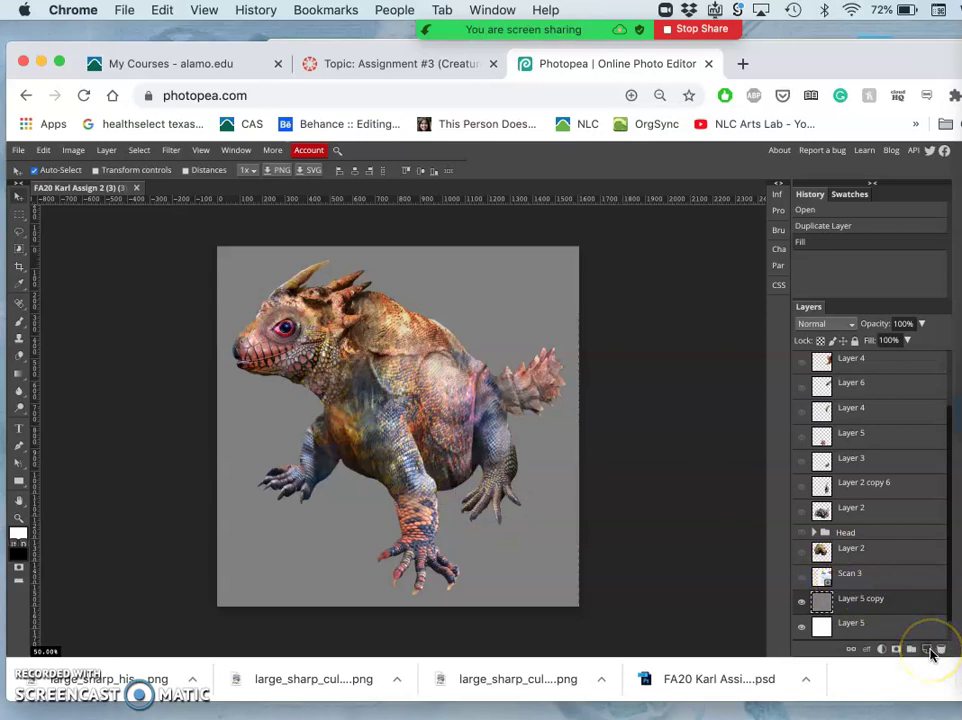
{"action": "left_click_drag", "start_coordinate": [932, 655], "coordinate": [932, 650]}
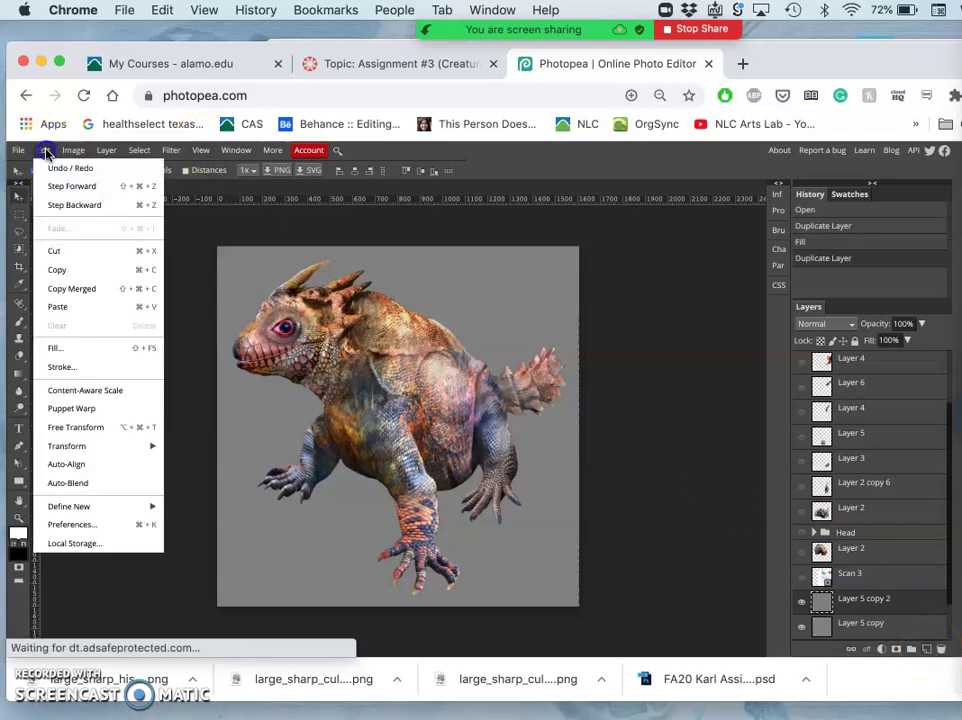
- Fill Layer 5 copy 2 with Black, then hide it and the gray Layer 5 copy
{"action": "left_click", "coordinate": [44, 151]}
{"action": "left_click", "coordinate": [70, 349]}
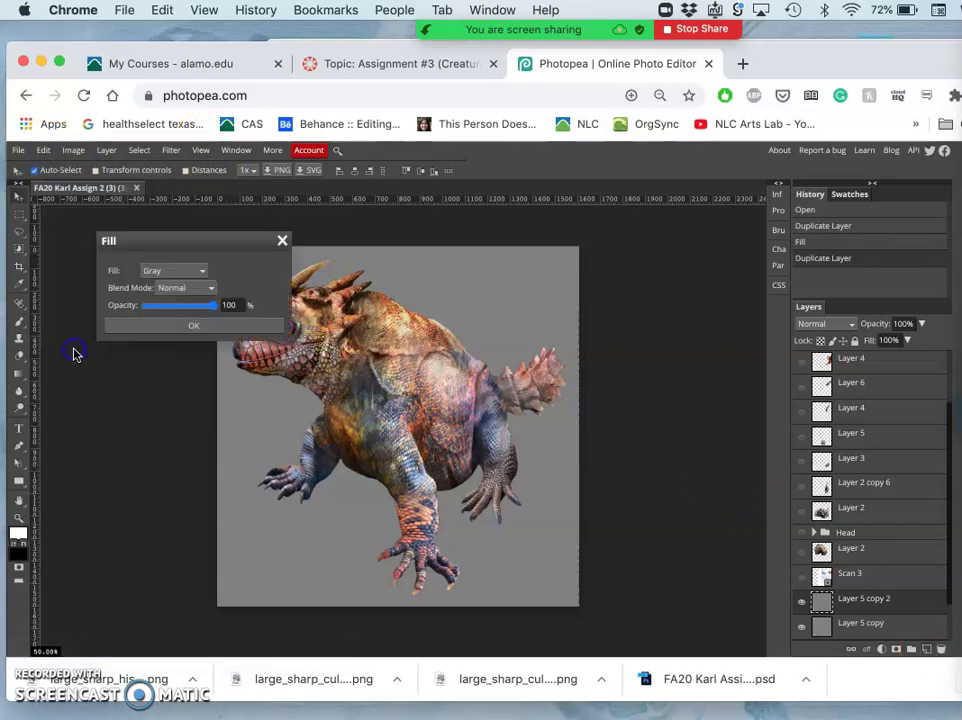
{"action": "left_click", "coordinate": [161, 269]}
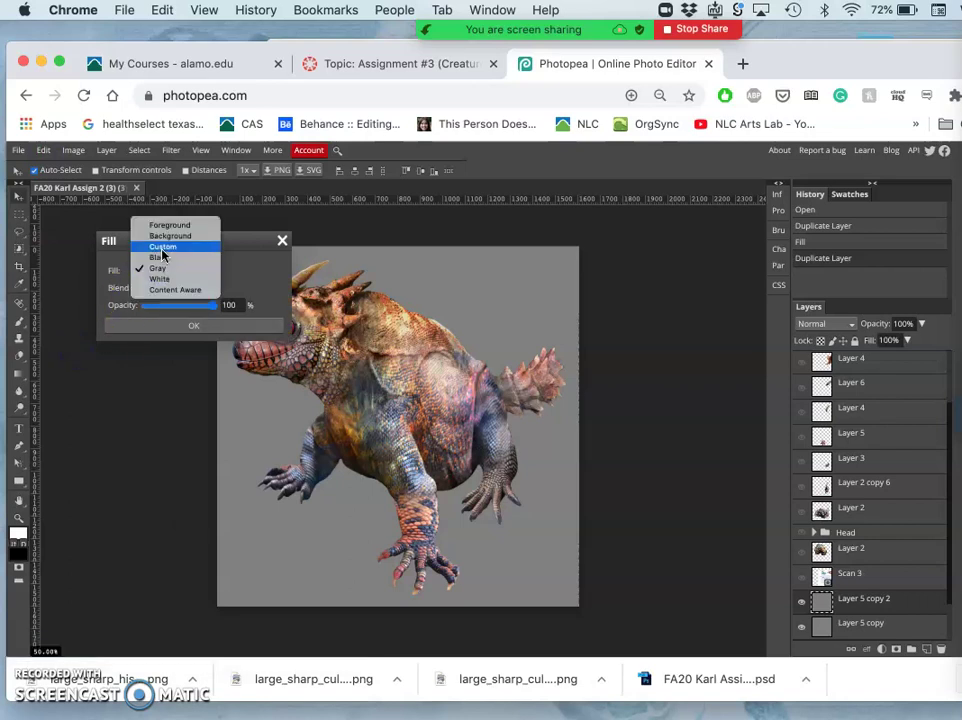
{"action": "left_click", "coordinate": [161, 259]}
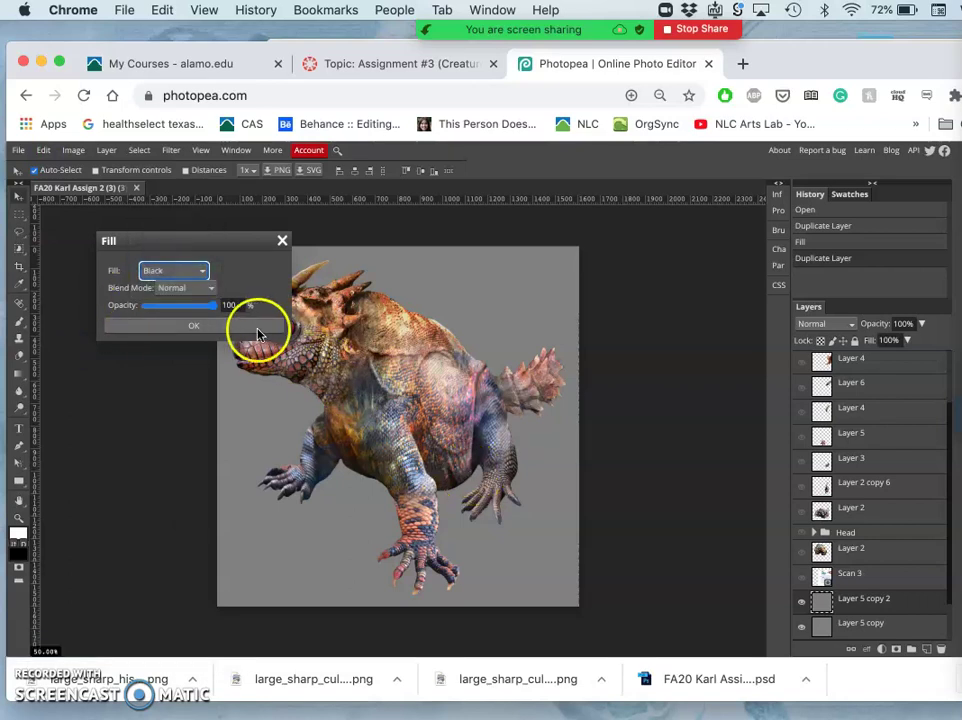
{"action": "left_click", "coordinate": [250, 328]}
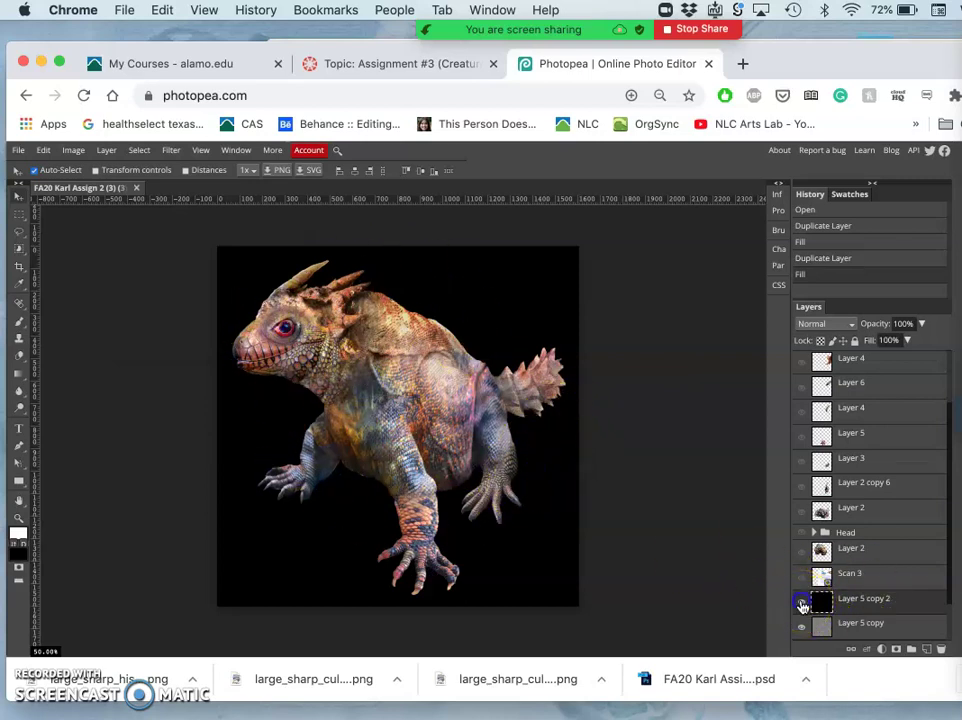
{"action": "left_click", "coordinate": [801, 606]}
{"action": "left_click", "coordinate": [802, 626]}
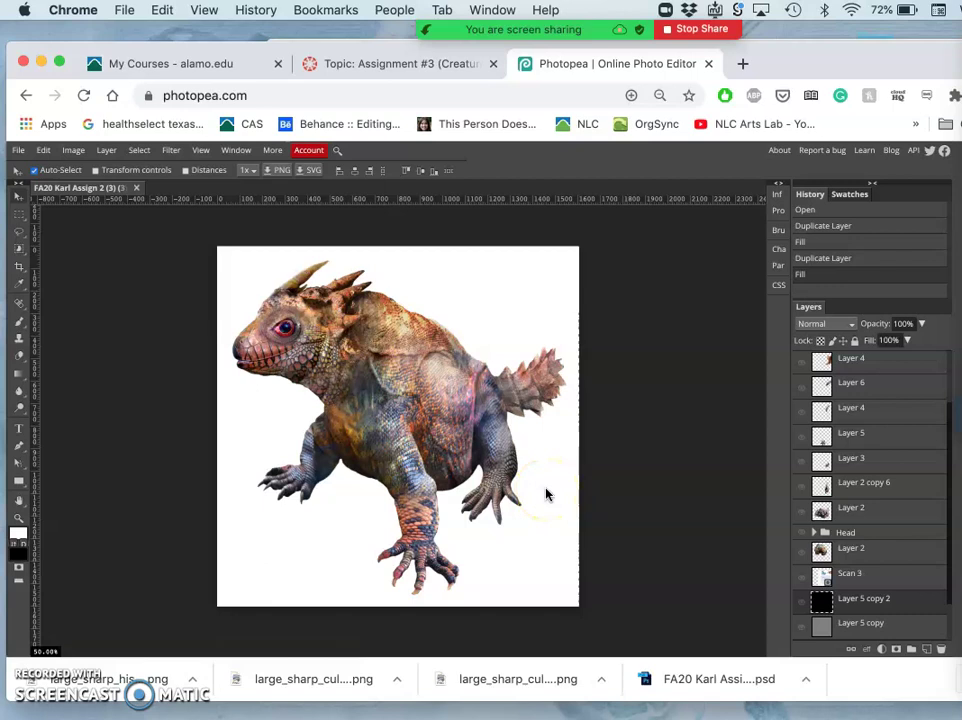
- Hide the white Layer 5 background and save the document as a PSD
{"action": "scroll", "coordinate": [797, 592], "scroll_direction": "down", "scroll_amount": 2}
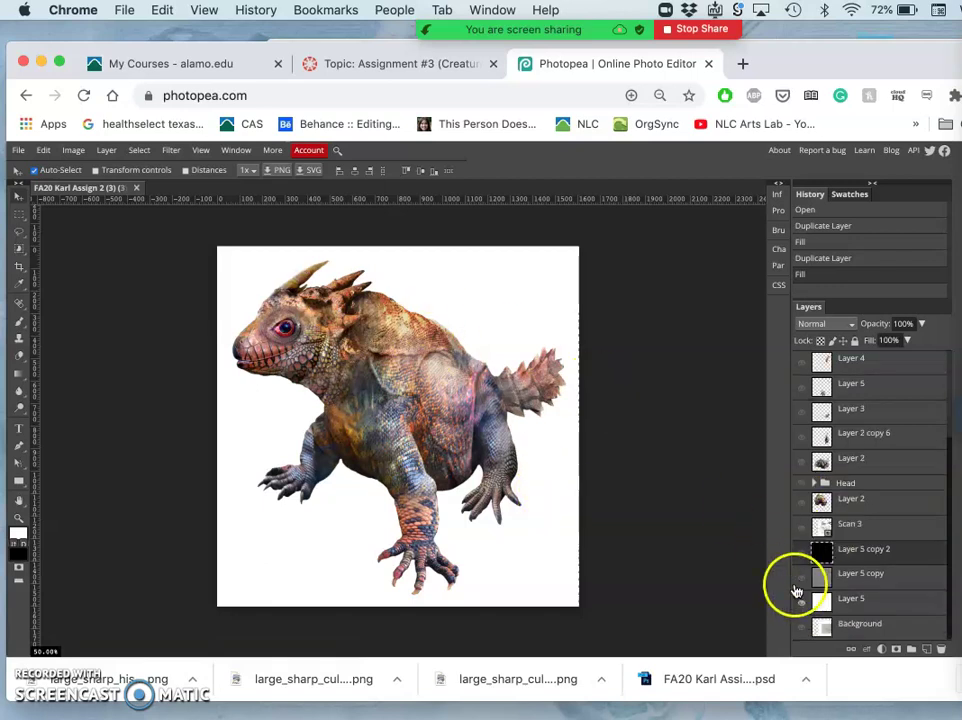
{"action": "left_click", "coordinate": [803, 601]}
{"action": "scroll", "coordinate": [835, 455], "scroll_direction": "up", "scroll_amount": 5}
{"action": "left_click", "coordinate": [19, 150]}
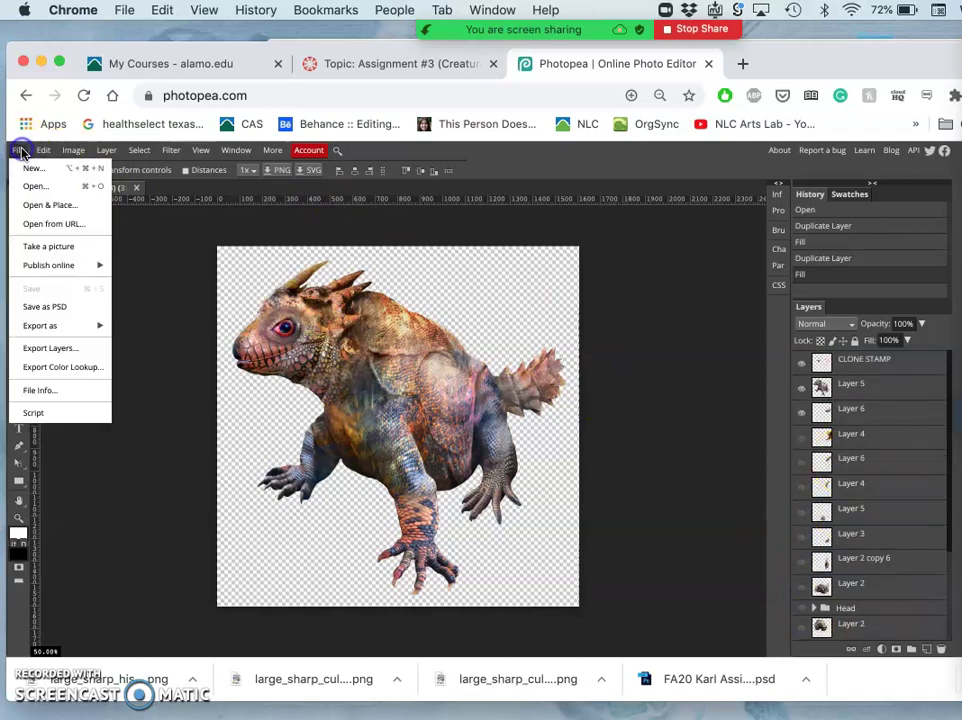
{"action": "left_click", "coordinate": [53, 307]}
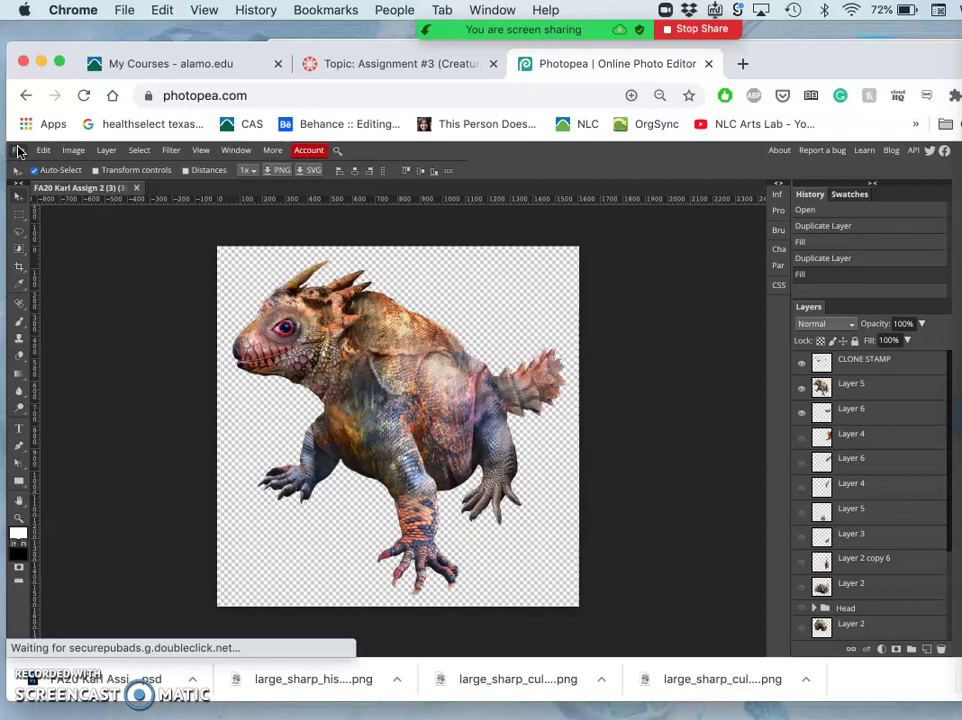
- Export the transparent creature as a PNG, checking head, body and feet in the preview, then close it
{"action": "left_click", "coordinate": [18, 150]}
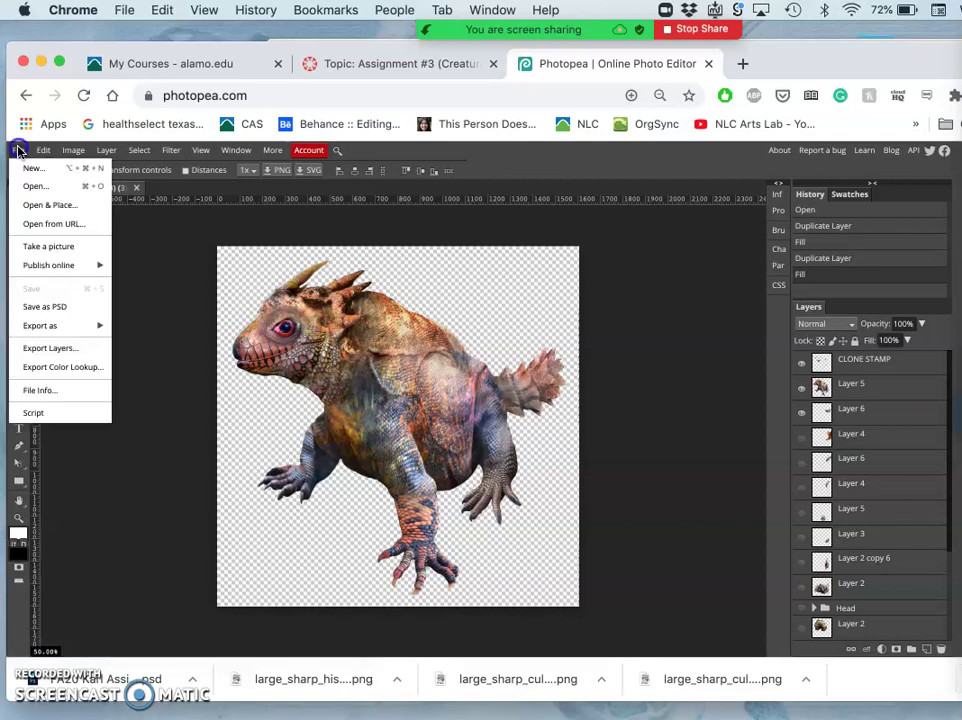
{"action": "mouse_move", "coordinate": [46, 330]}
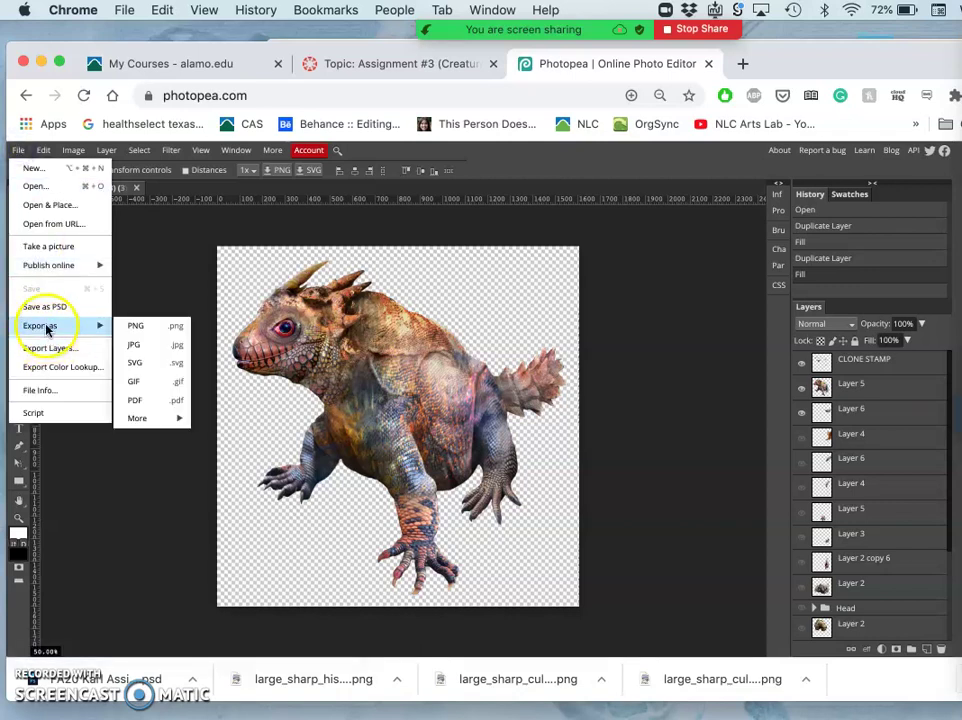
{"action": "left_click", "coordinate": [136, 326]}
{"action": "left_click_drag", "start_coordinate": [137, 326], "coordinate": [285, 350]}
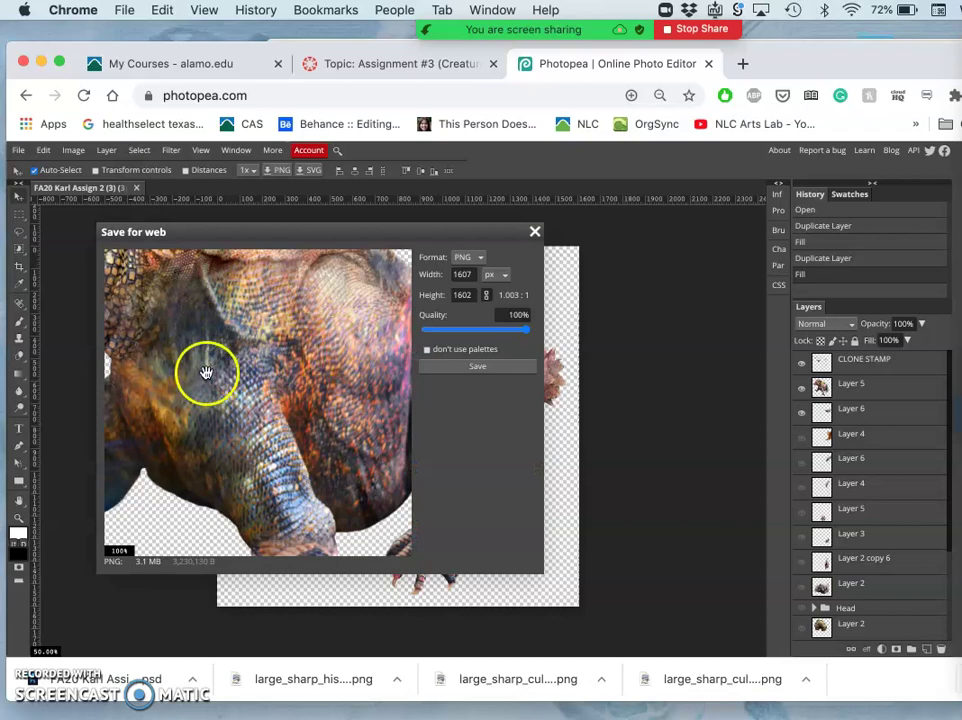
{"action": "left_click_drag", "start_coordinate": [199, 370], "coordinate": [326, 468]}
{"action": "left_click_drag", "start_coordinate": [237, 365], "coordinate": [190, 405]}
{"action": "left_click_drag", "start_coordinate": [273, 423], "coordinate": [210, 373]}
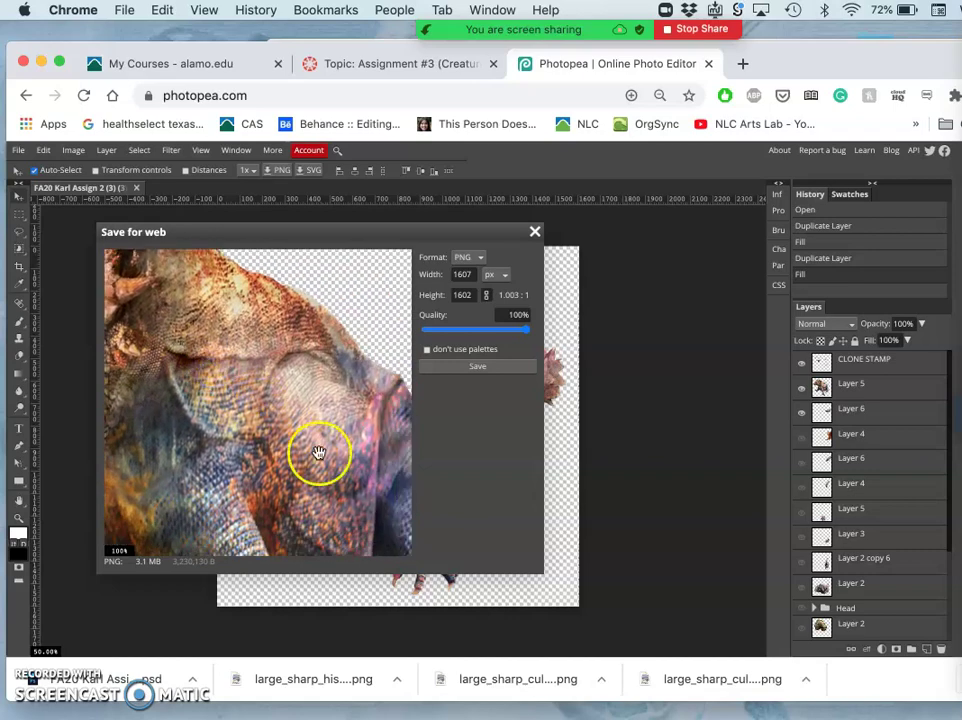
{"action": "left_click_drag", "start_coordinate": [319, 453], "coordinate": [228, 286]}
{"action": "left_click_drag", "start_coordinate": [232, 369], "coordinate": [223, 313]}
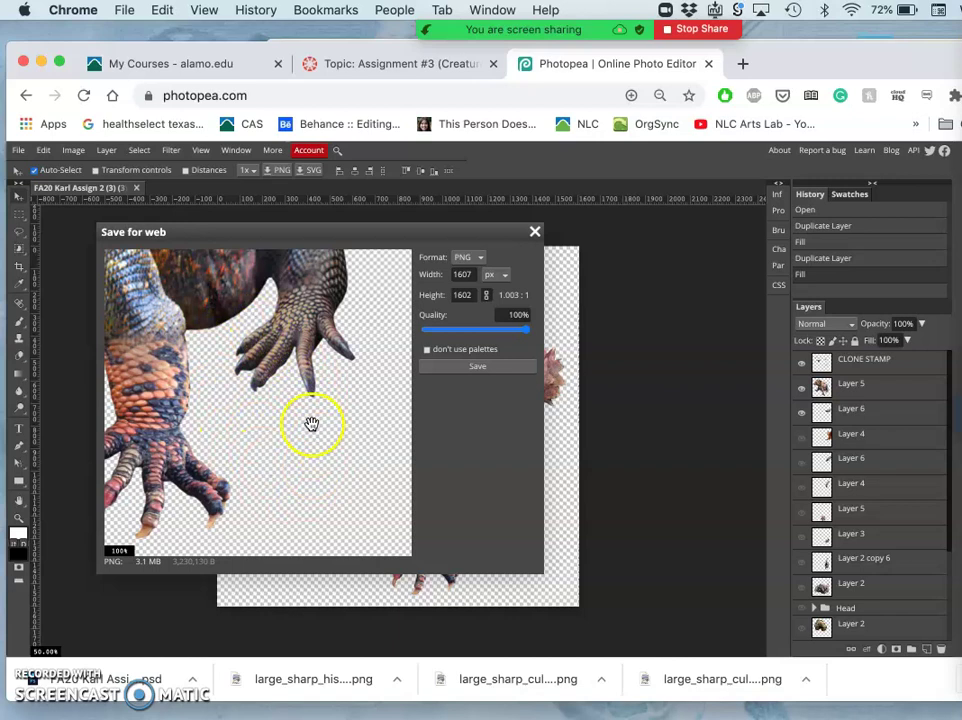
{"action": "left_click", "coordinate": [479, 368]}
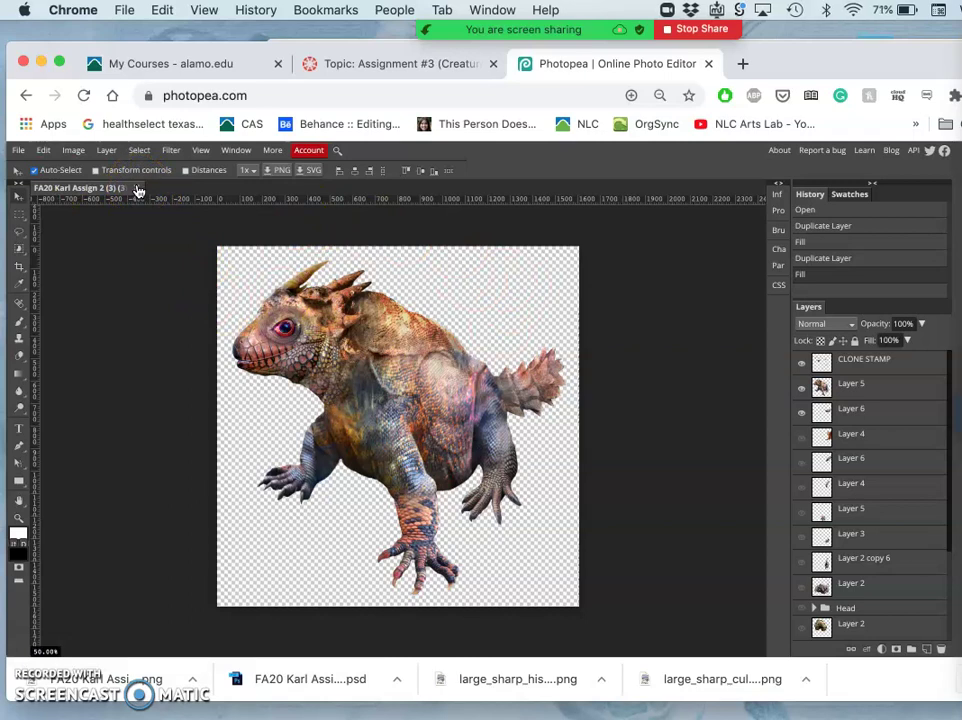
{"action": "left_click", "coordinate": [138, 190]}
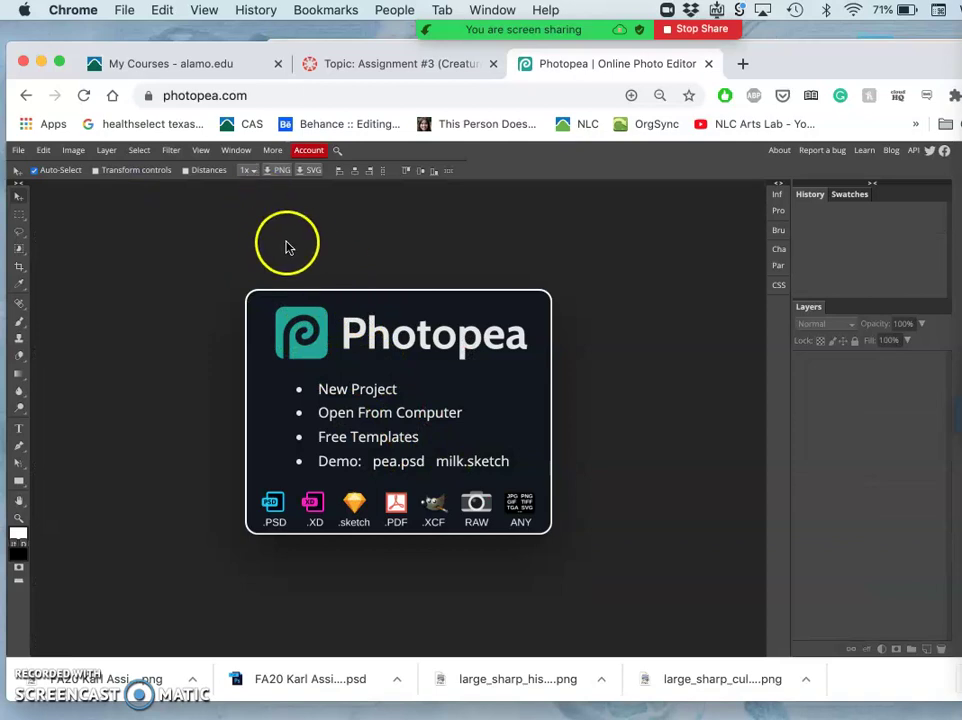
- Open the Assignment #3 imgur link in a new tab, then go back to Photopea
{"action": "left_click", "coordinate": [376, 63]}
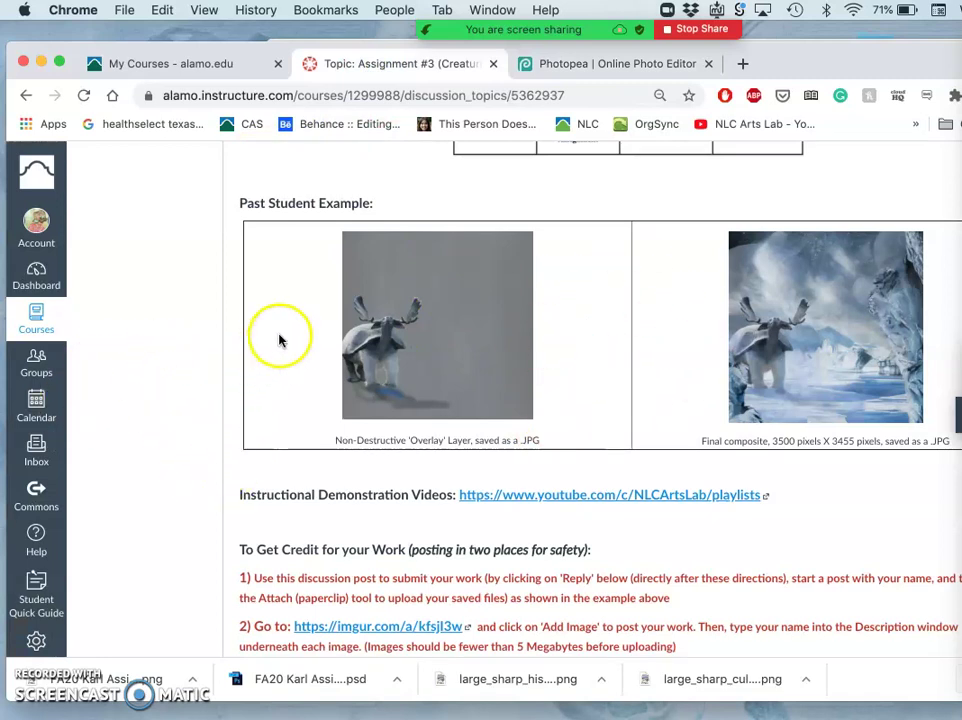
{"action": "right_click", "coordinate": [352, 630]}
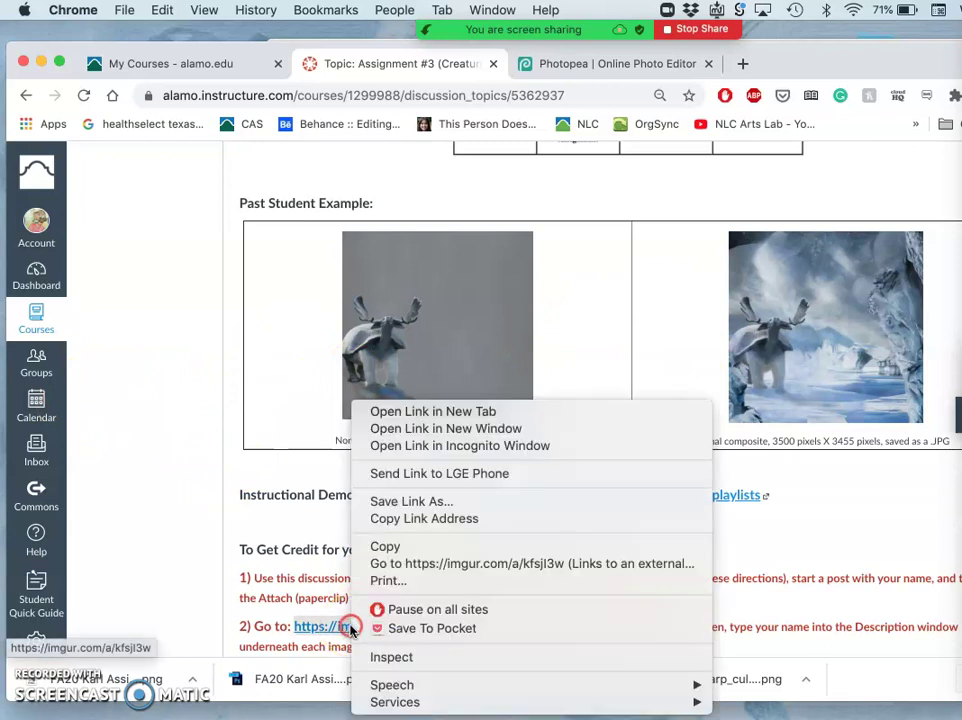
{"action": "left_click", "coordinate": [432, 408]}
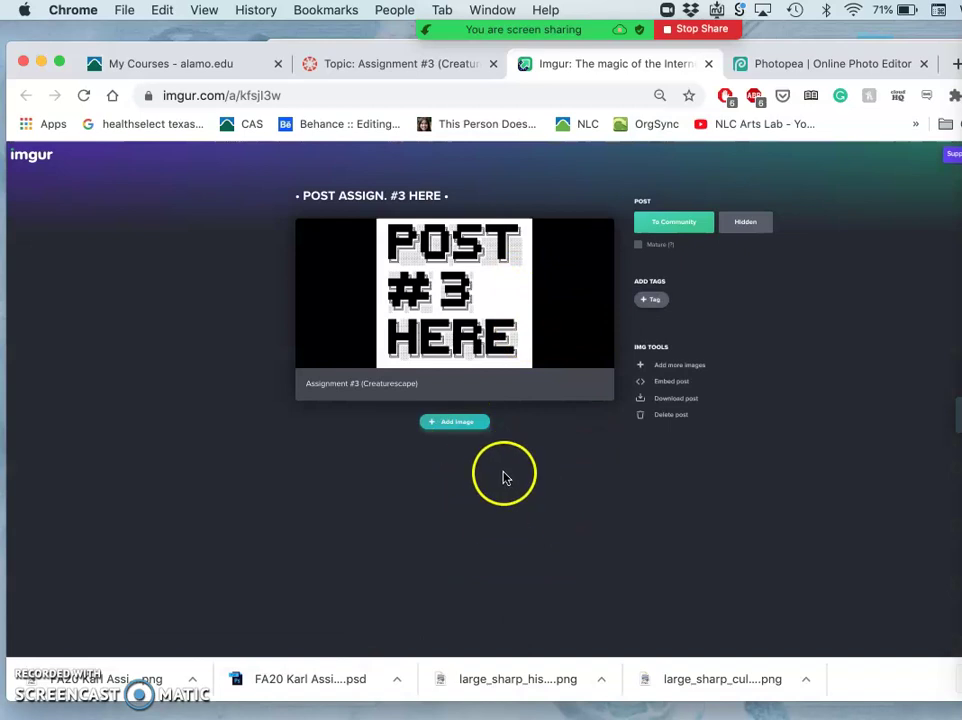
{"action": "left_click", "coordinate": [430, 70]}
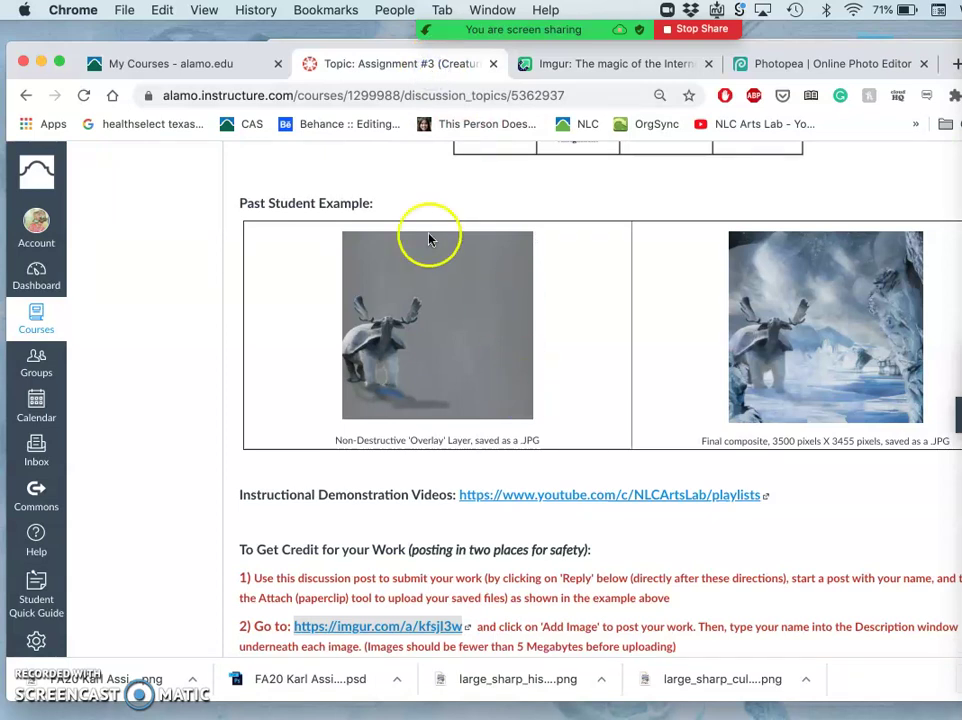
{"action": "left_click", "coordinate": [799, 62]}
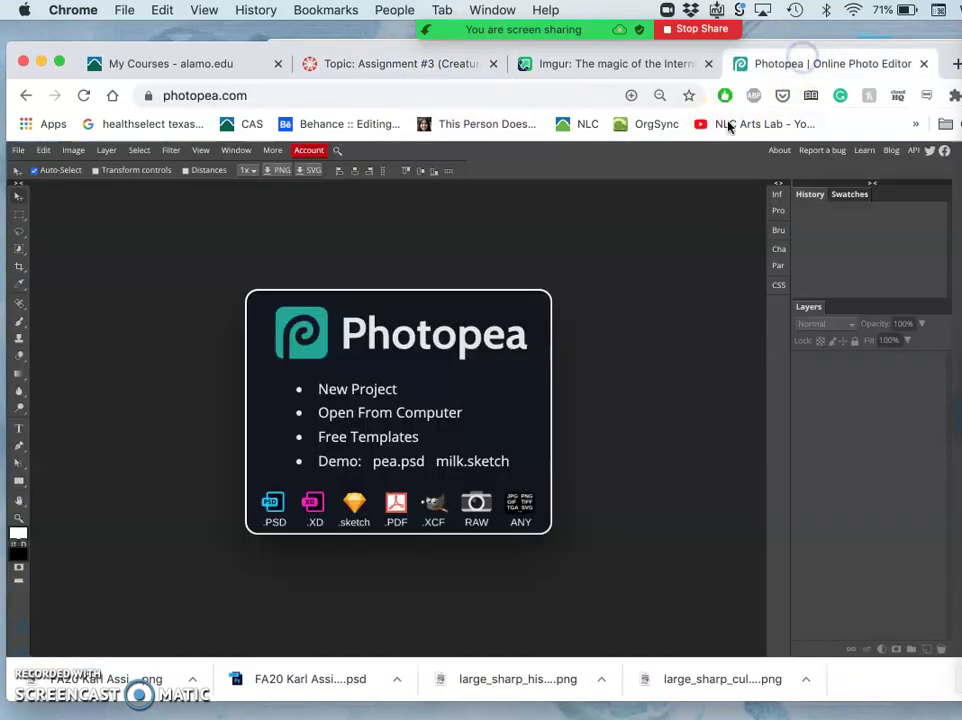
- Open the FA20 Karl Assign 1 Composite PSD from the FA20 Digital Art > Assignment 1 folder
{"action": "left_click", "coordinate": [394, 414]}
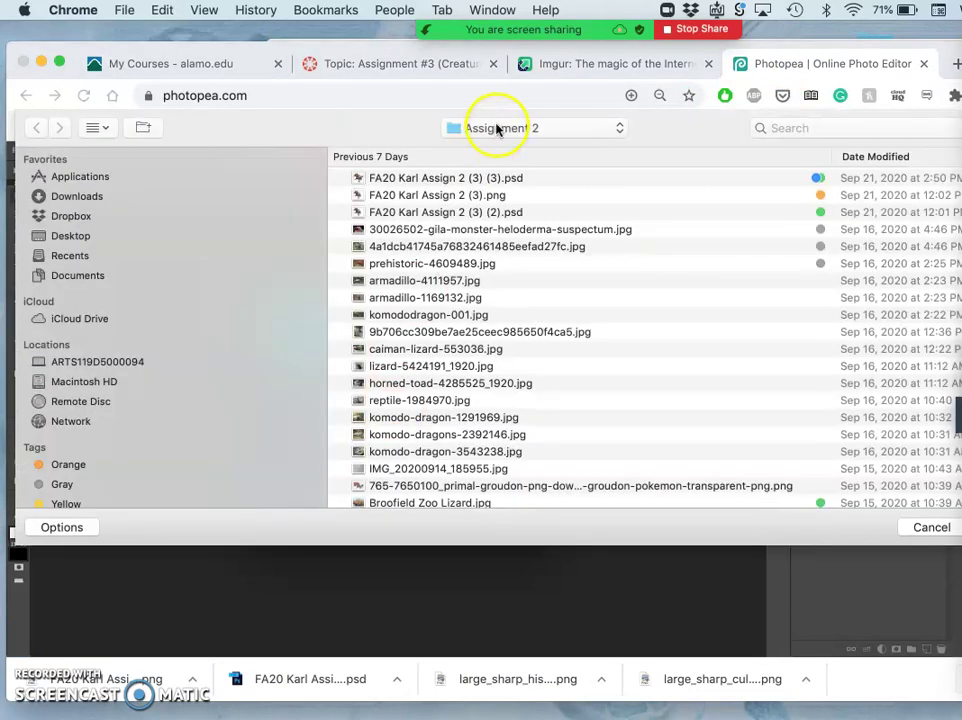
{"action": "left_click", "coordinate": [496, 130]}
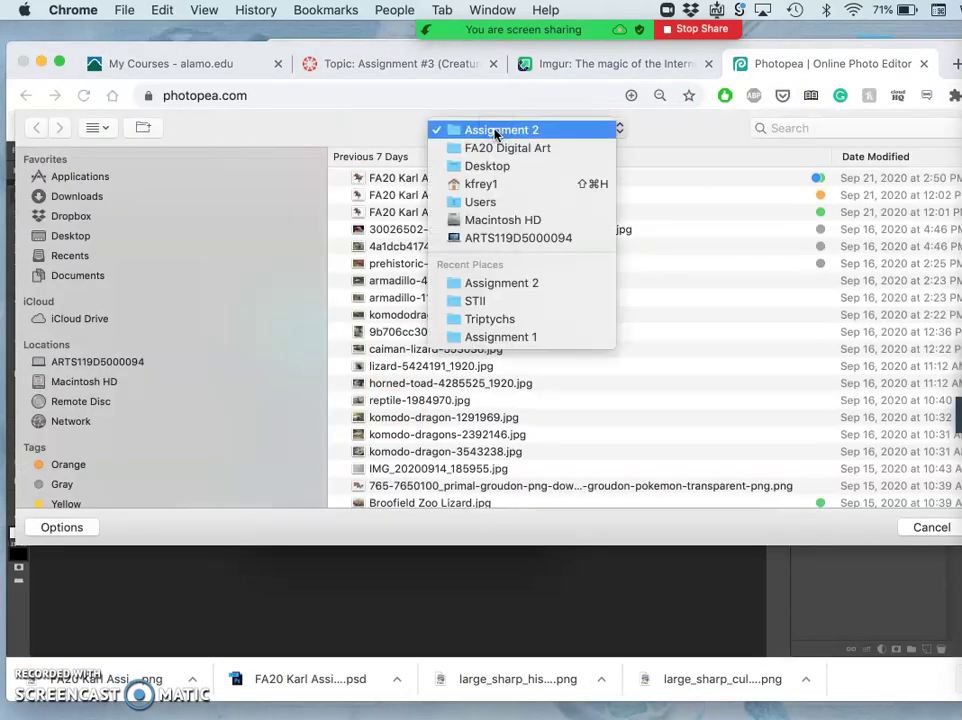
{"action": "left_click", "coordinate": [488, 146]}
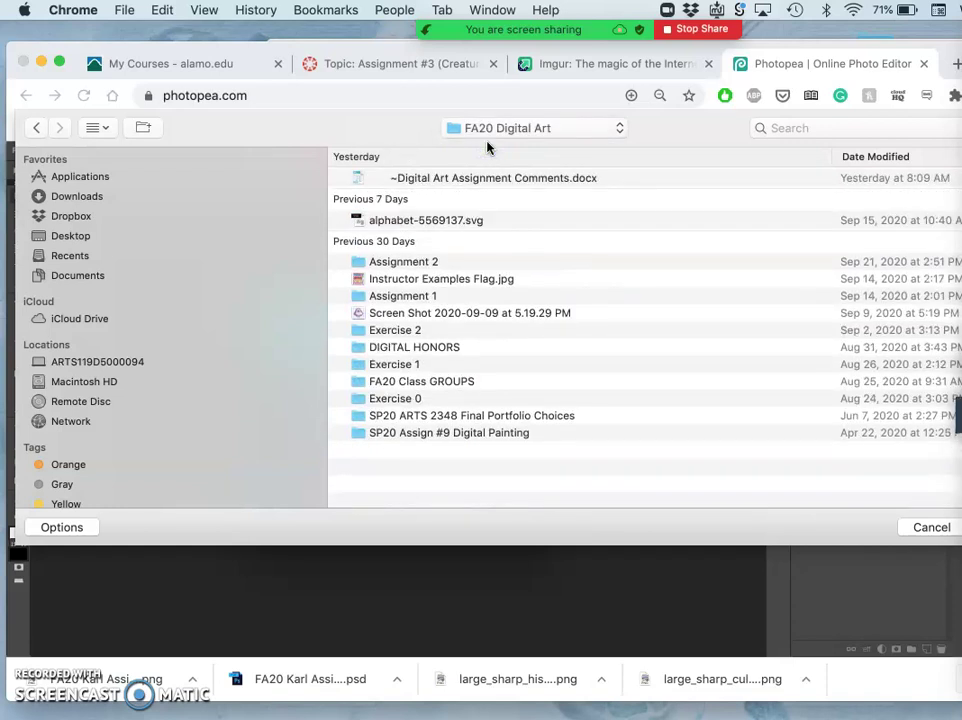
{"action": "double_click", "coordinate": [403, 296]}
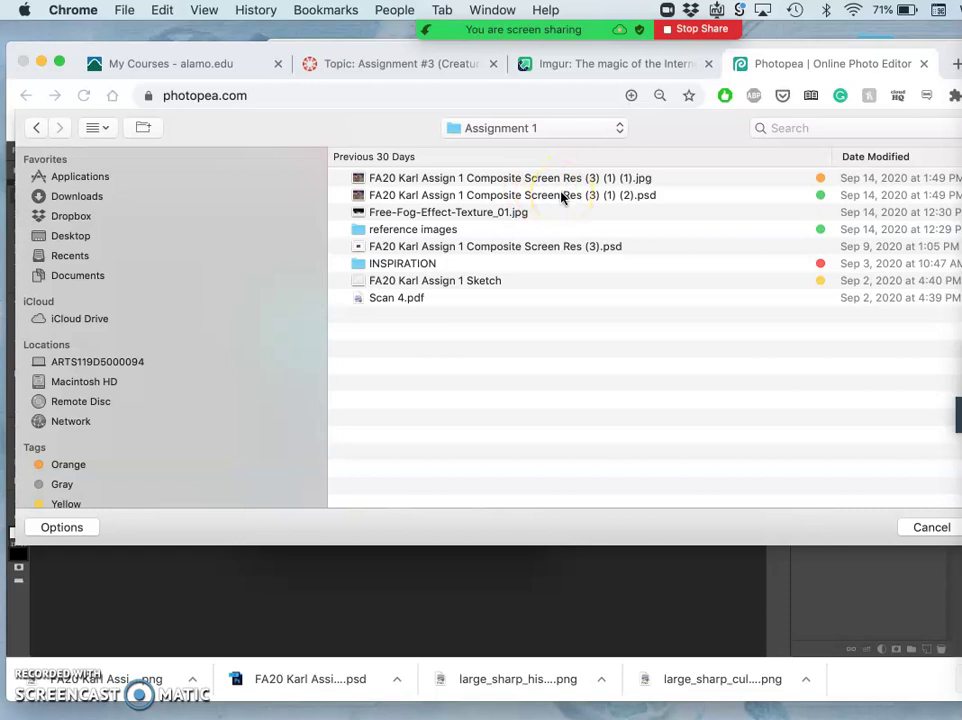
{"action": "double_click", "coordinate": [561, 196]}
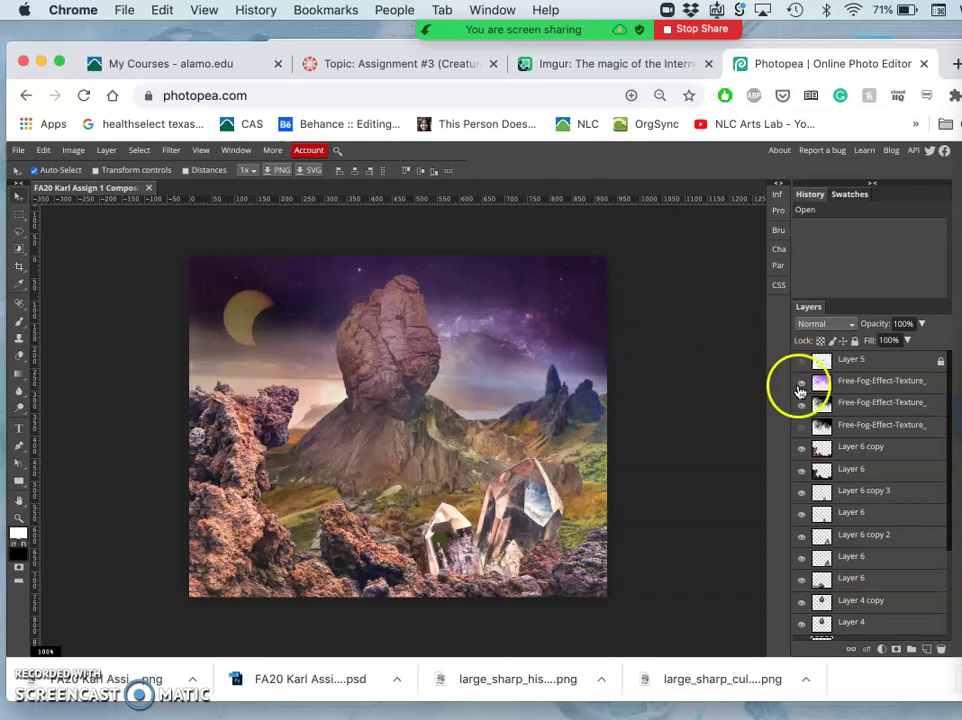
- Toggle the first fog texture and the Layer 6 foreground rock layers to compare them
{"action": "left_click", "coordinate": [802, 382]}
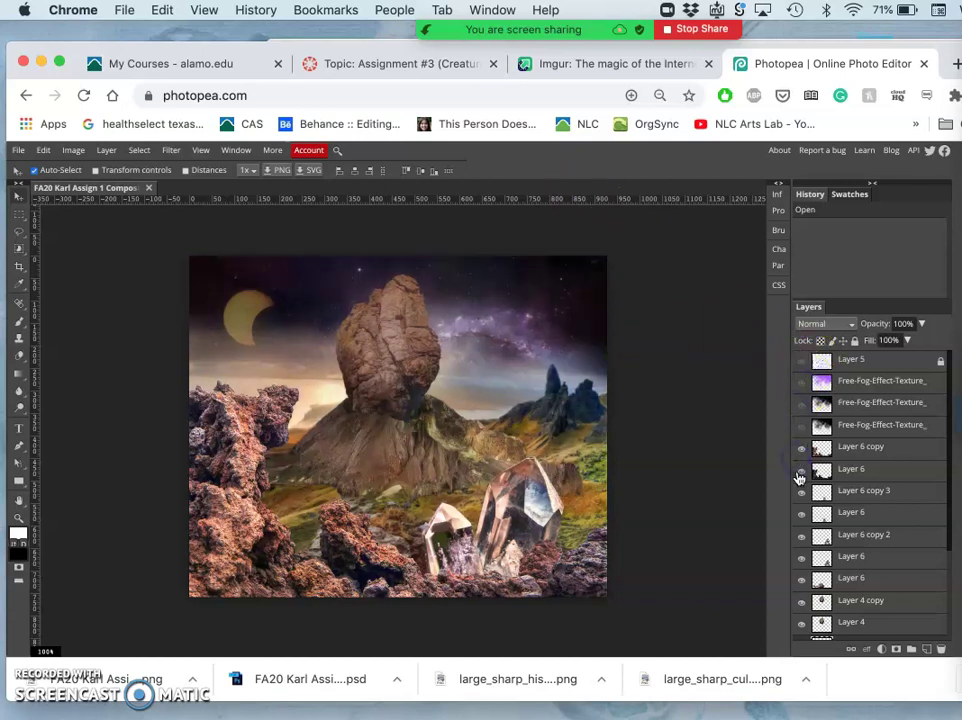
{"action": "left_click", "coordinate": [799, 451]}
{"action": "left_click", "coordinate": [801, 468]}
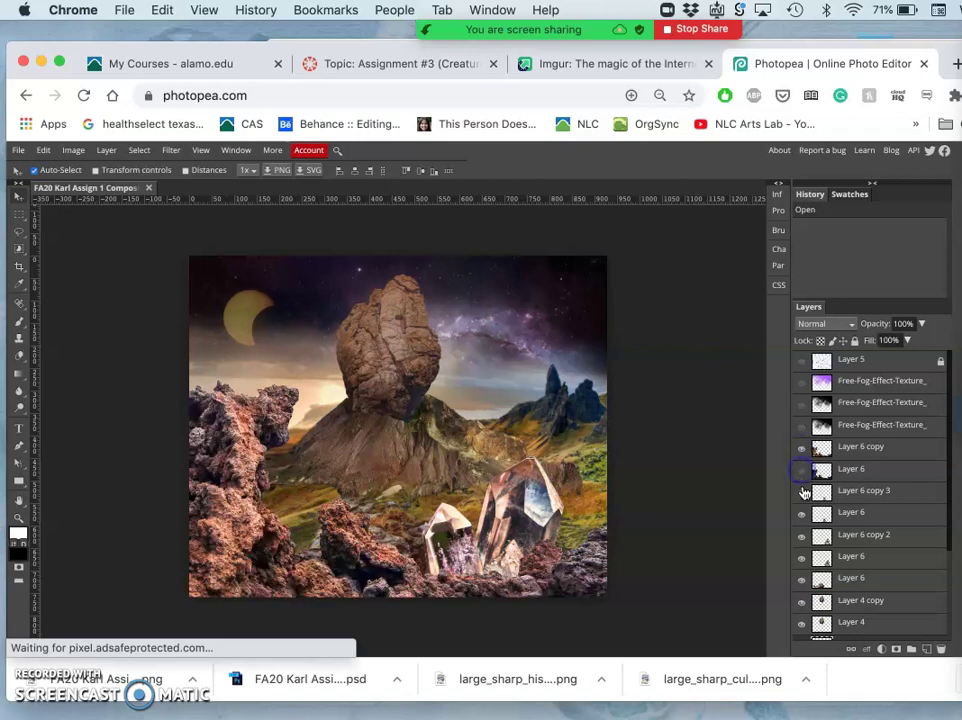
{"action": "left_click", "coordinate": [805, 494]}
{"action": "left_click", "coordinate": [801, 447]}
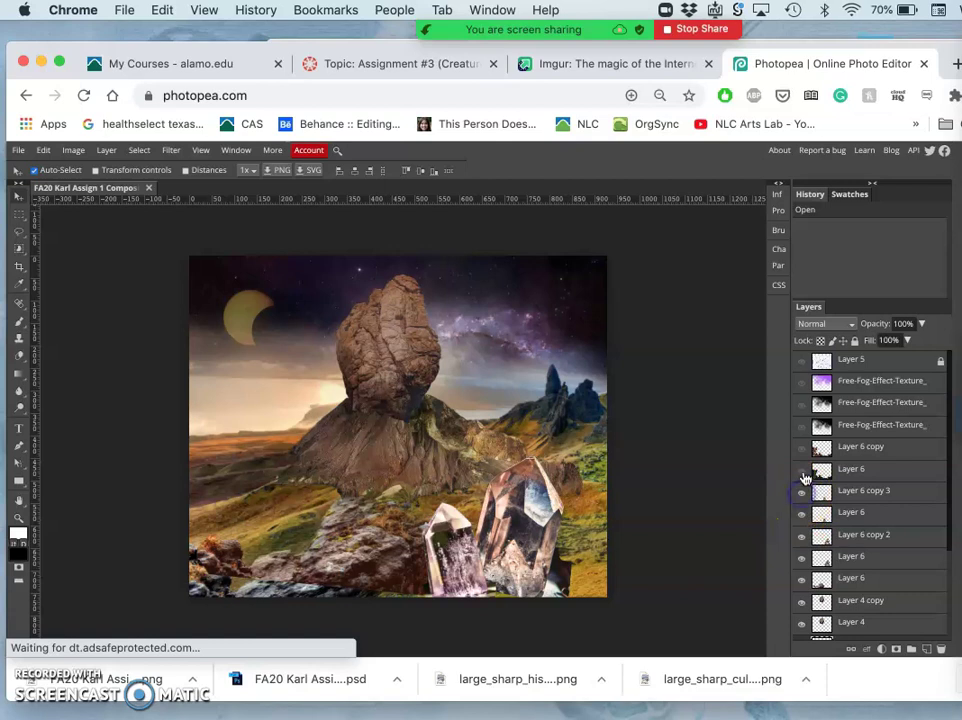
{"action": "left_click", "coordinate": [803, 470]}
{"action": "left_click", "coordinate": [801, 449]}
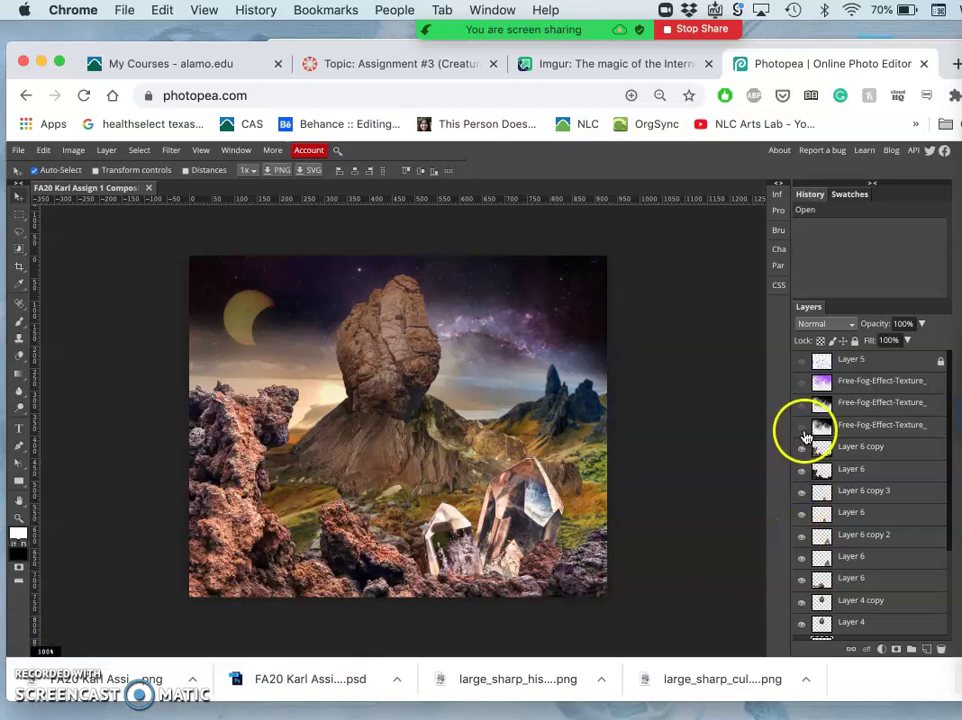
- Turn the first and second fog textures on, preview Layer 5, and keep the third fog hidden
{"action": "left_click", "coordinate": [803, 426]}
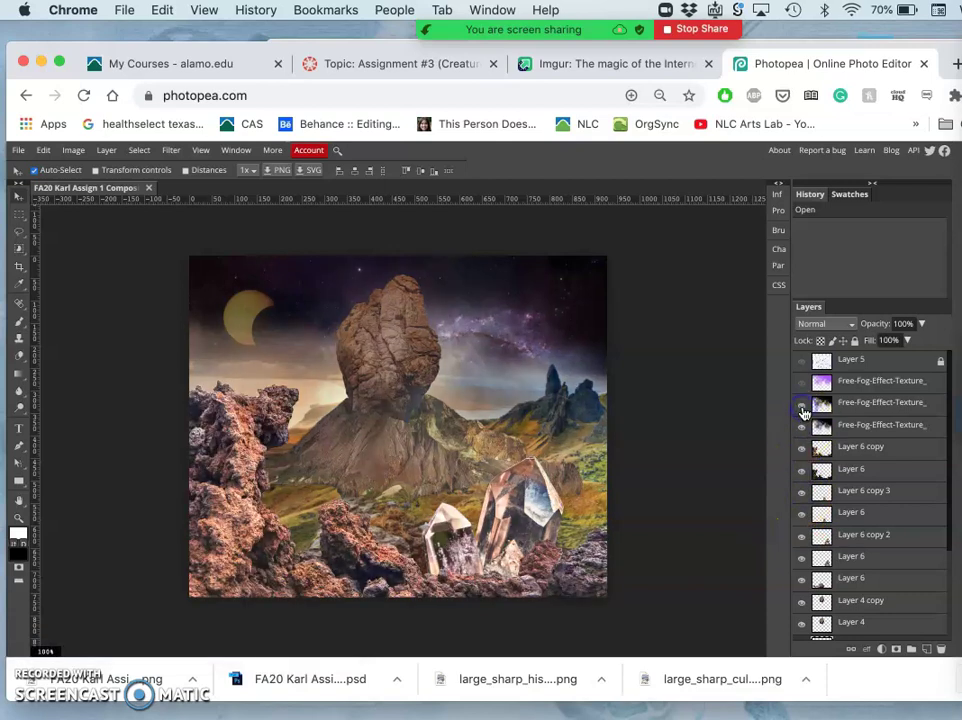
{"action": "left_click", "coordinate": [800, 389]}
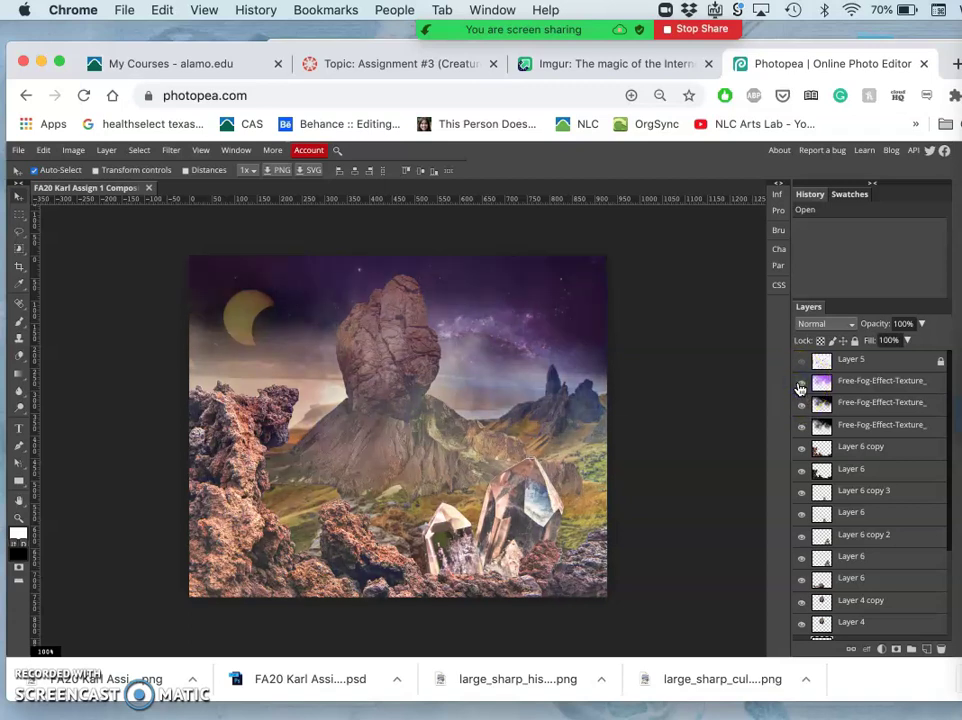
{"action": "left_click", "coordinate": [801, 364]}
{"action": "left_click", "coordinate": [801, 364]}
{"action": "left_click", "coordinate": [803, 404]}
{"action": "left_click", "coordinate": [803, 427]}
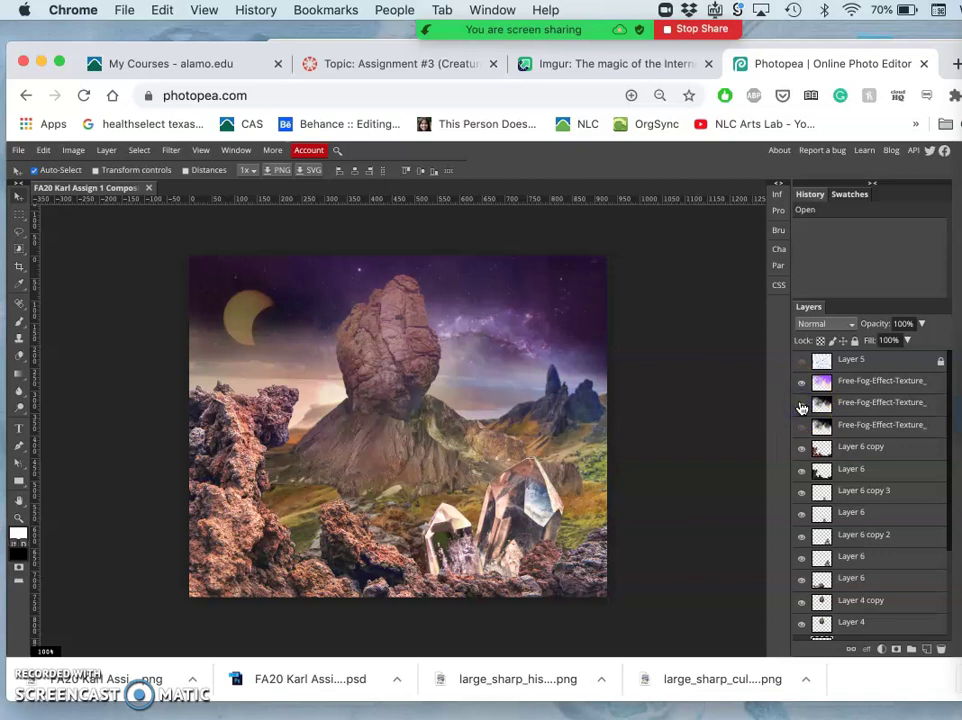
- Unlock and delete Layer 5, then delete the hidden third fog texture layer
{"action": "left_click", "coordinate": [873, 383]}
{"action": "left_click", "coordinate": [877, 365]}
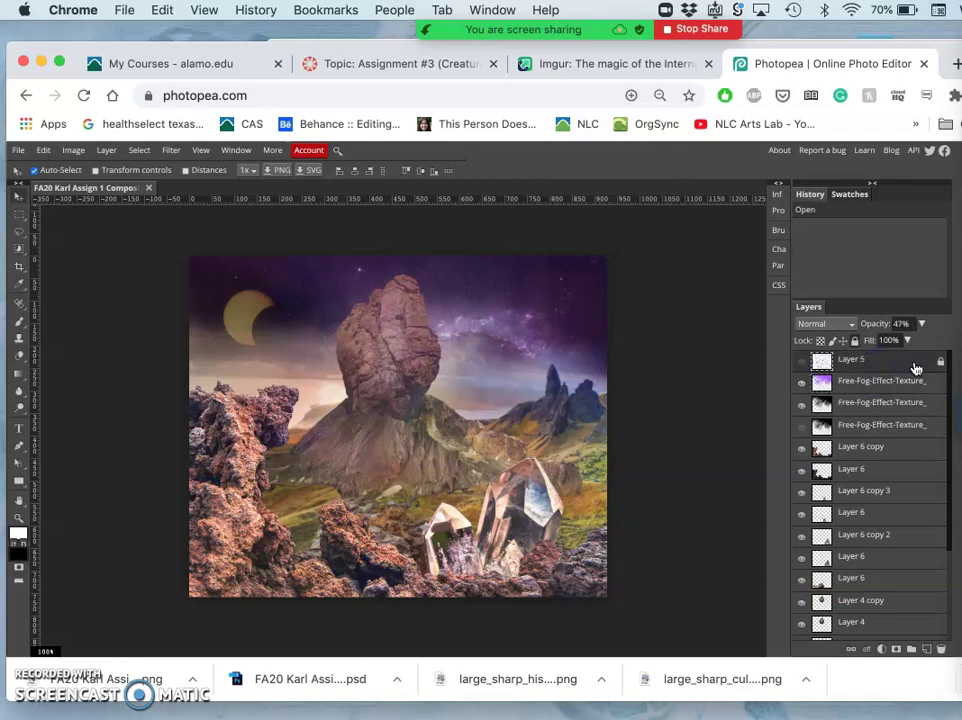
{"action": "left_click", "coordinate": [855, 341]}
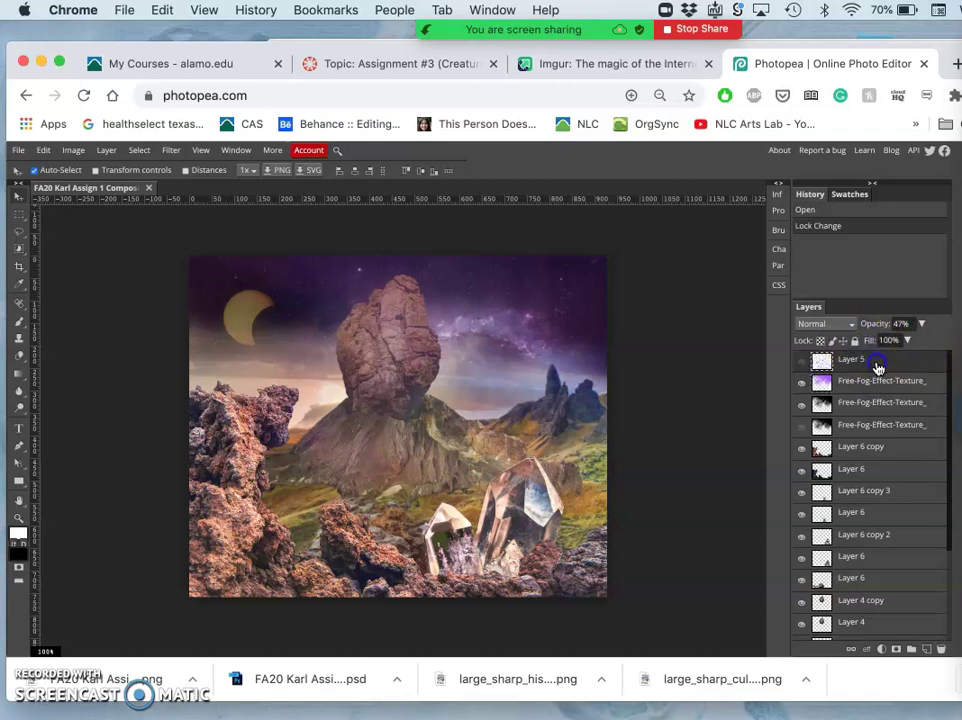
{"action": "key", "text": "Delete"}
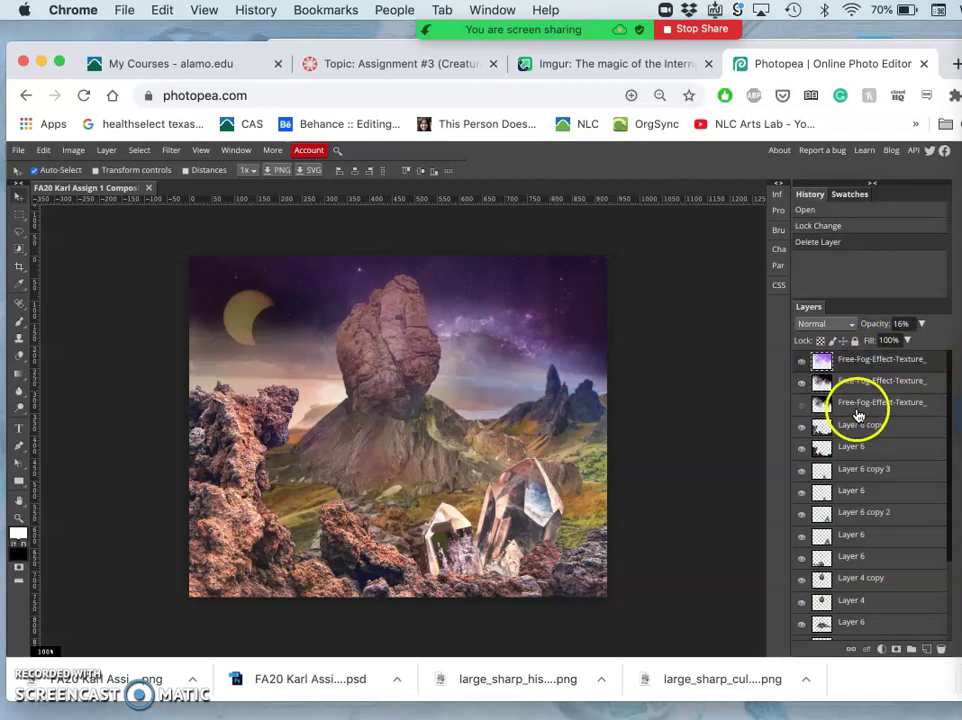
{"action": "left_click", "coordinate": [857, 415]}
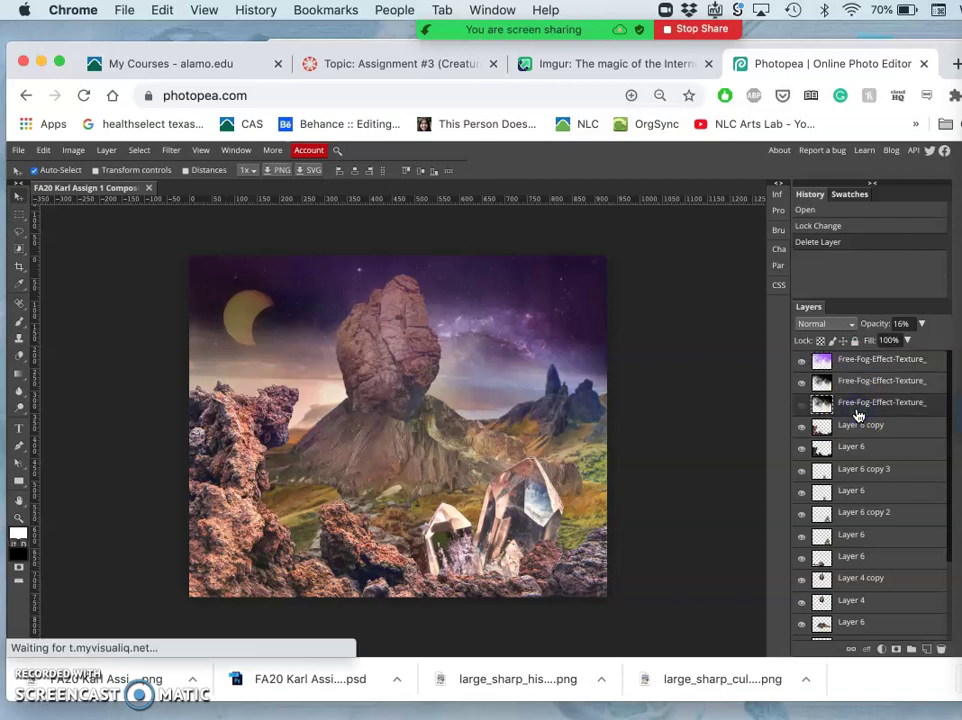
{"action": "key", "text": "Delete"}
- Delete the Sketch layer
{"action": "scroll", "coordinate": [855, 415], "scroll_direction": "down", "scroll_amount": 3}
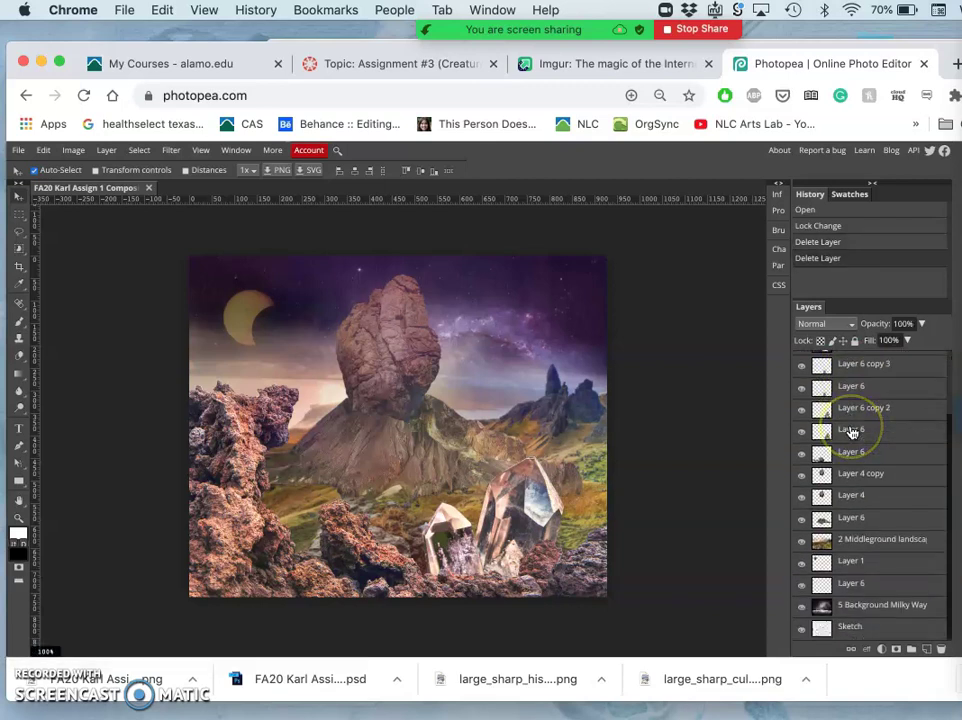
{"action": "double_click", "coordinate": [849, 628]}
{"action": "key", "text": "Delete"}
- Check the bottom Layer 6 by toggling its visibility, then delete it
{"action": "left_click", "coordinate": [806, 615]}
{"action": "left_click", "coordinate": [802, 612]}
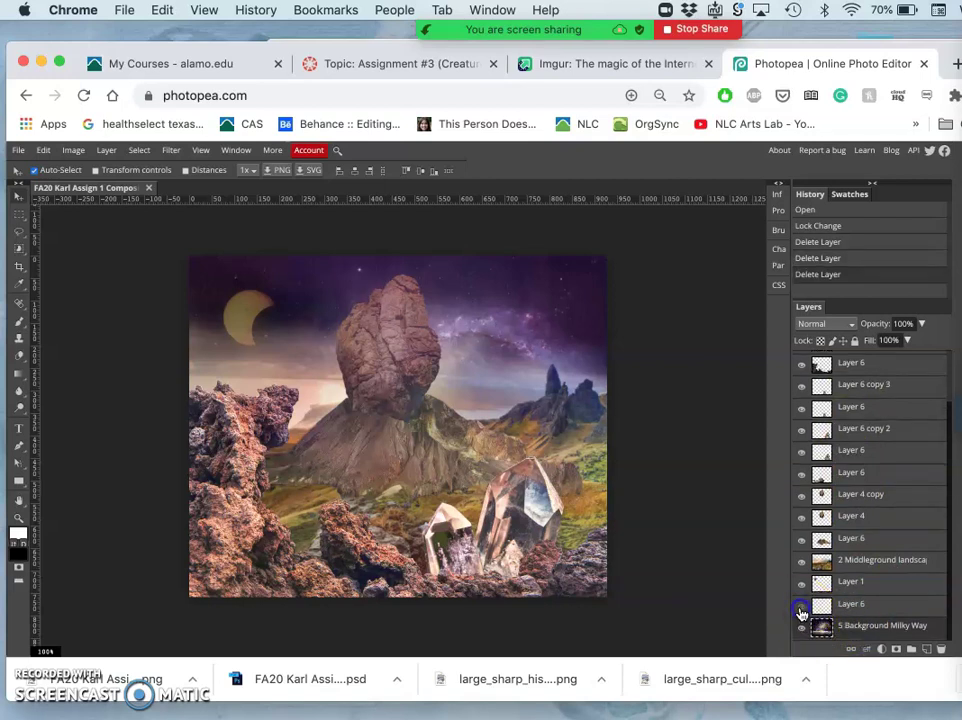
{"action": "left_click", "coordinate": [801, 612]}
{"action": "left_click", "coordinate": [797, 607]}
{"action": "left_click", "coordinate": [860, 607]}
{"action": "left_click", "coordinate": [886, 609]}
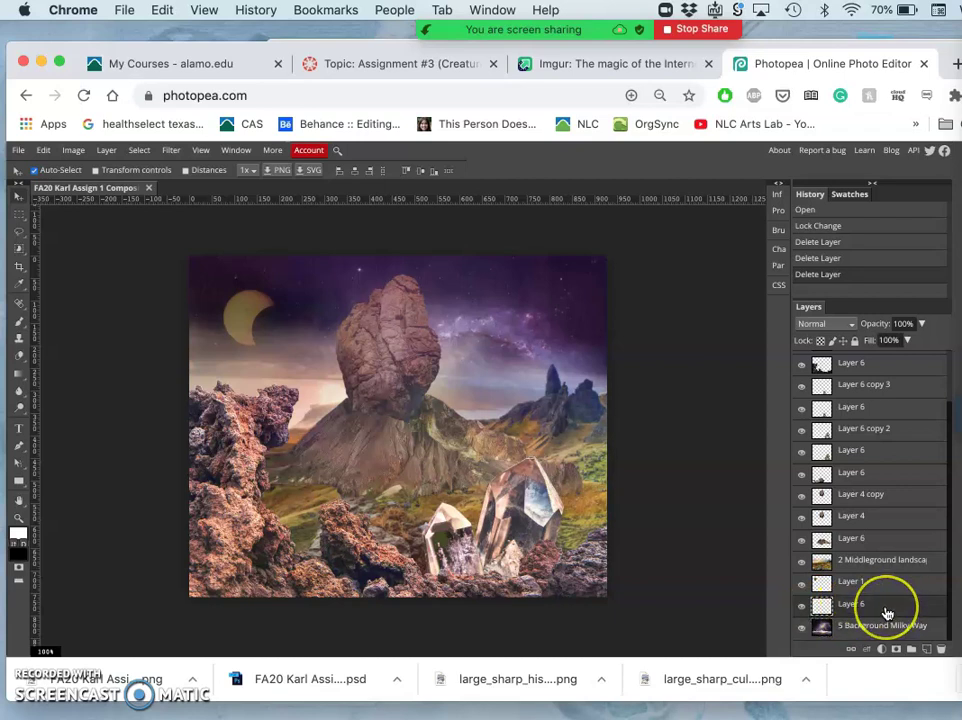
{"action": "key", "text": "Delete"}
{"action": "left_click_drag", "start_coordinate": [852, 612], "coordinate": [803, 633]}
- Toggle the Background Milky Way layer to check it, leaving it visible
{"action": "left_click", "coordinate": [802, 630]}
{"action": "left_click", "coordinate": [802, 630]}
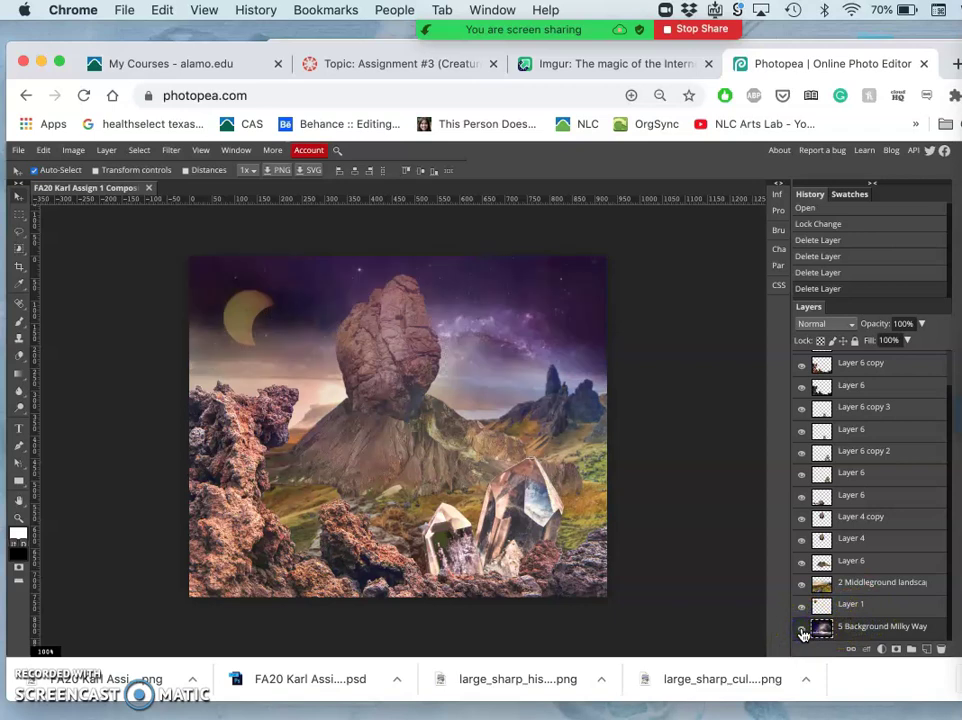
{"action": "left_click", "coordinate": [802, 630]}
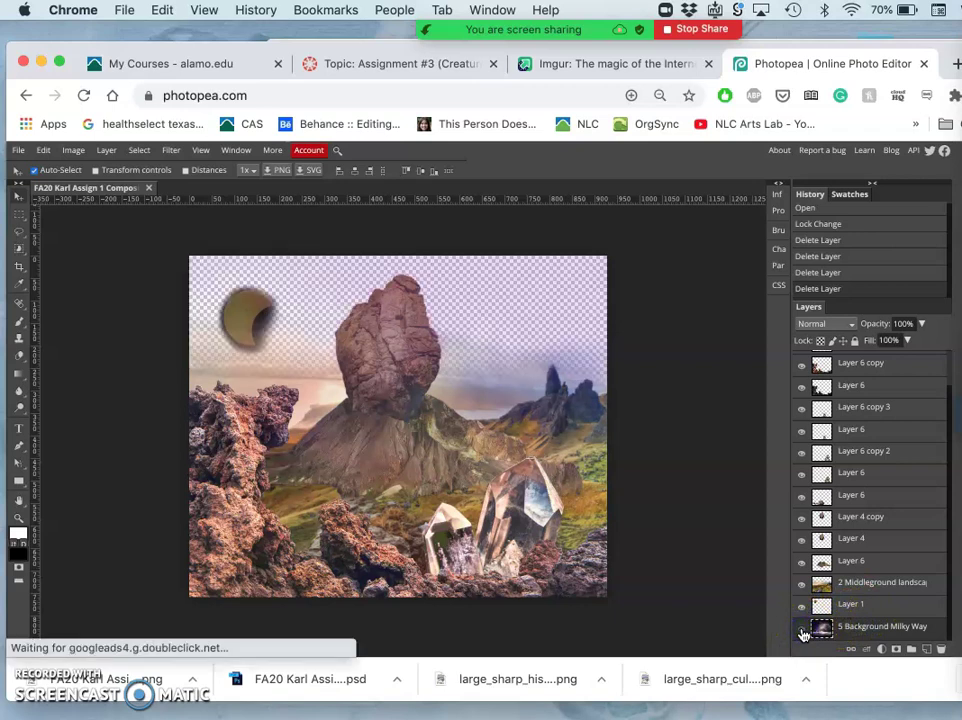
{"action": "left_click", "coordinate": [802, 630]}
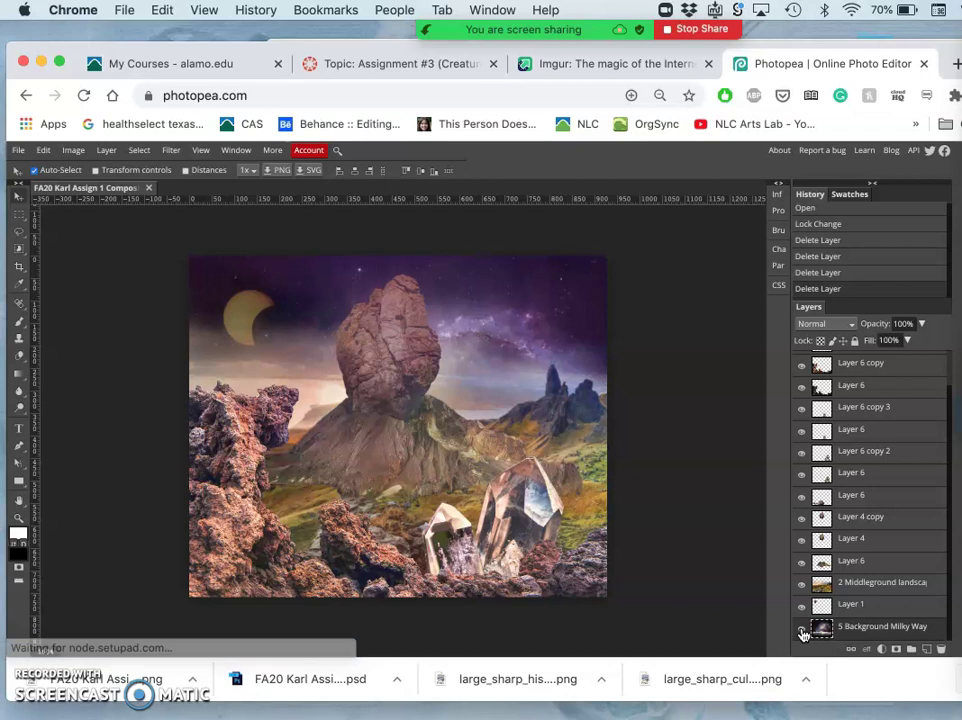
{"action": "scroll", "coordinate": [848, 490], "scroll_direction": "up", "scroll_amount": 2}
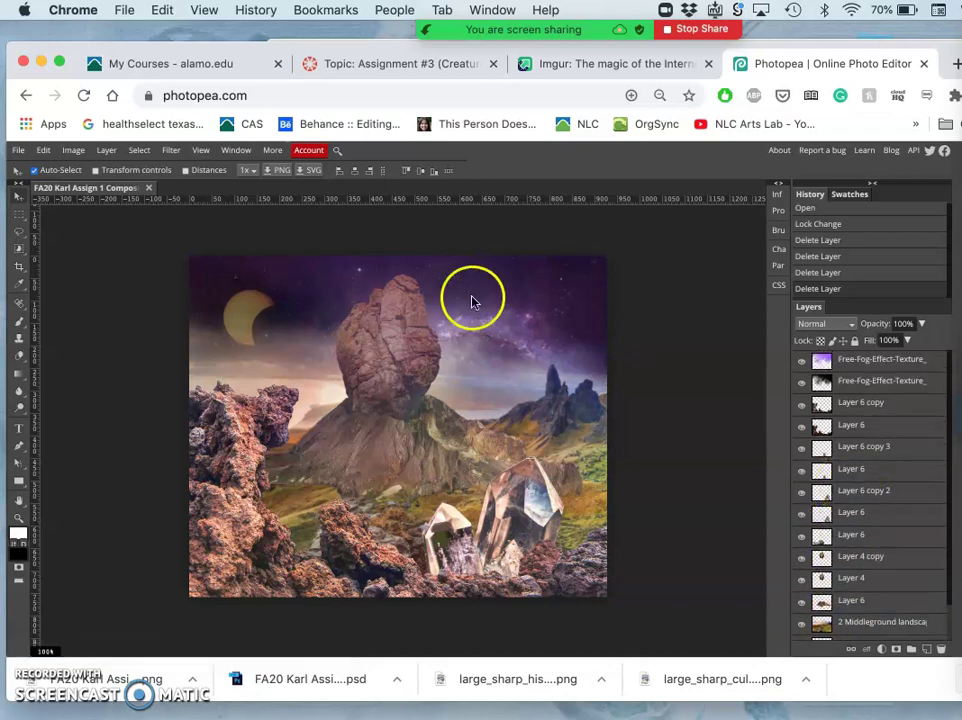
- Select the top fog texture layer so the new image lands above it
{"action": "left_click_drag", "start_coordinate": [826, 363], "coordinate": [862, 377]}
{"action": "left_click", "coordinate": [859, 361]}
{"action": "key", "text": "1"}
{"action": "key", "text": "6"}
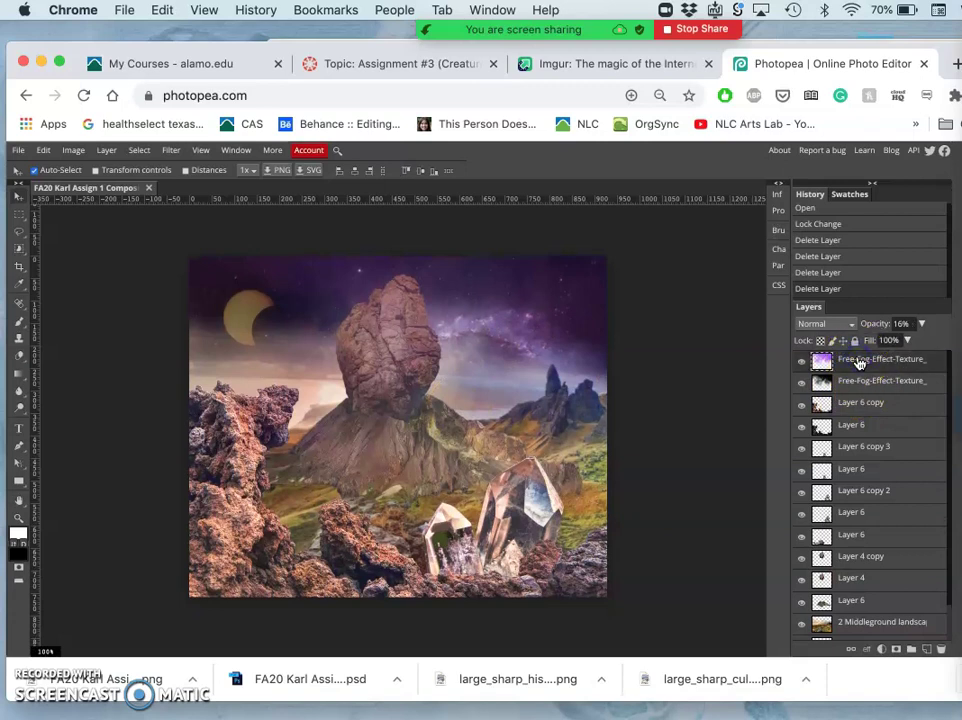
{"action": "left_click", "coordinate": [558, 419]}
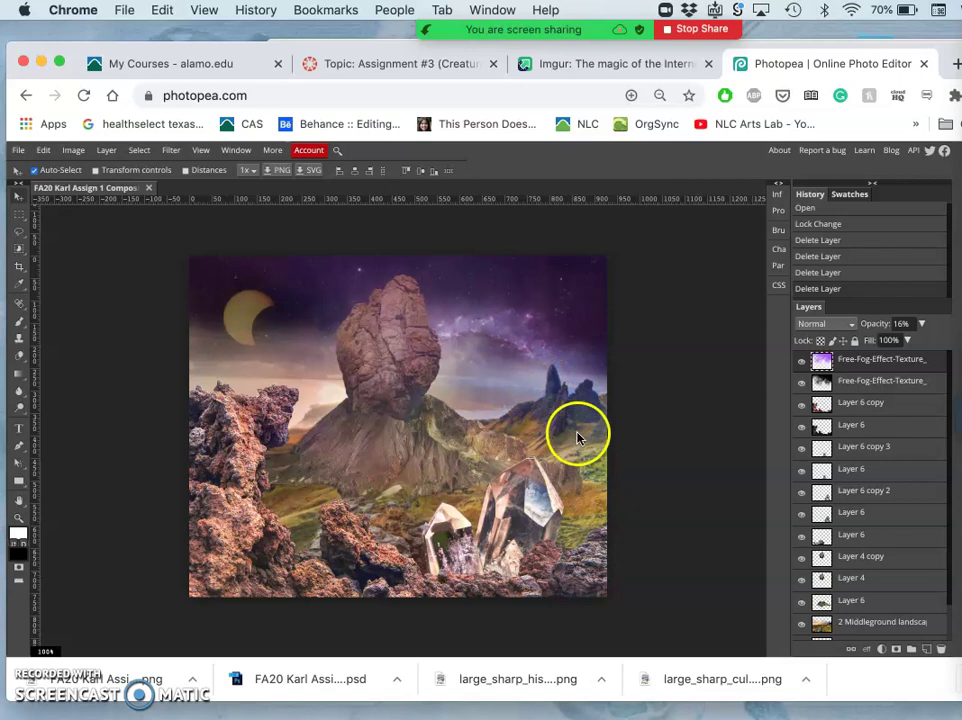
- Place FA20 Karl Assign 2 (3) (3).png from Downloads via File > Open & Place
{"action": "left_click", "coordinate": [19, 150]}
{"action": "left_click", "coordinate": [44, 205]}
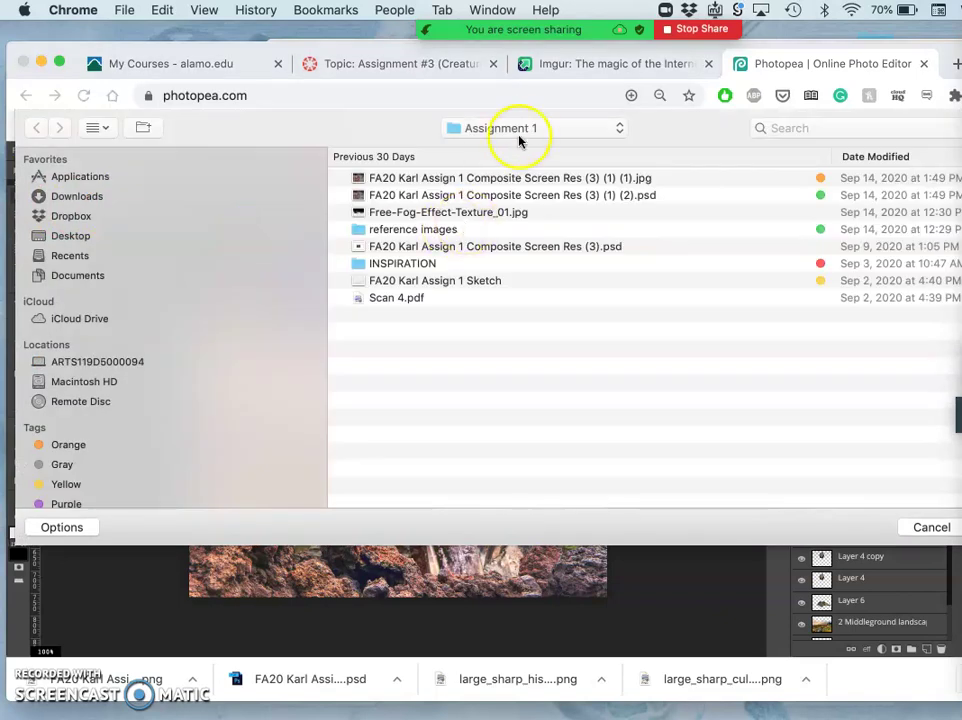
{"action": "left_click", "coordinate": [524, 129]}
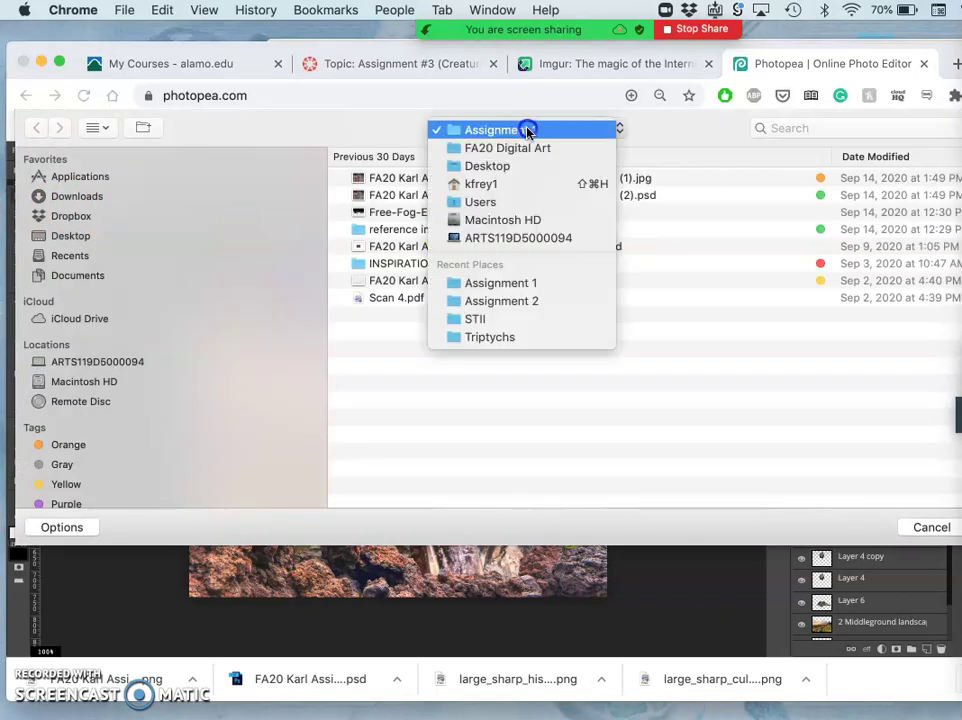
{"action": "left_click", "coordinate": [510, 303]}
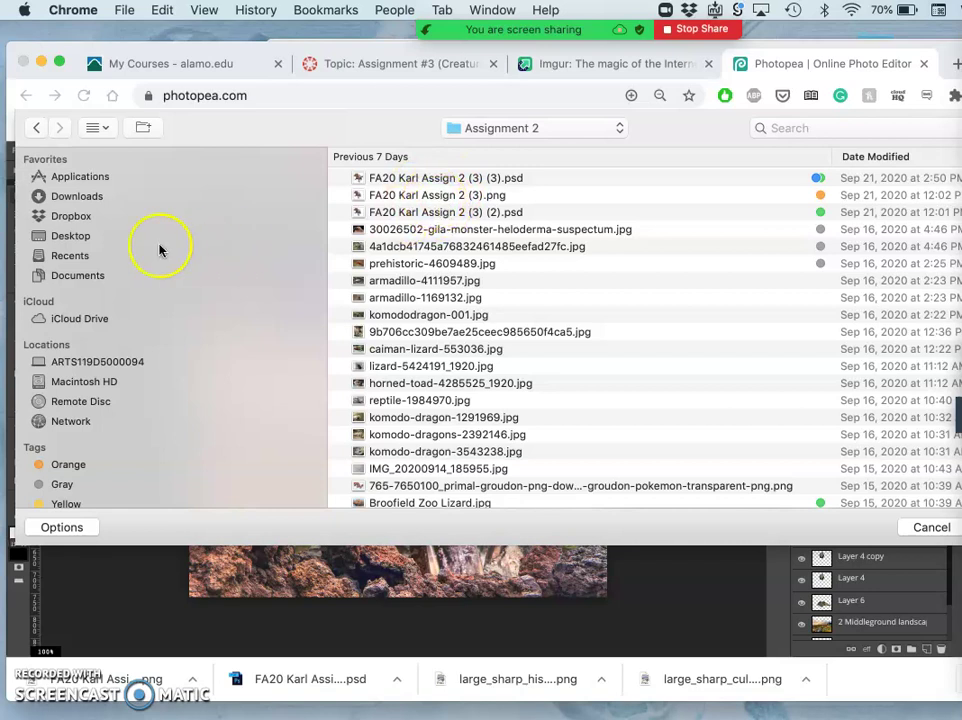
{"action": "left_click", "coordinate": [72, 199]}
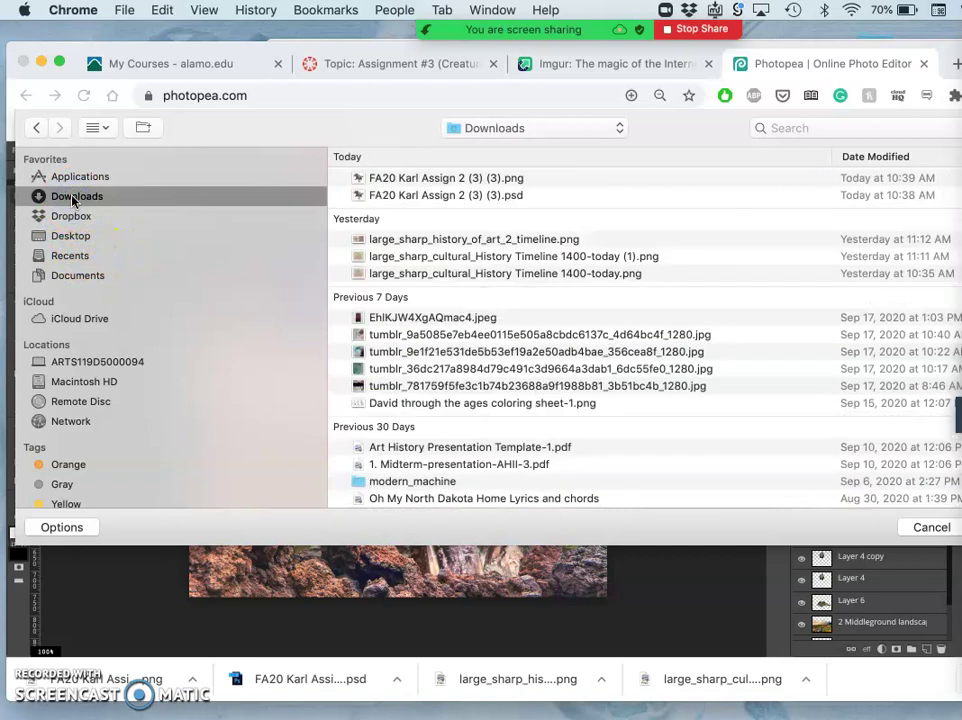
{"action": "left_click", "coordinate": [470, 180]}
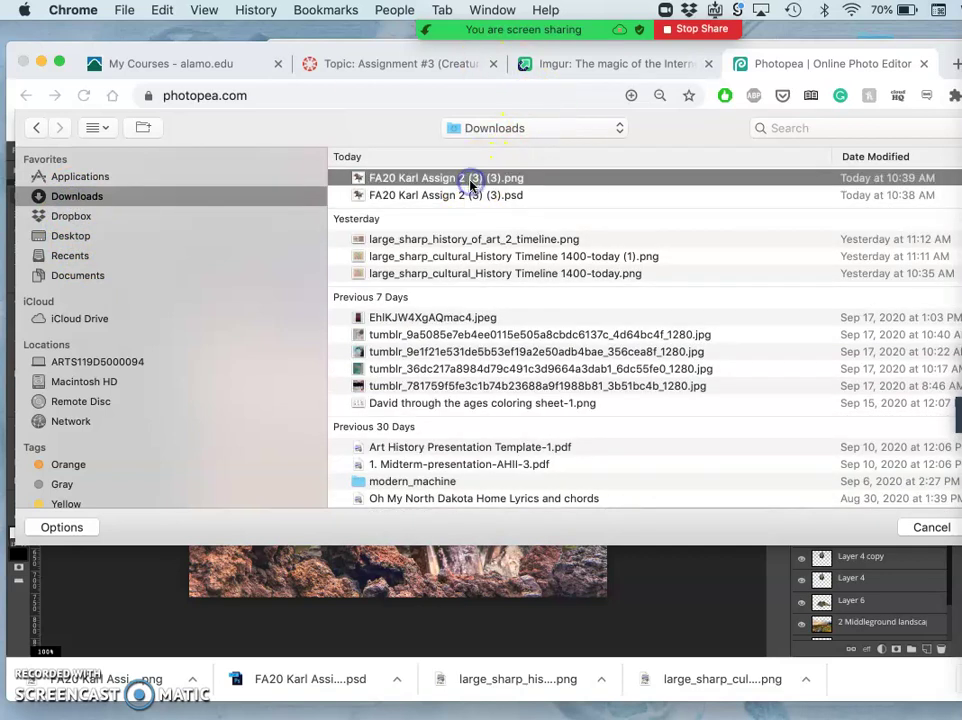
{"action": "left_click", "coordinate": [696, 120]}
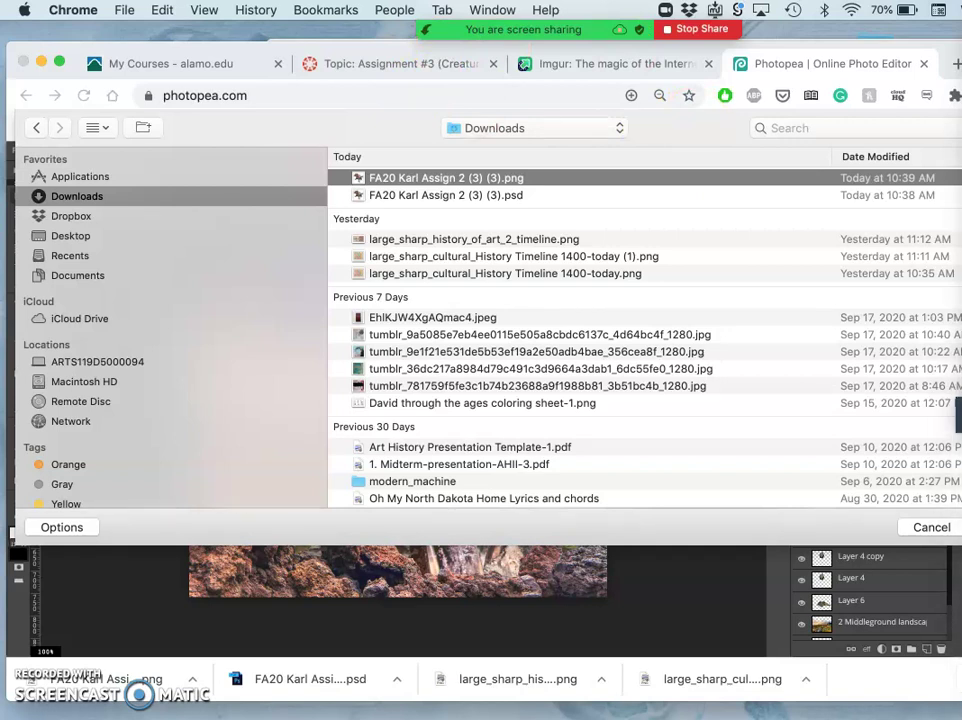
{"action": "key", "text": "Escape"}
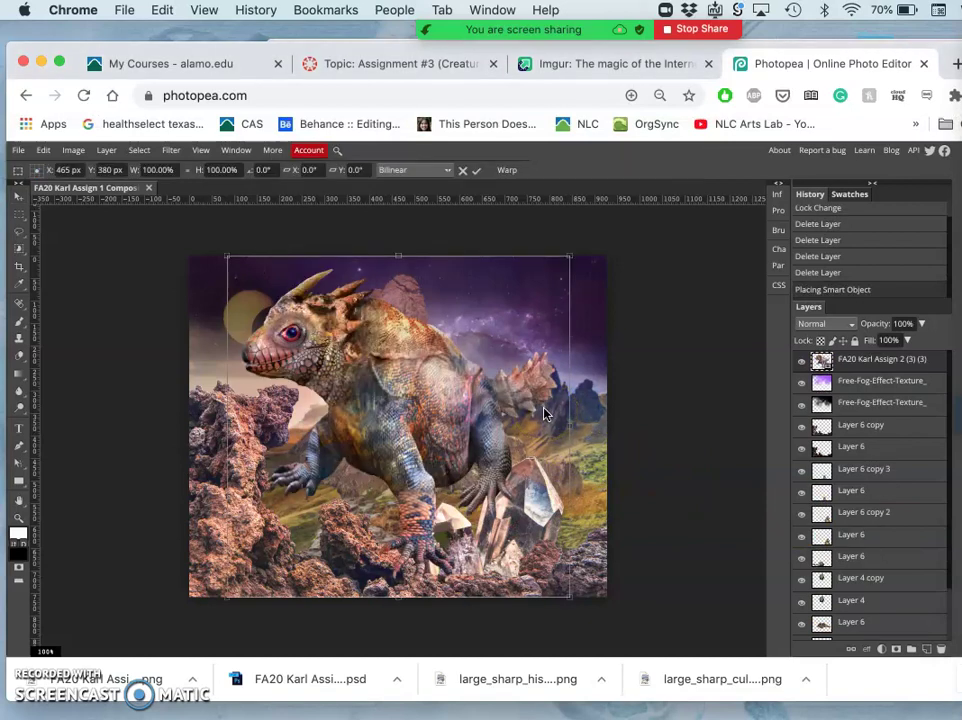
- Commit the placed creature smart object at 100% size
{"action": "left_click", "coordinate": [515, 382]}
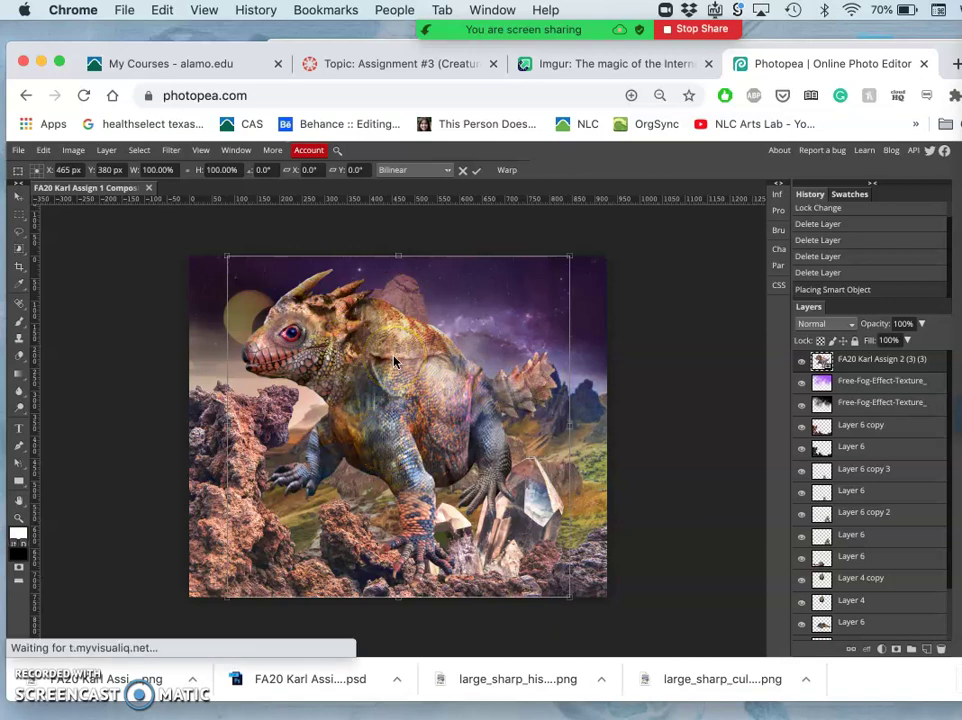
{"action": "key", "text": "Return"}
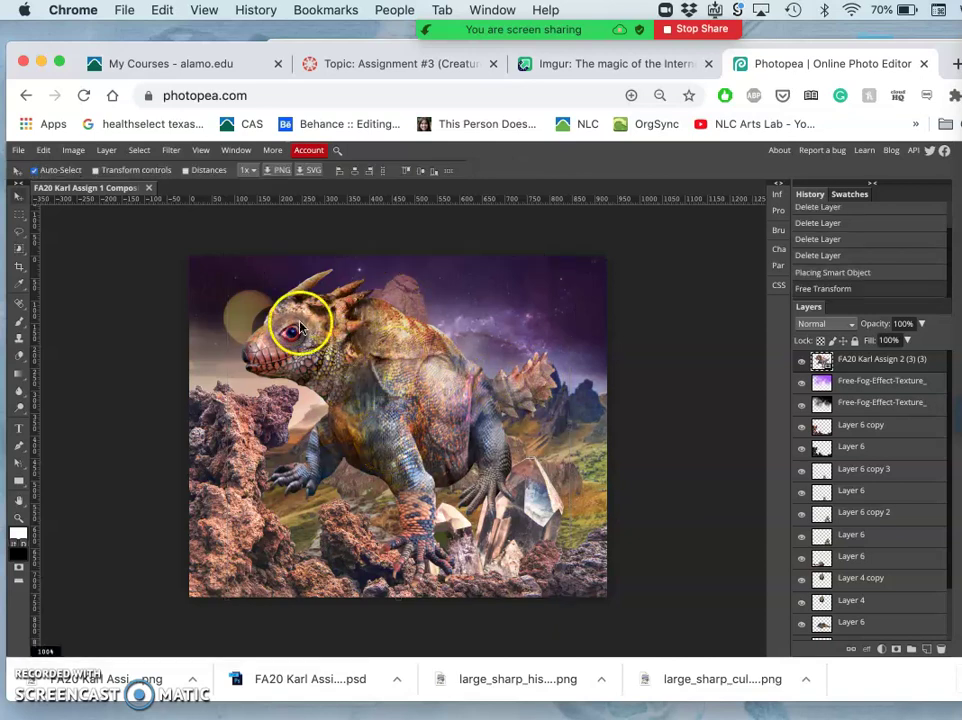
- Review Image Size in inches (12.89 by 10.54 at 72 DPI) and confirm with OK
{"action": "left_click", "coordinate": [76, 150]}
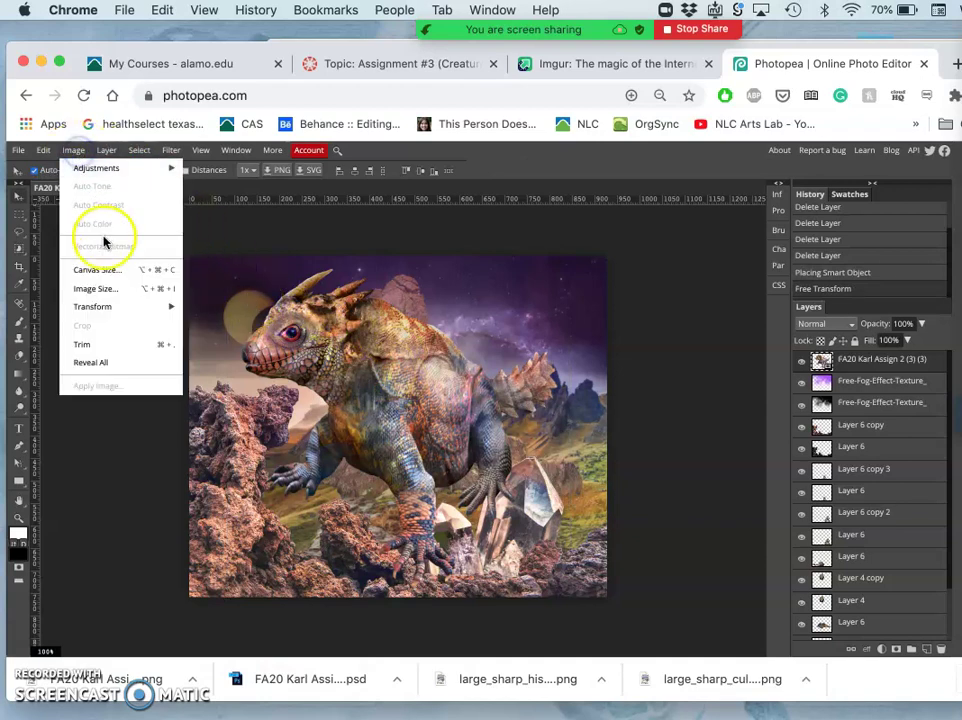
{"action": "left_click", "coordinate": [100, 288]}
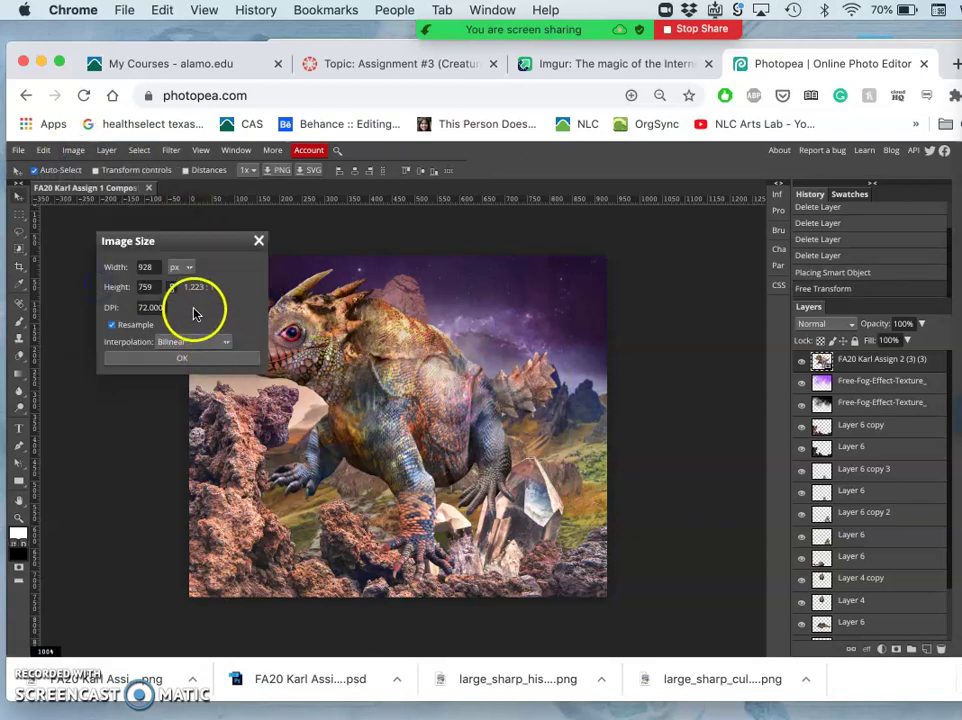
{"action": "left_click", "coordinate": [186, 267]}
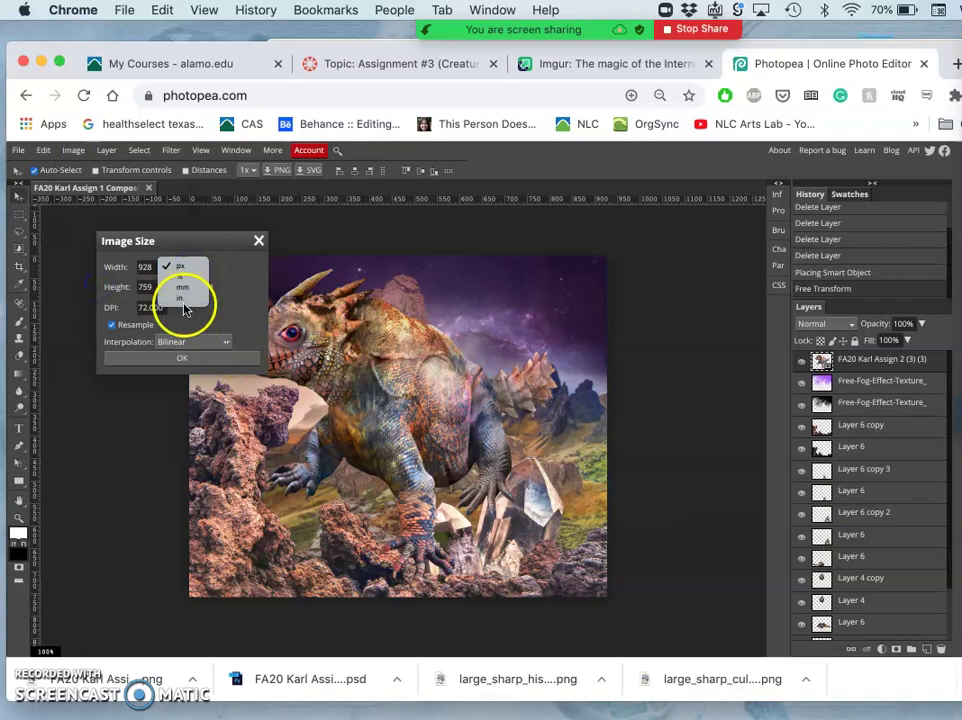
{"action": "left_click", "coordinate": [183, 299]}
{"action": "double_click", "coordinate": [152, 267]}
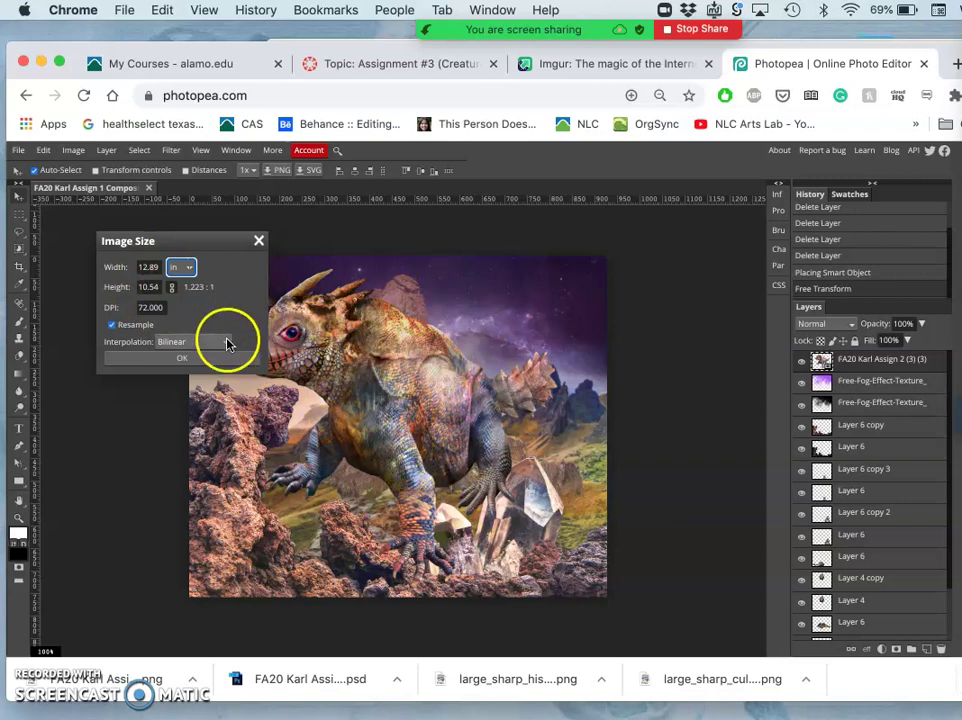
{"action": "left_click", "coordinate": [197, 362]}
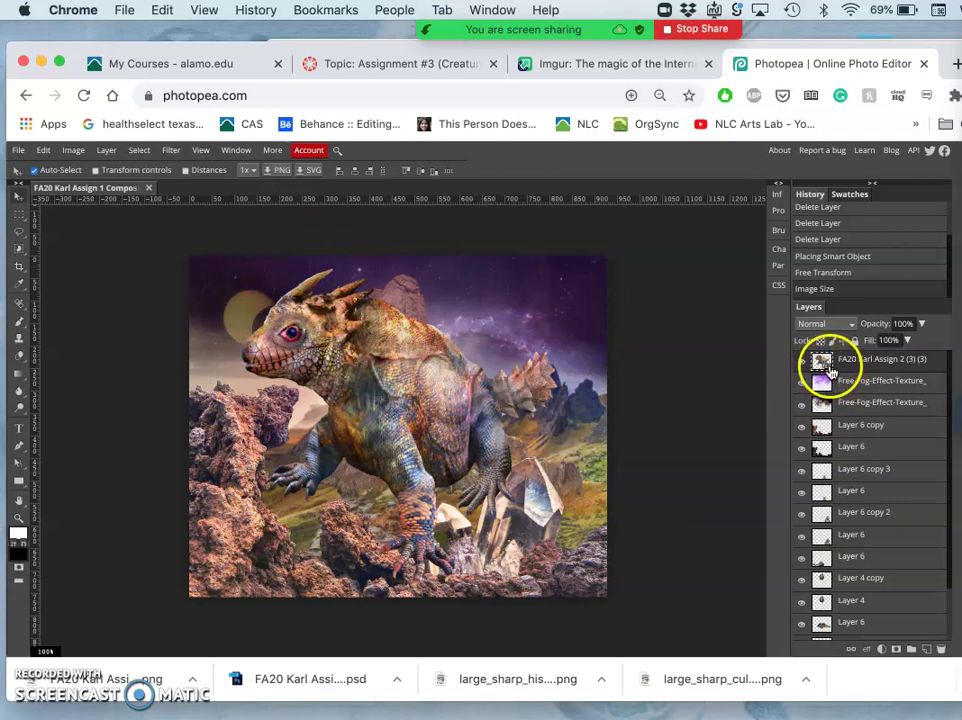
- Try erasing the creature's front claw, cancel rasterizing the smart object, and switch to Move
{"action": "left_click", "coordinate": [22, 358]}
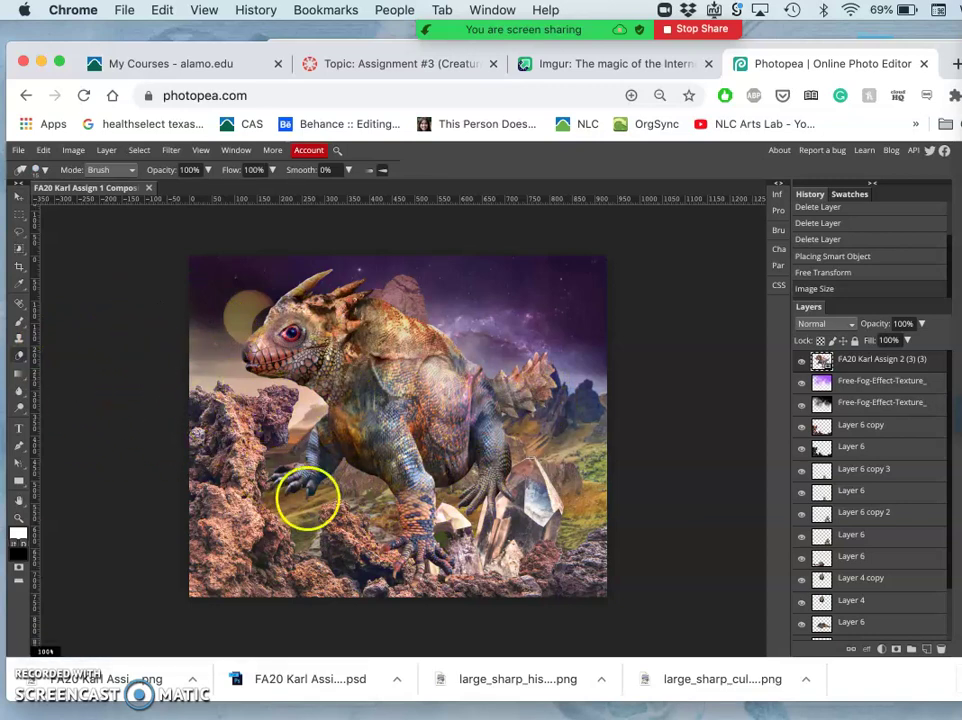
{"action": "mouse_move", "coordinate": [307, 500]}
{"action": "left_mouse_down"}
{"action": "mouse_move", "coordinate": [323, 461]}
{"action": "mouse_move", "coordinate": [312, 458]}
{"action": "mouse_move", "coordinate": [266, 473]}
{"action": "left_mouse_up"}
{"action": "left_click", "coordinate": [268, 476]}
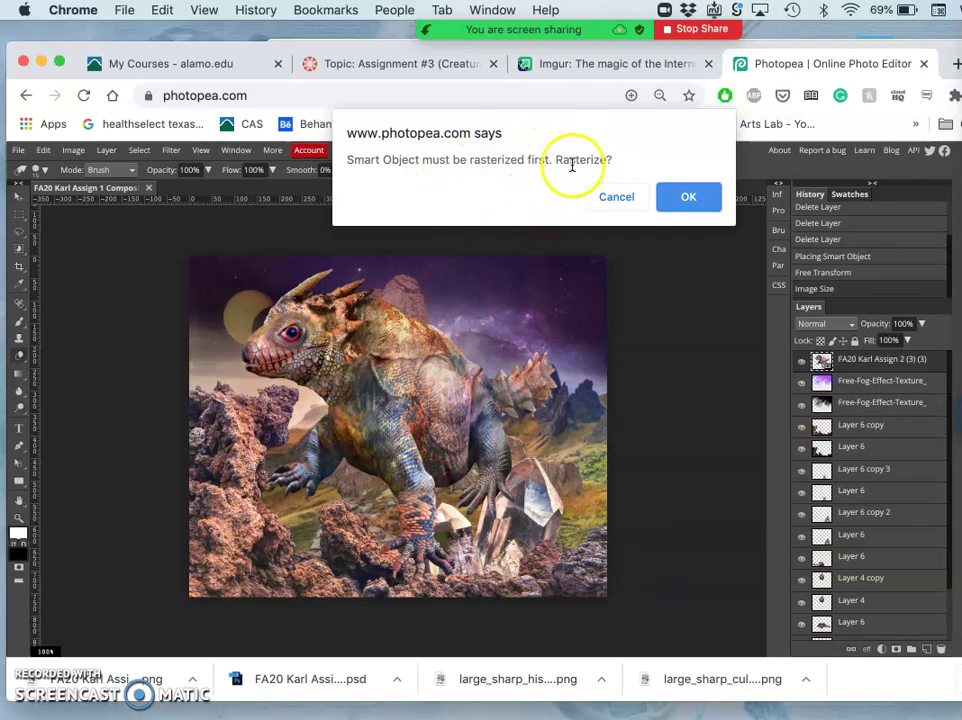
{"action": "left_click", "coordinate": [615, 197]}
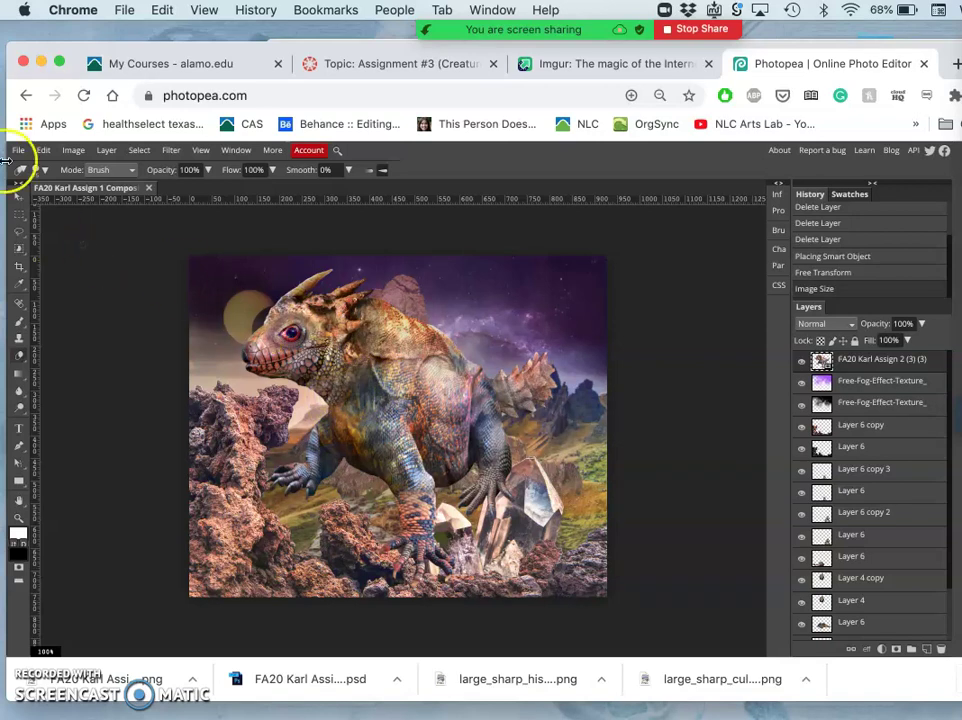
{"action": "left_click", "coordinate": [18, 196]}
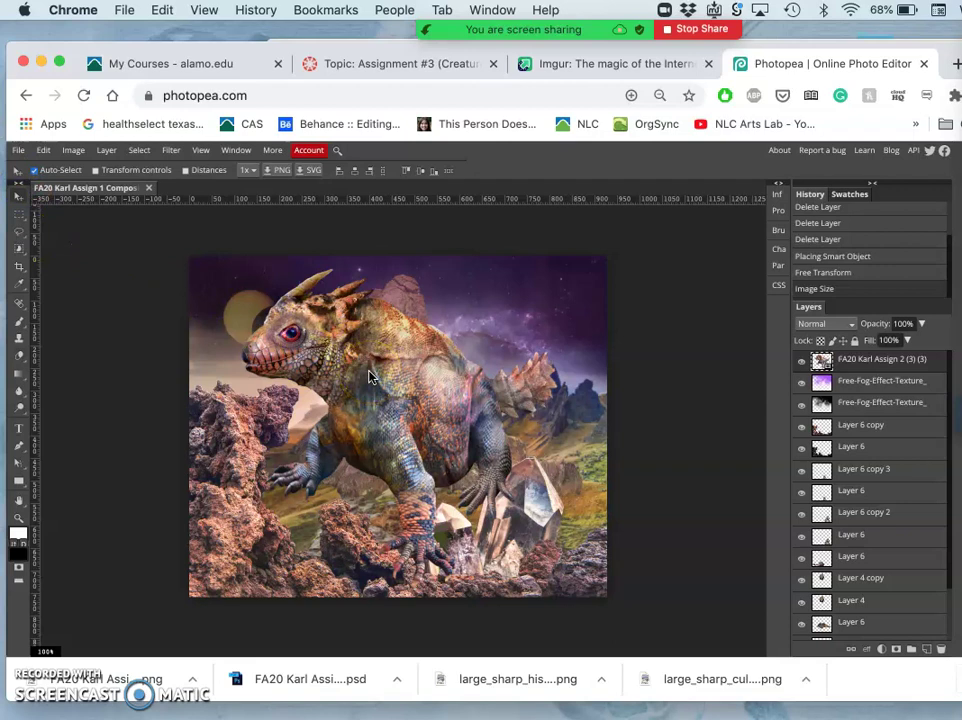
- Scale the creature down to about 57%, reposition it, and move its layer between the Layer 6 layers
{"action": "key", "text": "alt+super+t"}
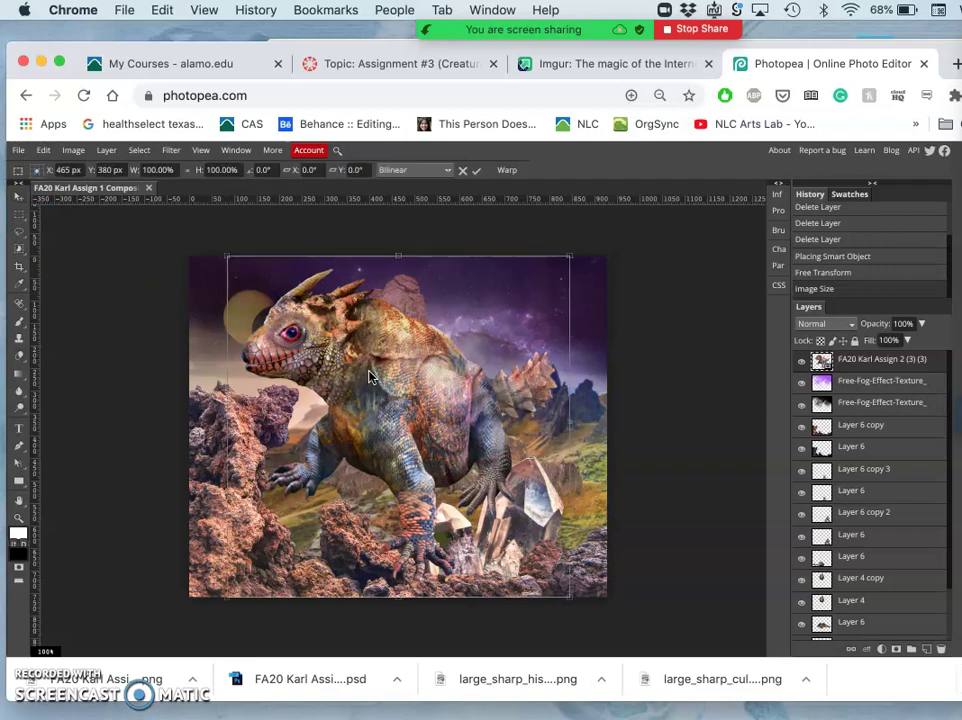
{"action": "left_click_drag", "start_coordinate": [396, 345], "coordinate": [473, 402]}
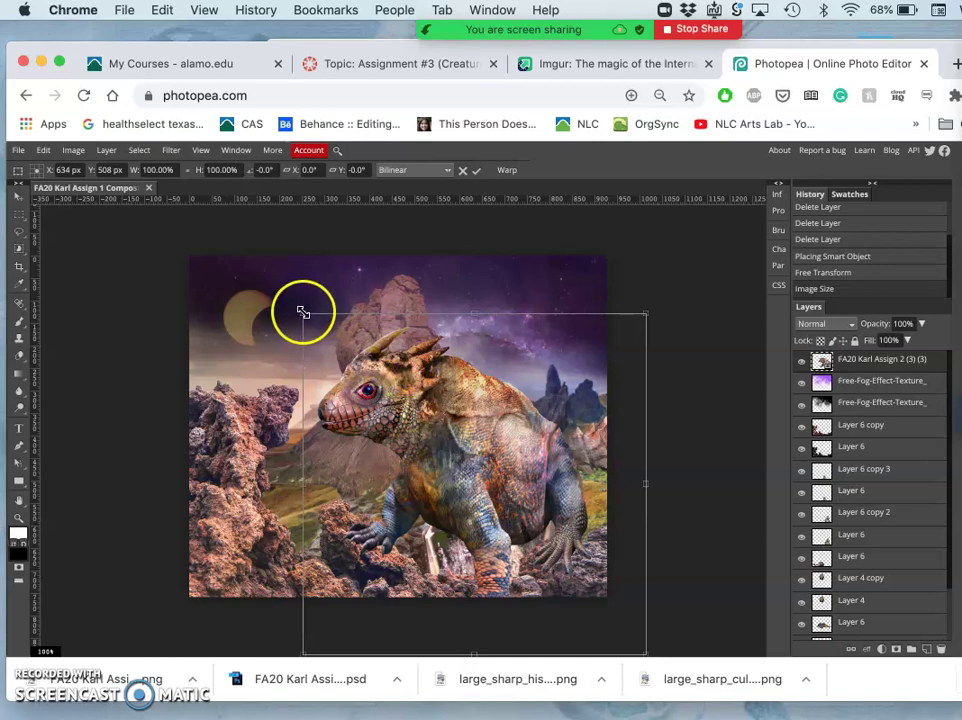
{"action": "left_click_drag", "start_coordinate": [303, 313], "coordinate": [450, 458]}
{"action": "left_click_drag", "start_coordinate": [532, 514], "coordinate": [512, 474]}
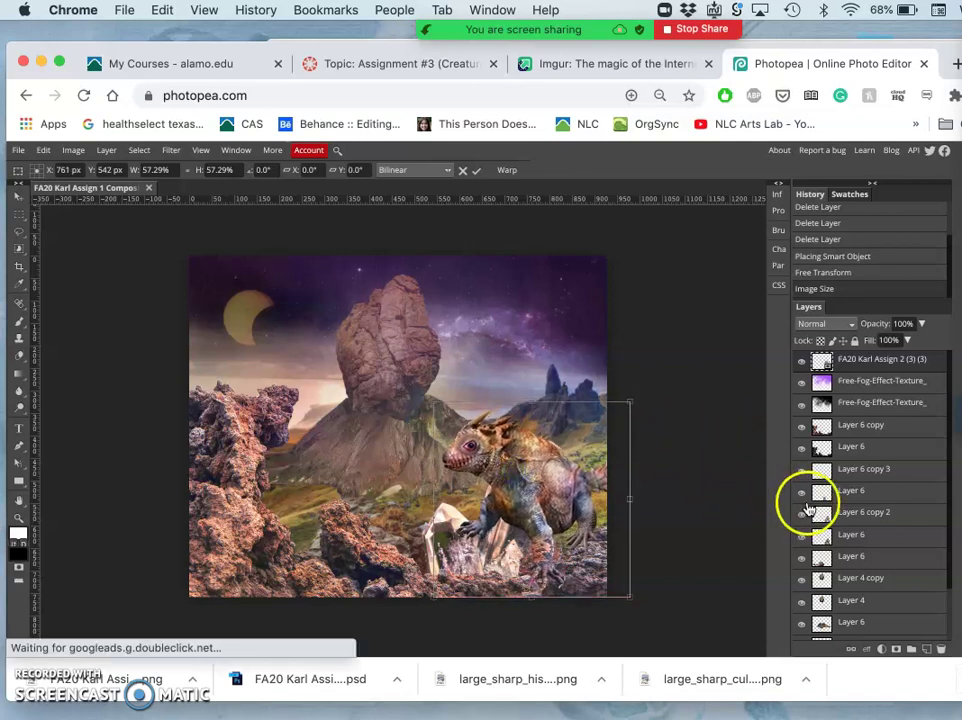
{"action": "left_click_drag", "start_coordinate": [853, 395], "coordinate": [855, 555]}
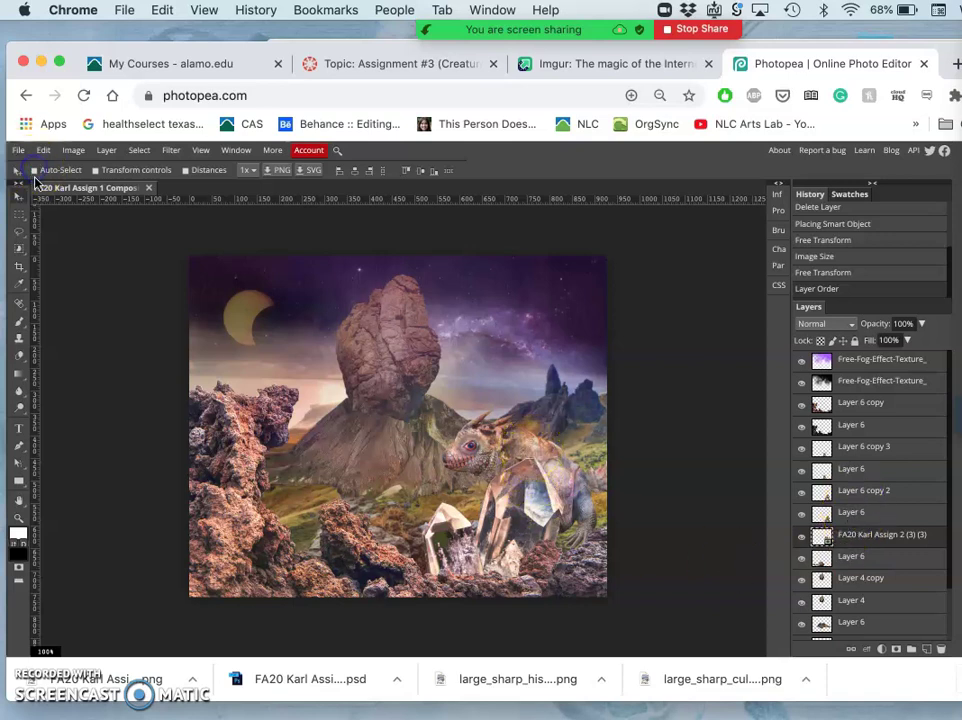
- Enlarge the creature to about 85%, flip it horizontally to face right, and reposition it
{"action": "mouse_move", "coordinate": [477, 466]}
{"action": "left_mouse_down"}
{"action": "mouse_move", "coordinate": [435, 452]}
{"action": "mouse_move", "coordinate": [404, 466]}
{"action": "mouse_move", "coordinate": [391, 492]}
{"action": "mouse_move", "coordinate": [395, 477]}
{"action": "mouse_move", "coordinate": [369, 460]}
{"action": "mouse_move", "coordinate": [363, 472]}
{"action": "mouse_move", "coordinate": [380, 477]}
{"action": "mouse_move", "coordinate": [378, 462]}
{"action": "mouse_move", "coordinate": [367, 476]}
{"action": "mouse_move", "coordinate": [477, 464]}
{"action": "mouse_move", "coordinate": [483, 480]}
{"action": "mouse_move", "coordinate": [464, 466]}
{"action": "mouse_move", "coordinate": [458, 481]}
{"action": "mouse_move", "coordinate": [461, 469]}
{"action": "left_mouse_up"}
{"action": "left_click", "coordinate": [487, 472]}
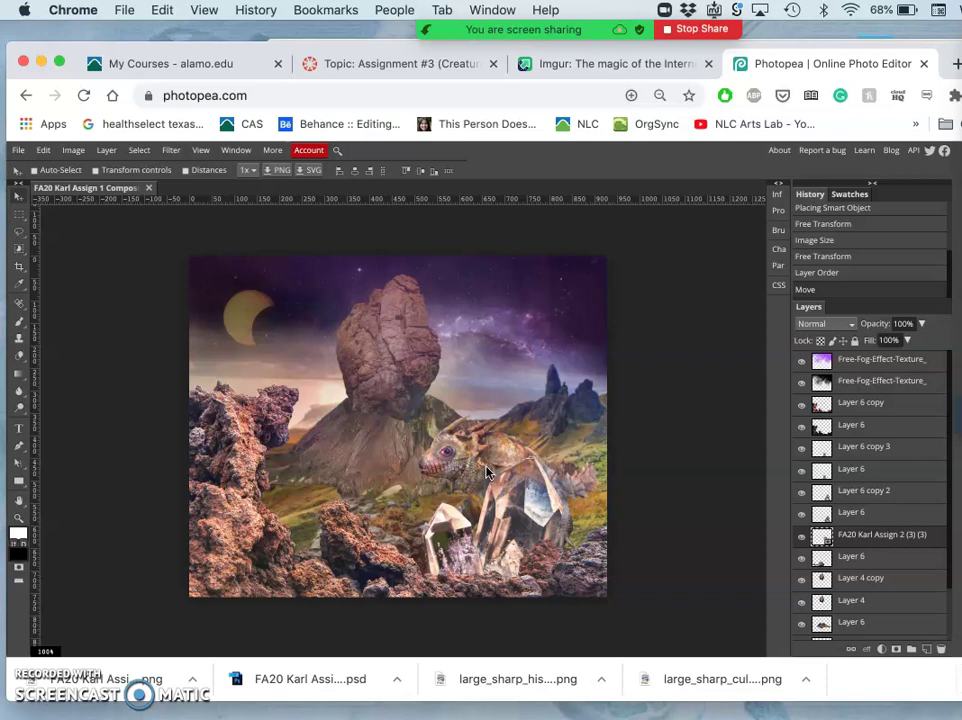
{"action": "key", "text": "super+t"}
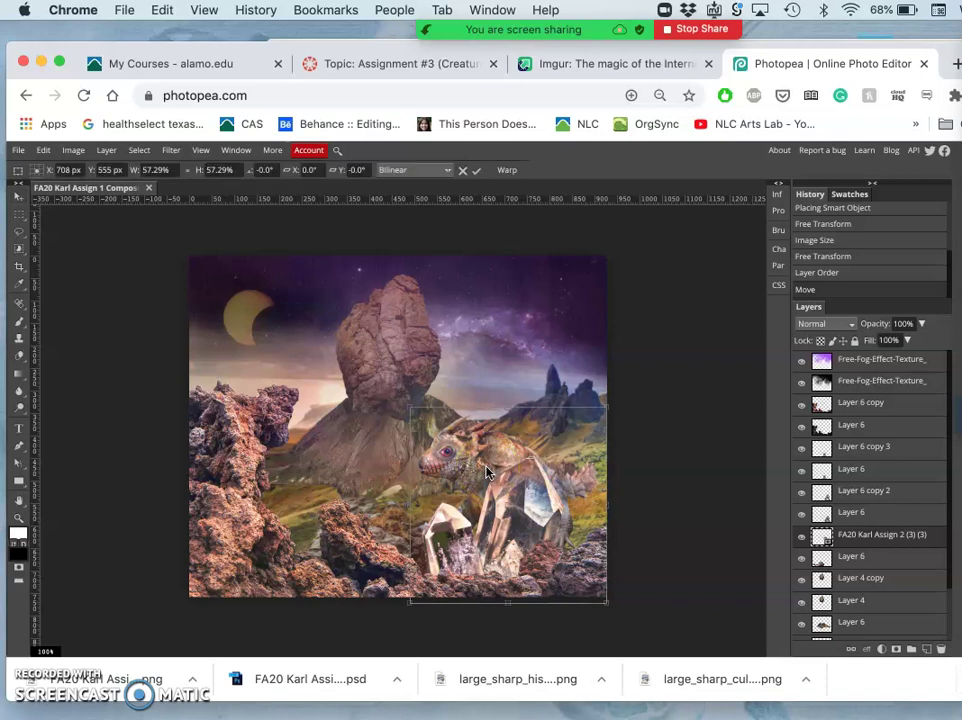
{"action": "left_click_drag", "start_coordinate": [409, 406], "coordinate": [316, 322]}
{"action": "left_click", "coordinate": [444, 419]}
{"action": "left_click_drag", "start_coordinate": [447, 424], "coordinate": [418, 443]}
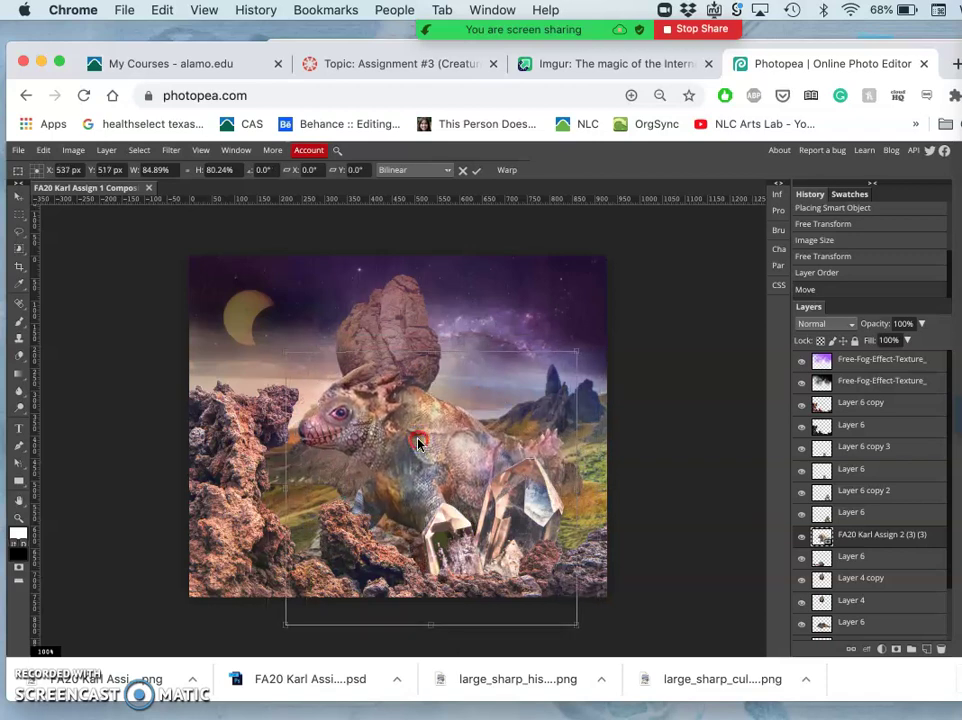
{"action": "right_click", "coordinate": [418, 443]}
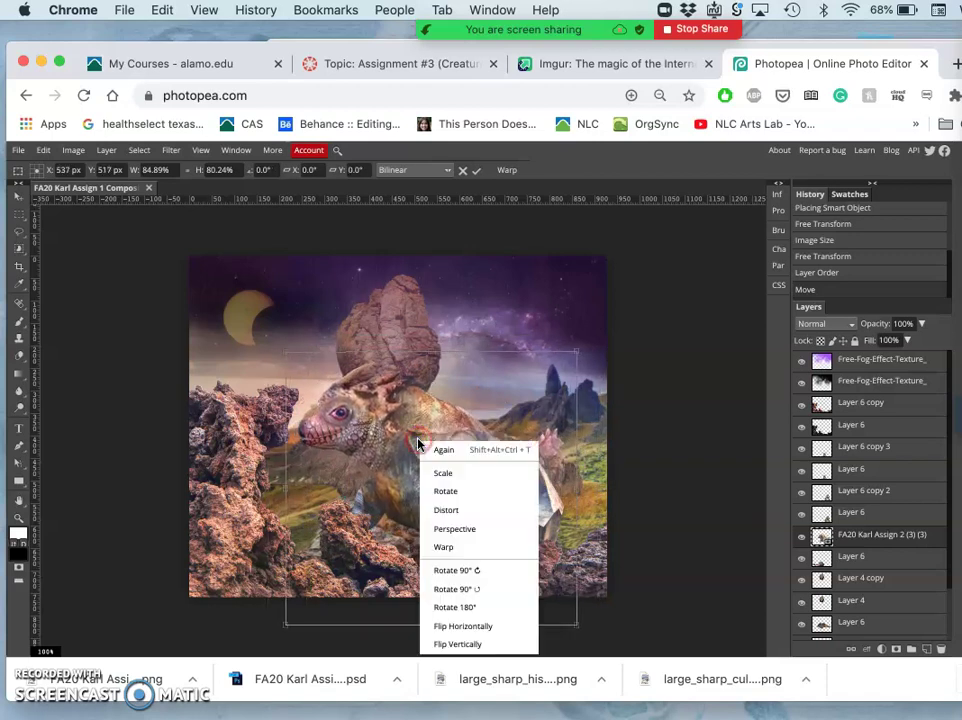
{"action": "left_click", "coordinate": [470, 626]}
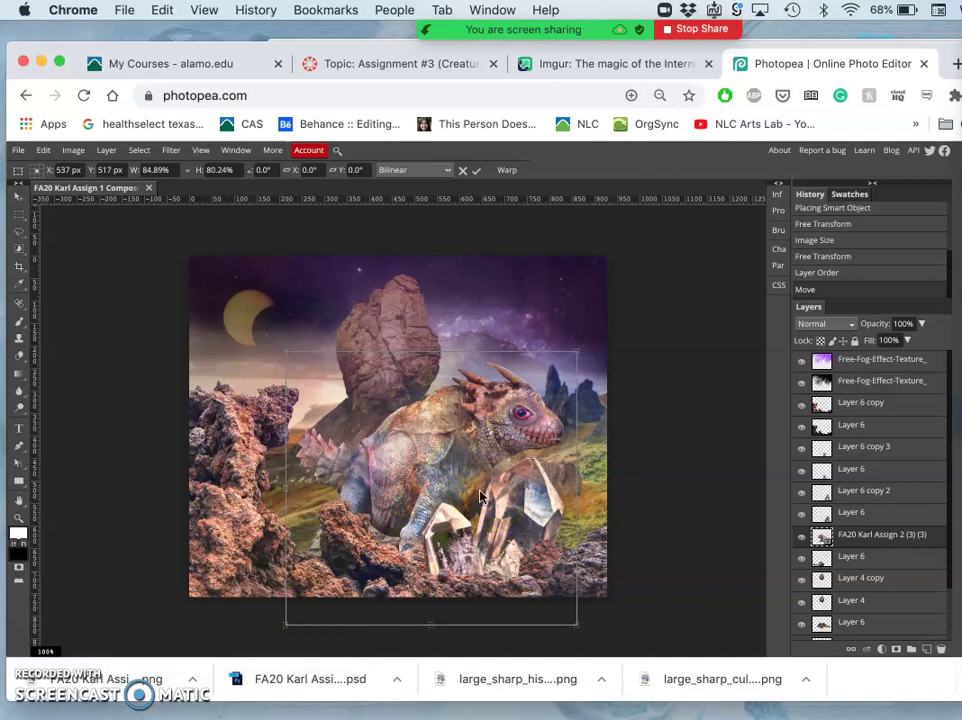
{"action": "left_click", "coordinate": [464, 481]}
{"action": "left_click_drag", "start_coordinate": [464, 481], "coordinate": [450, 368]}
- Apply the transform and push the creature layer down above Layer 1, undoing a stray move
{"action": "key", "text": "Return"}
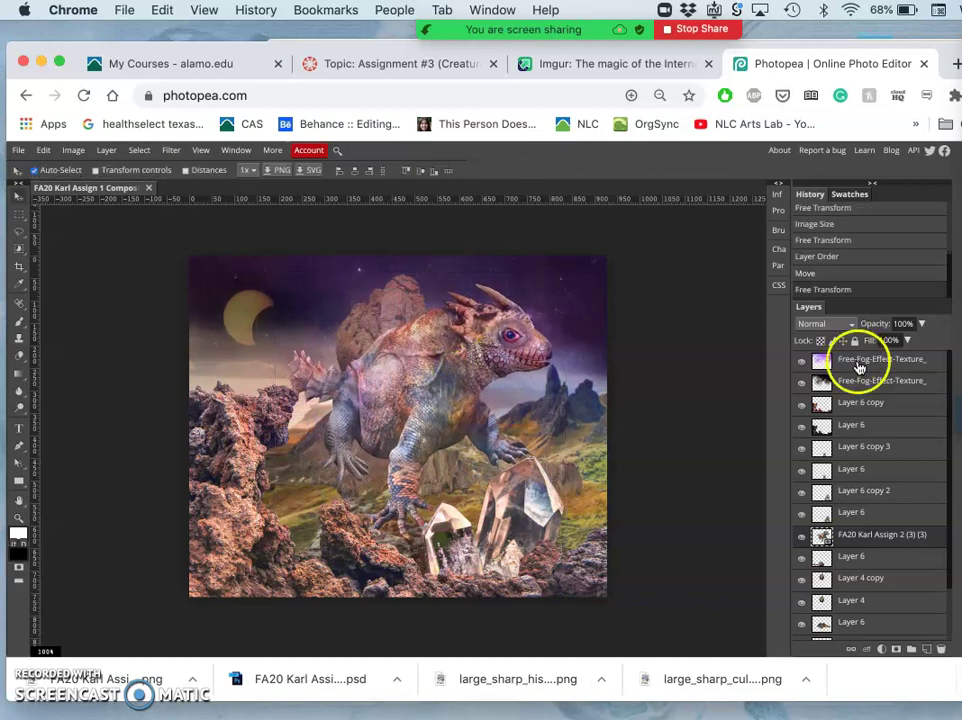
{"action": "left_click", "coordinate": [875, 536]}
{"action": "key", "text": "super+bracketleft"}
{"action": "key", "text": "super+bracketleft"}
{"action": "key", "text": "super+bracketleft"}
{"action": "key", "text": "super+bracketleft"}
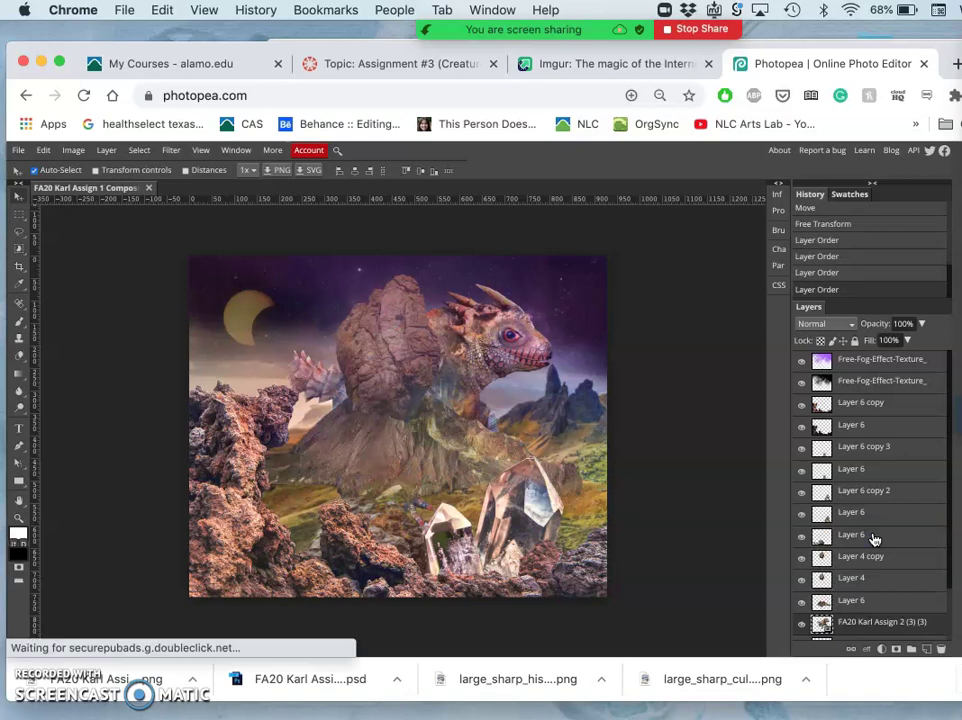
{"action": "key", "text": "super+bracketleft"}
{"action": "key", "text": "super+bracketleft"}
{"action": "key", "text": "super+bracketleft"}
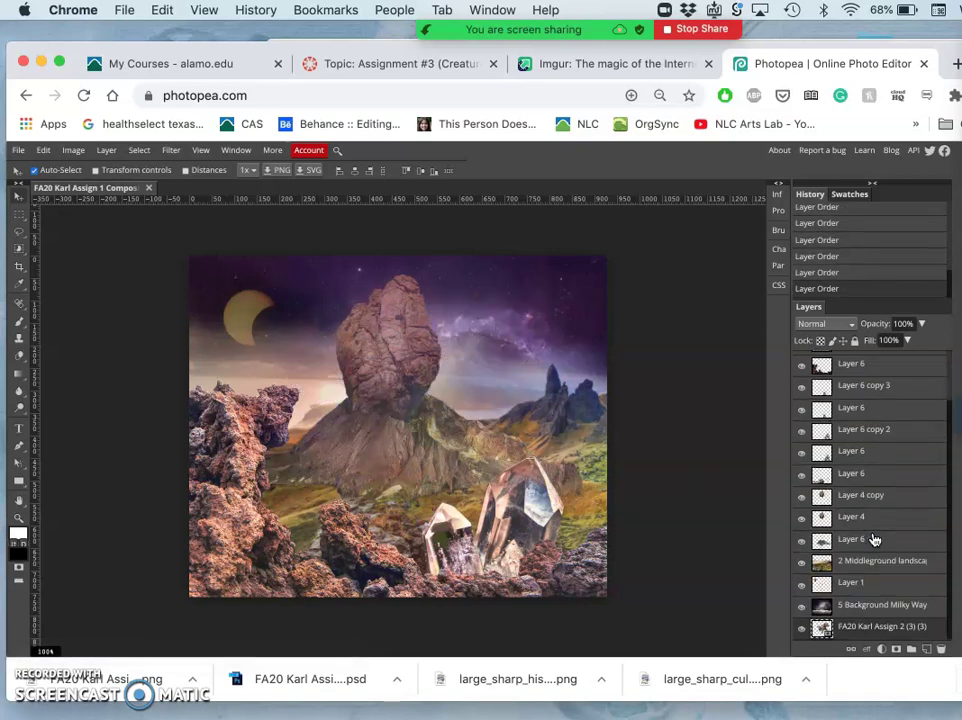
{"action": "left_click", "coordinate": [856, 632]}
{"action": "left_click_drag", "start_coordinate": [856, 607], "coordinate": [855, 582]}
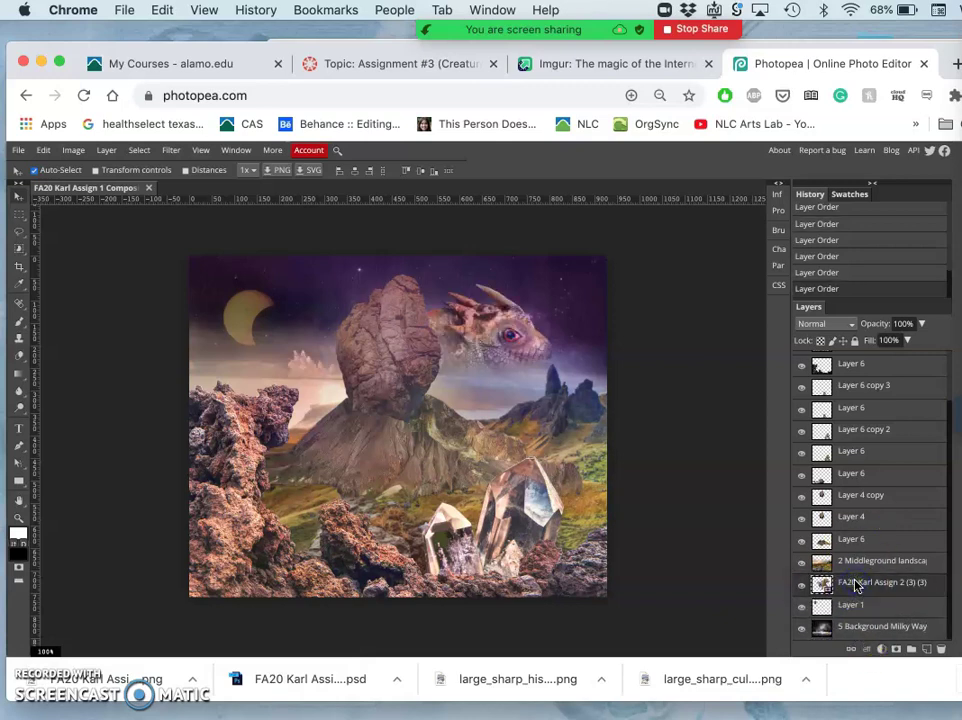
{"action": "left_click", "coordinate": [505, 310]}
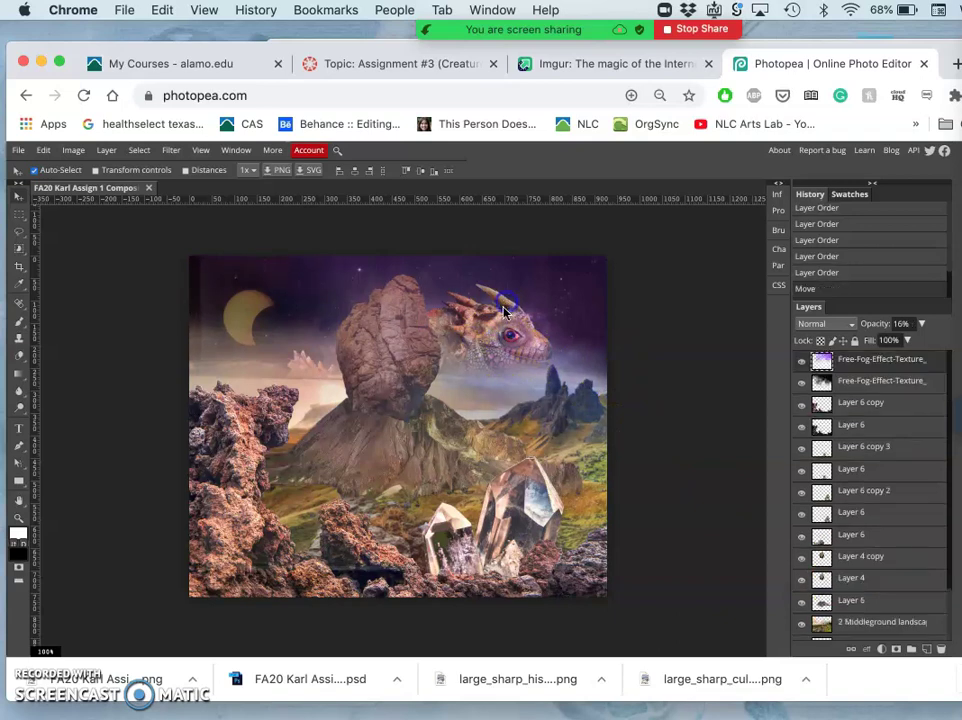
{"action": "key", "text": "super+z"}
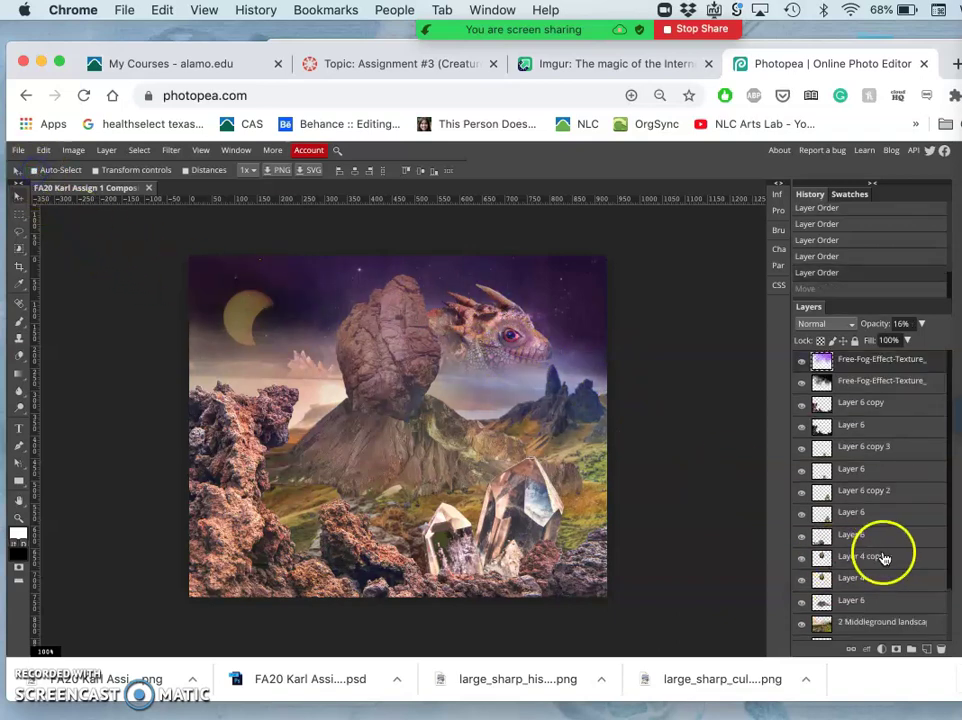
- Shift the creature toward the upper right and drag its layer to the top of the stack
{"action": "scroll", "coordinate": [881, 554], "scroll_direction": "down", "scroll_amount": 3}
{"action": "left_click", "coordinate": [855, 582]}
{"action": "left_click_drag", "start_coordinate": [507, 333], "coordinate": [533, 314]}
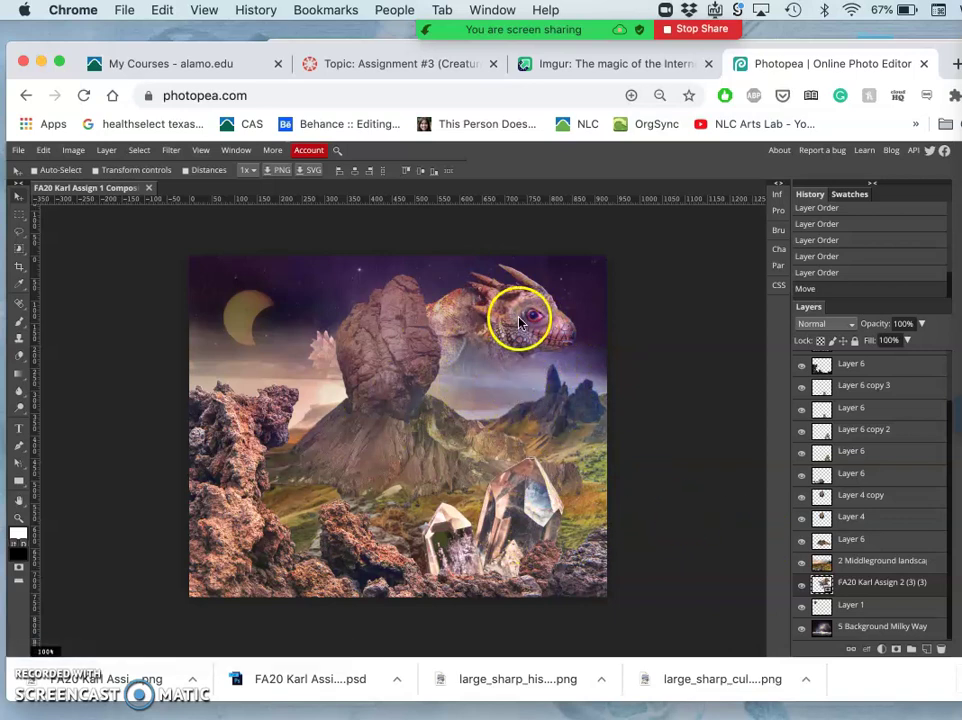
{"action": "left_click_drag", "start_coordinate": [873, 582], "coordinate": [872, 358]}
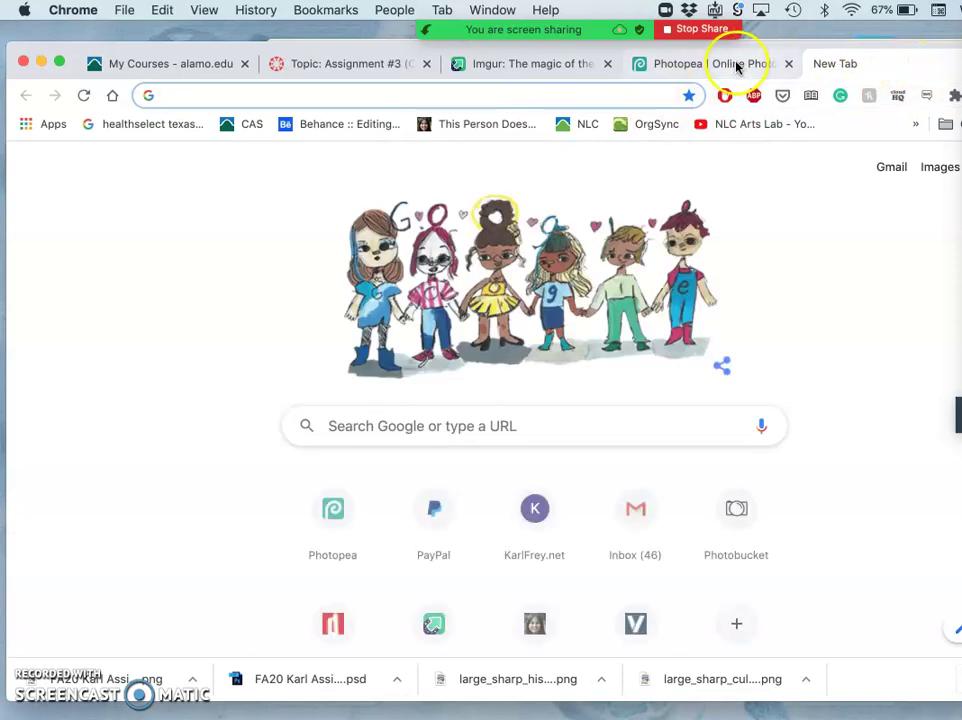
- Back in Photopea, flip the creature horizontally so it faces left
{"action": "left_click", "coordinate": [736, 64]}
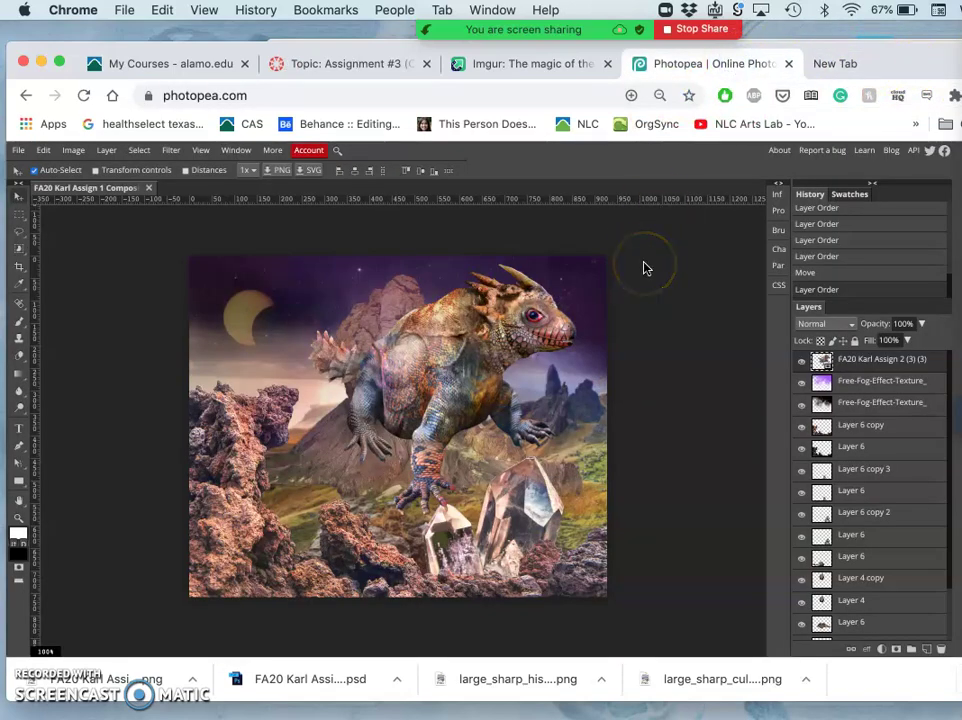
{"action": "key", "text": "ctrl+t"}
{"action": "right_click", "coordinate": [481, 353]}
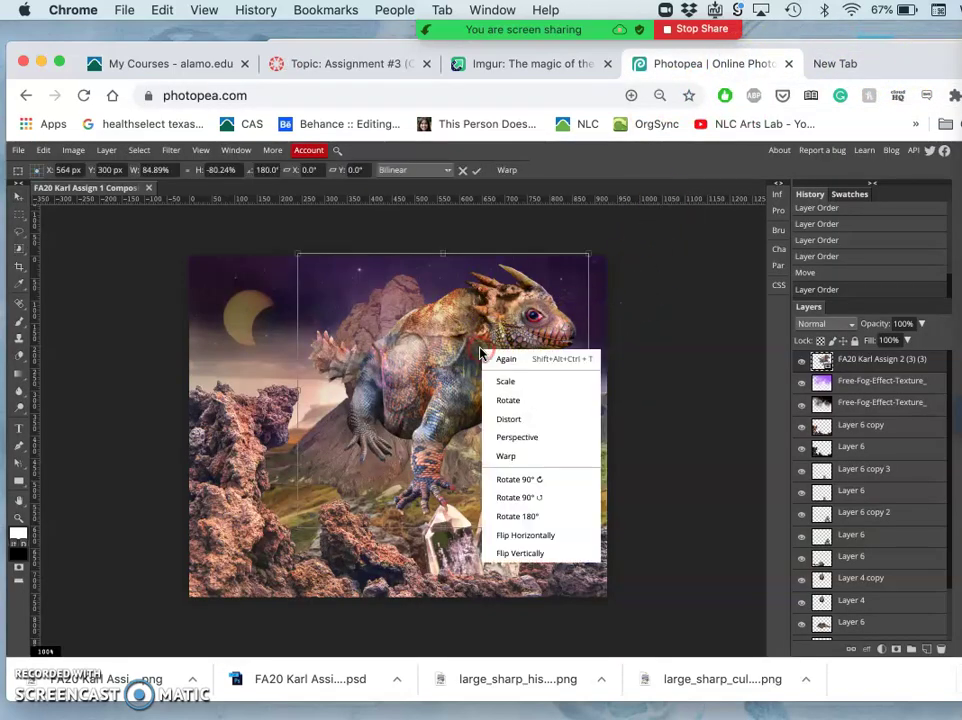
{"action": "left_click", "coordinate": [531, 538]}
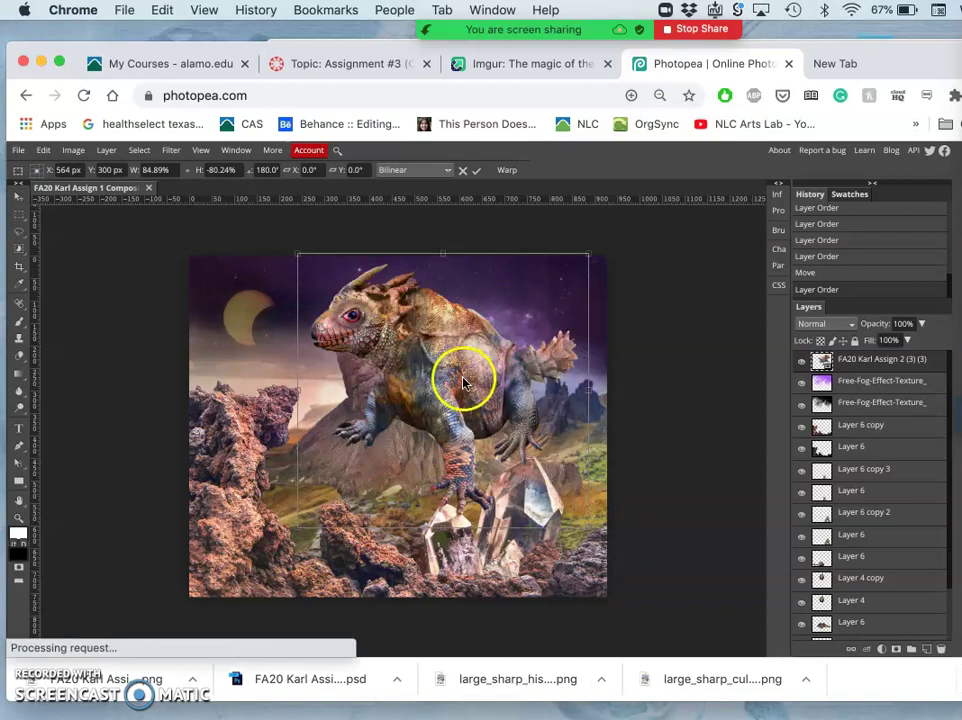
- Lower the creature onto the foreground rocks and tilt it about 3.6 degrees clockwise
{"action": "left_click_drag", "start_coordinate": [470, 418], "coordinate": [472, 459]}
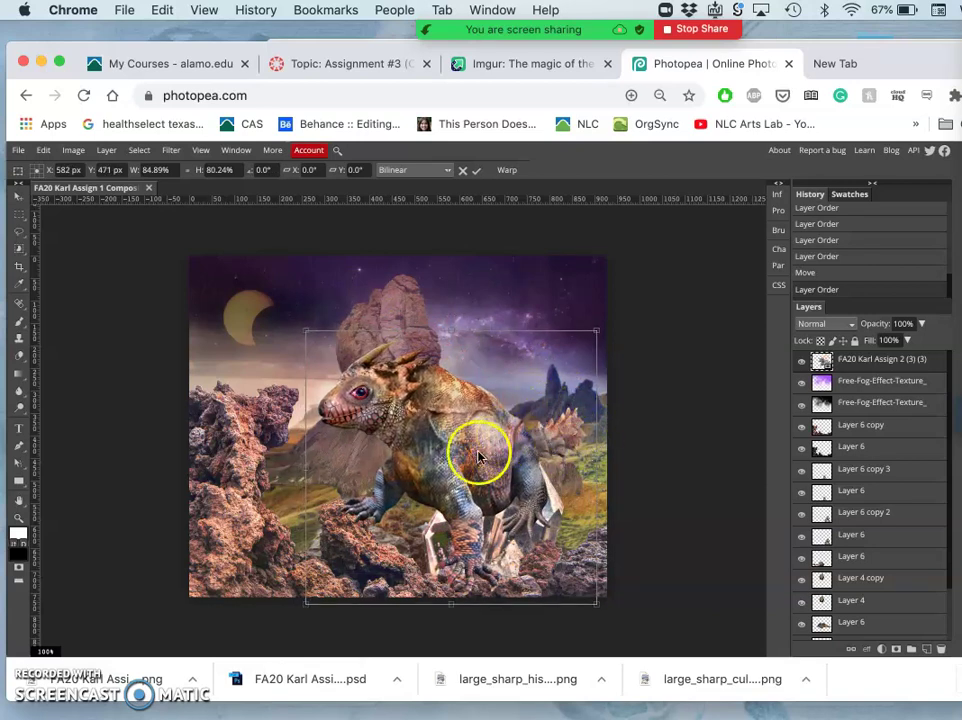
{"action": "mouse_move", "coordinate": [477, 455]}
{"action": "left_mouse_down"}
{"action": "mouse_move", "coordinate": [463, 468]}
{"action": "mouse_move", "coordinate": [478, 474]}
{"action": "left_mouse_up"}
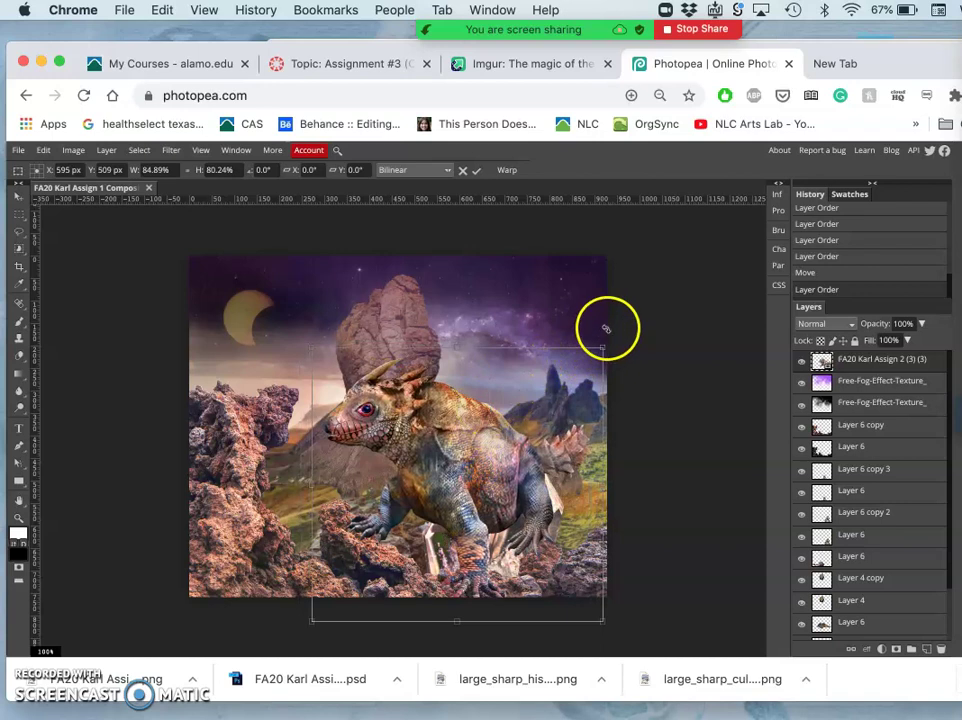
{"action": "left_click_drag", "start_coordinate": [606, 328], "coordinate": [609, 344]}
{"action": "left_click", "coordinate": [505, 435]}
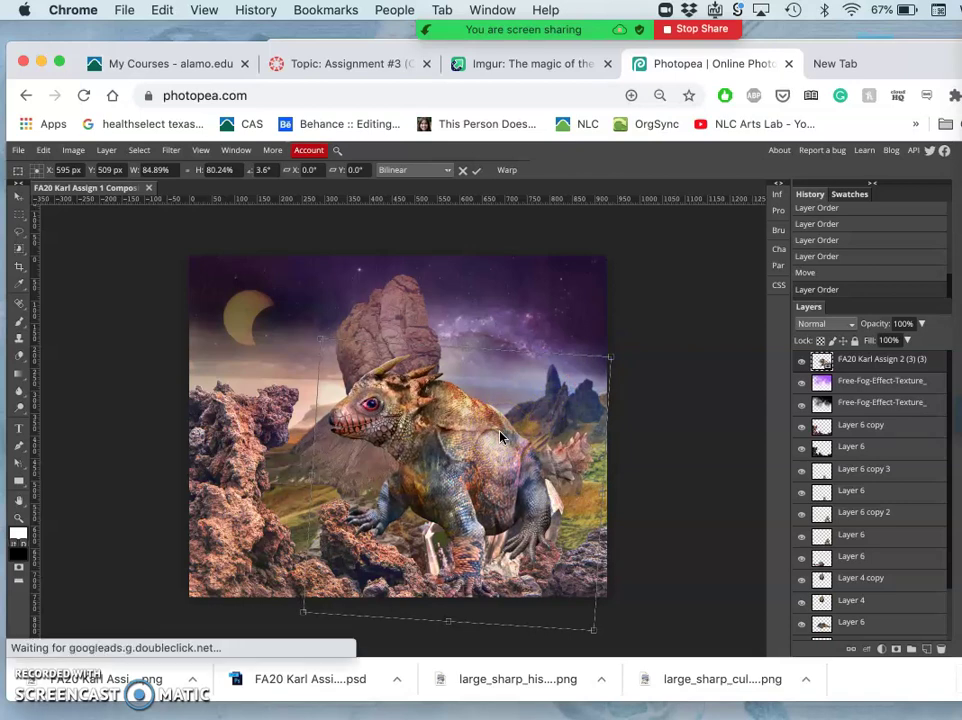
{"action": "mouse_move", "coordinate": [472, 440]}
{"action": "left_mouse_down"}
{"action": "mouse_move", "coordinate": [468, 455]}
{"action": "mouse_move", "coordinate": [457, 451]}
{"action": "mouse_move", "coordinate": [469, 460]}
{"action": "left_mouse_up"}
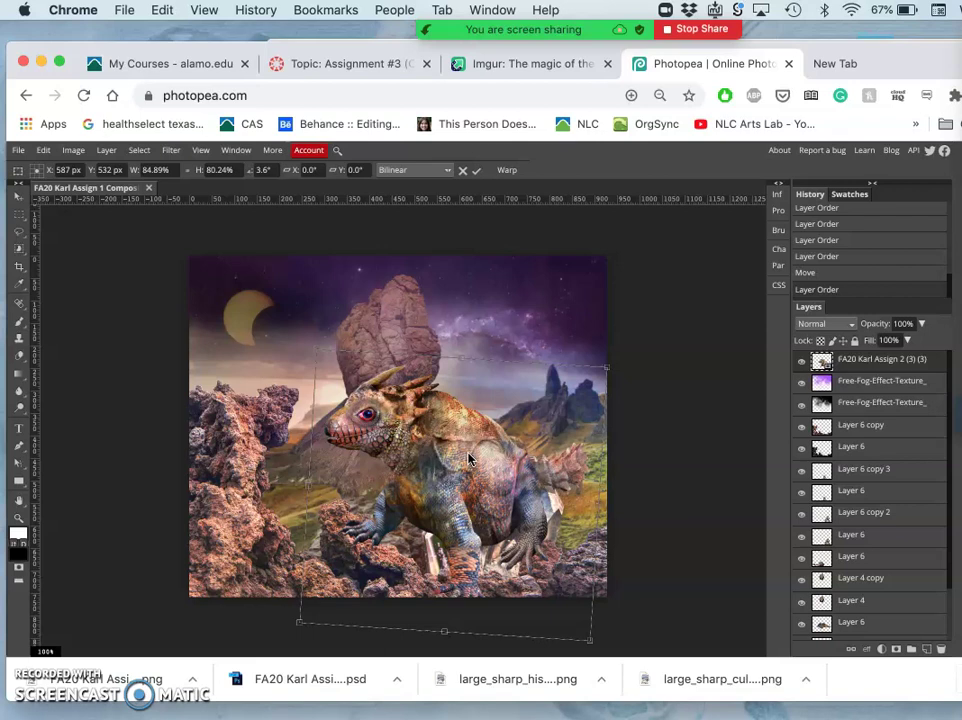
{"action": "mouse_move", "coordinate": [469, 457]}
{"action": "left_mouse_down"}
{"action": "mouse_move", "coordinate": [481, 447]}
{"action": "mouse_move", "coordinate": [522, 461]}
{"action": "left_mouse_up"}
- Shift the tilted creature a few pixels right and commit the free transform
{"action": "left_click_drag", "start_coordinate": [457, 485], "coordinate": [476, 489]}
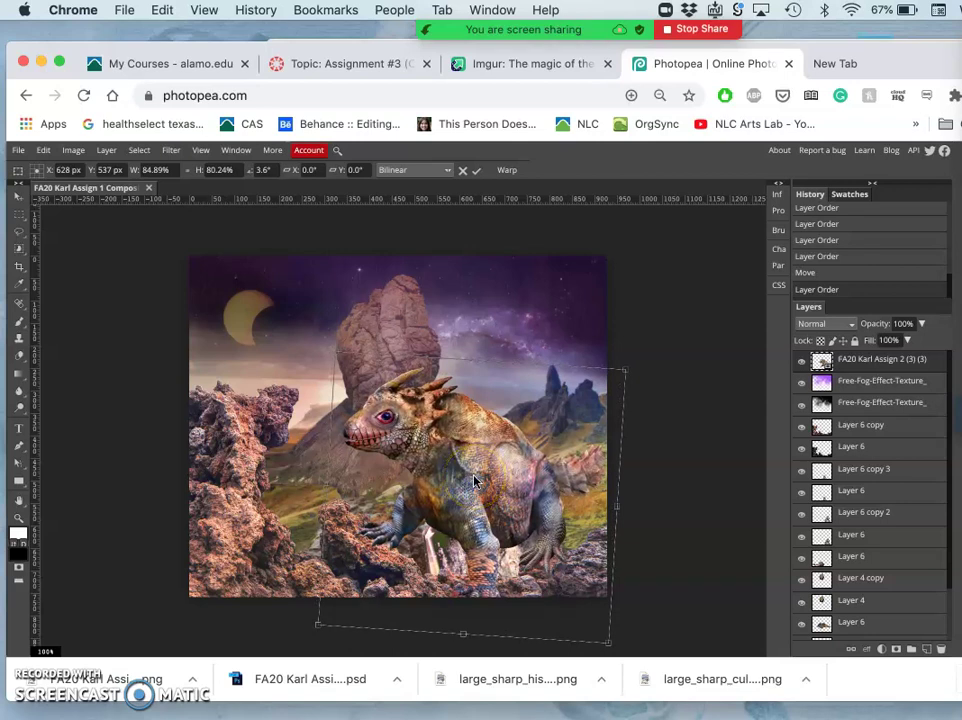
{"action": "key", "text": "Return"}
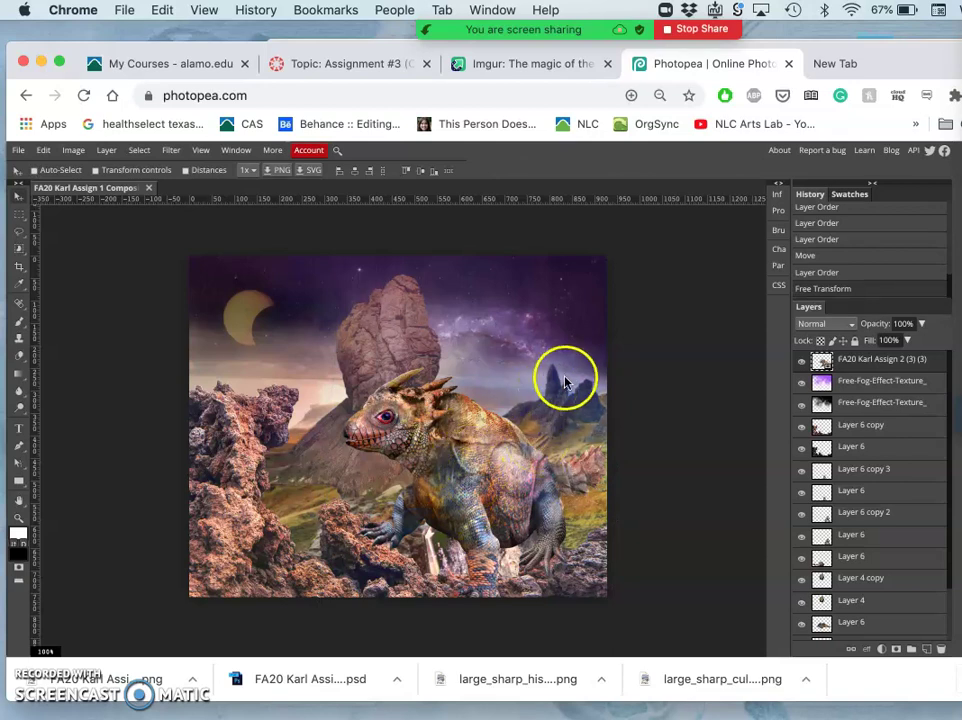